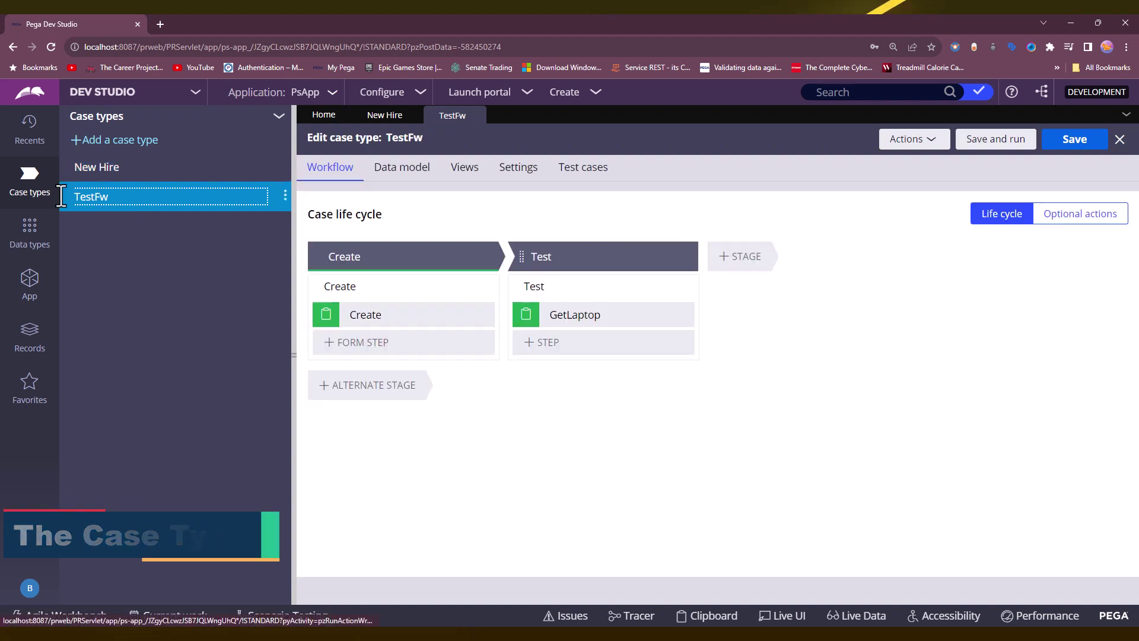
Open the Address data type's Records tab and review its seven stored addresses.
click(31, 232)
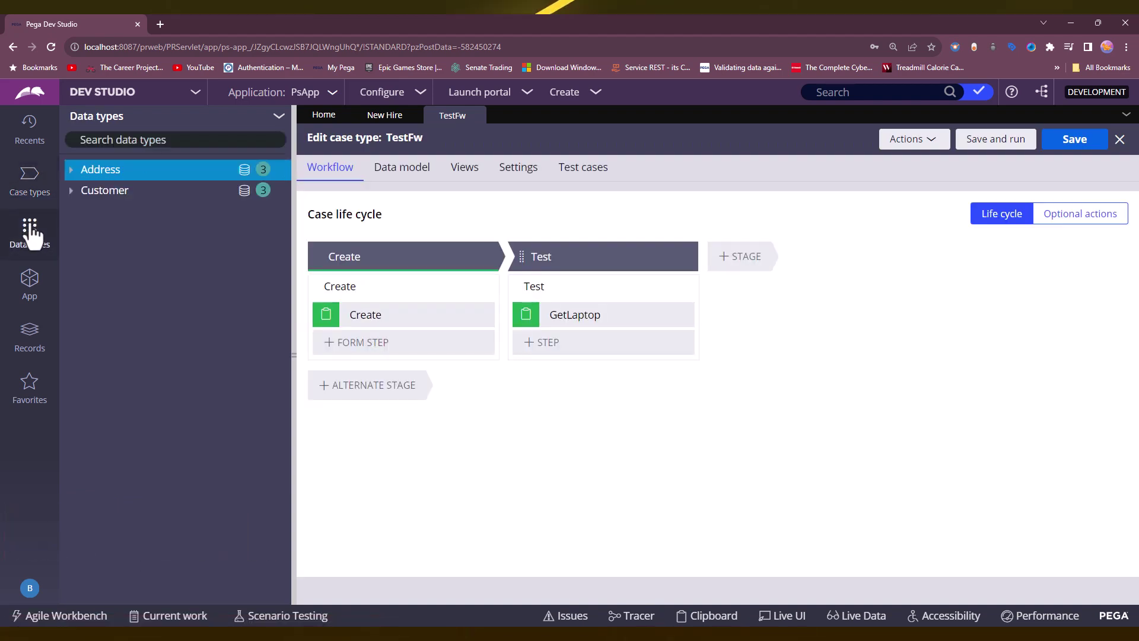
click(107, 173)
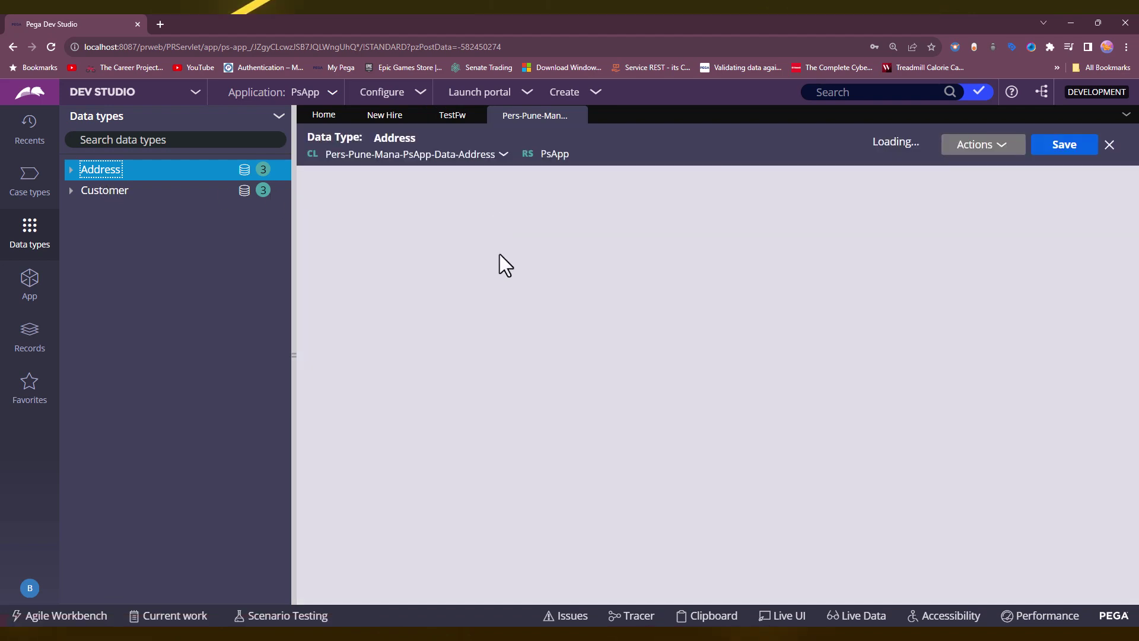
click(513, 178)
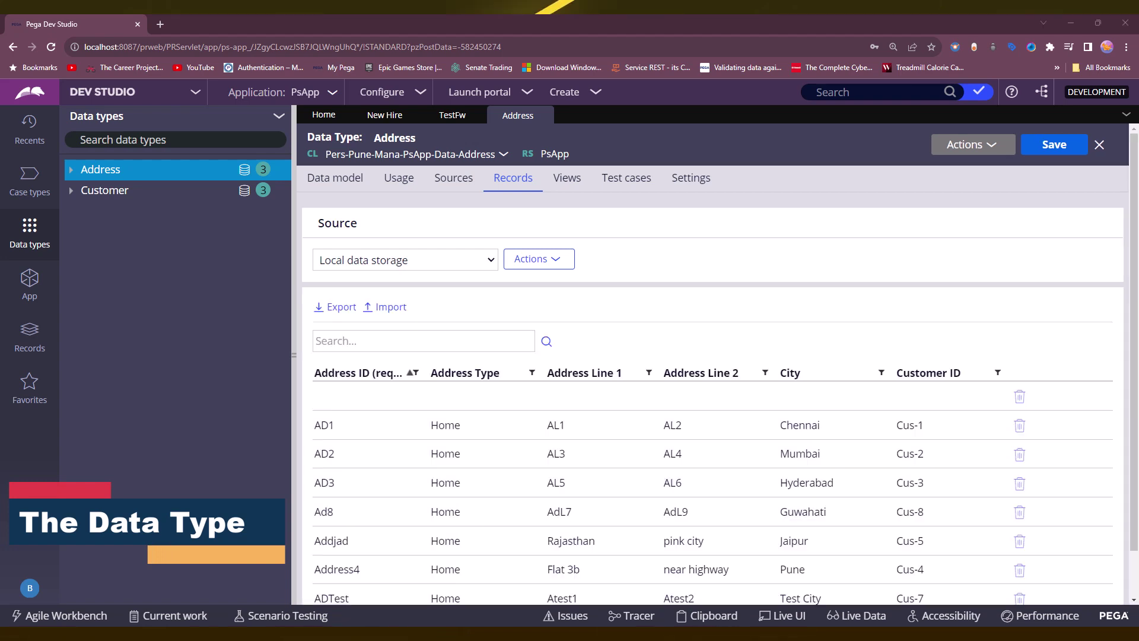
scroll(575, 341, down, 1)
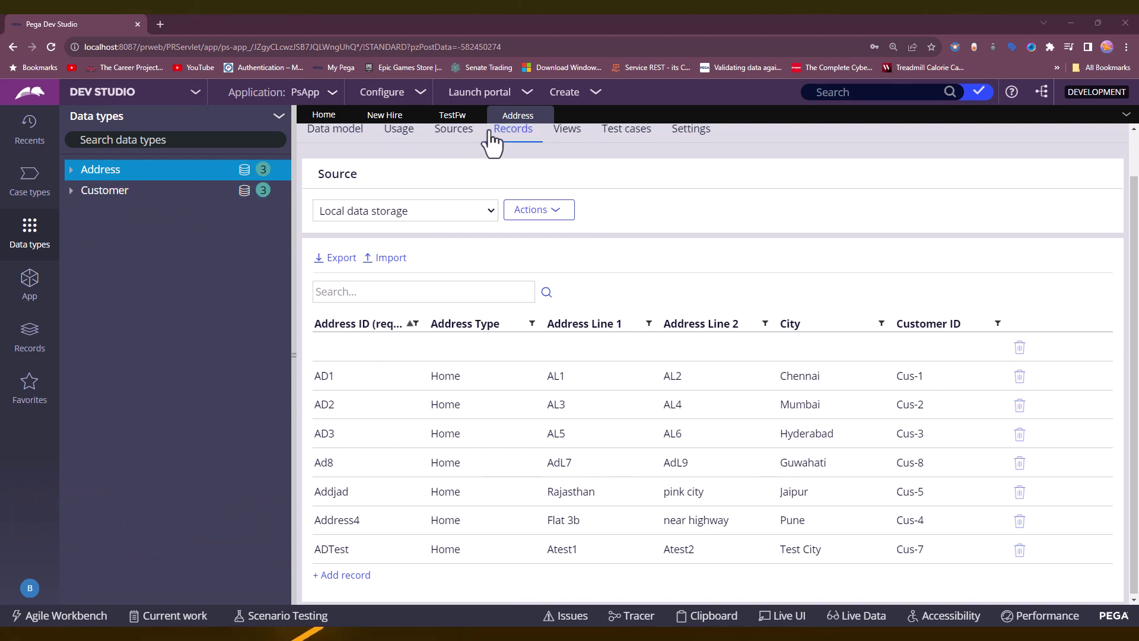
scroll(505, 140, up, 1)
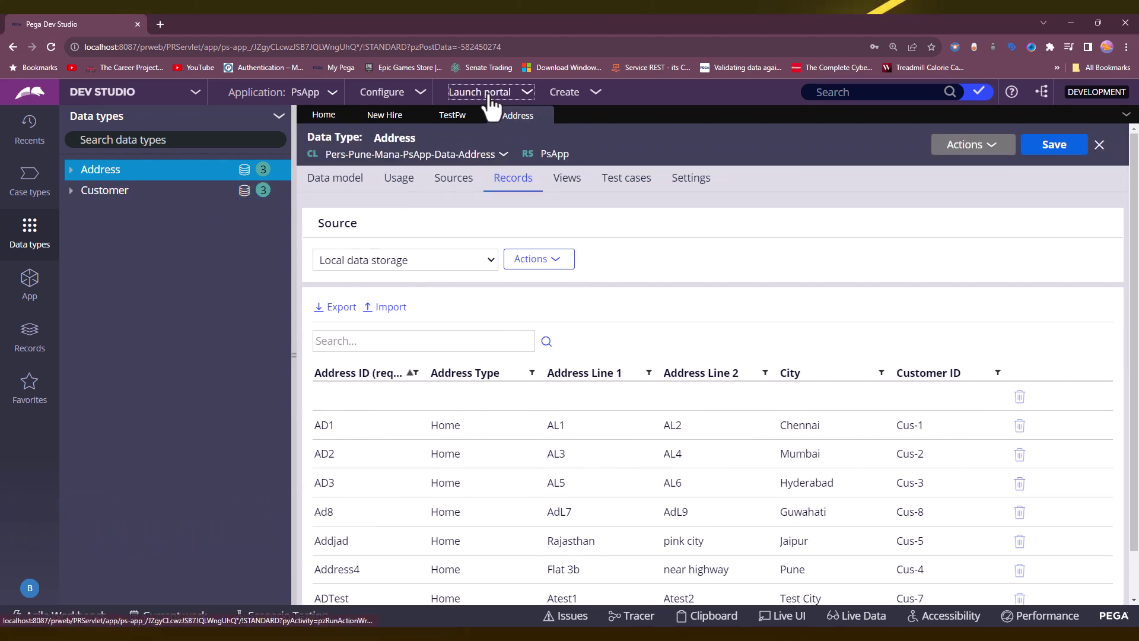
Launch the User Portal and create a new New Hire case, N-9002.
click(479, 92)
click(485, 108)
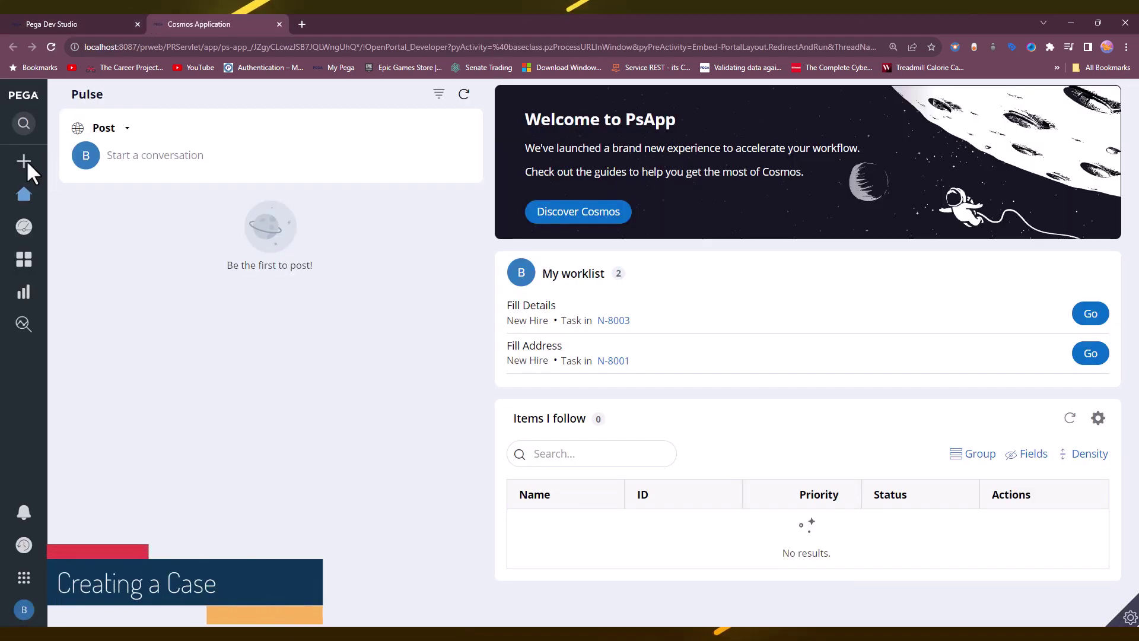
mouse_move(30, 165)
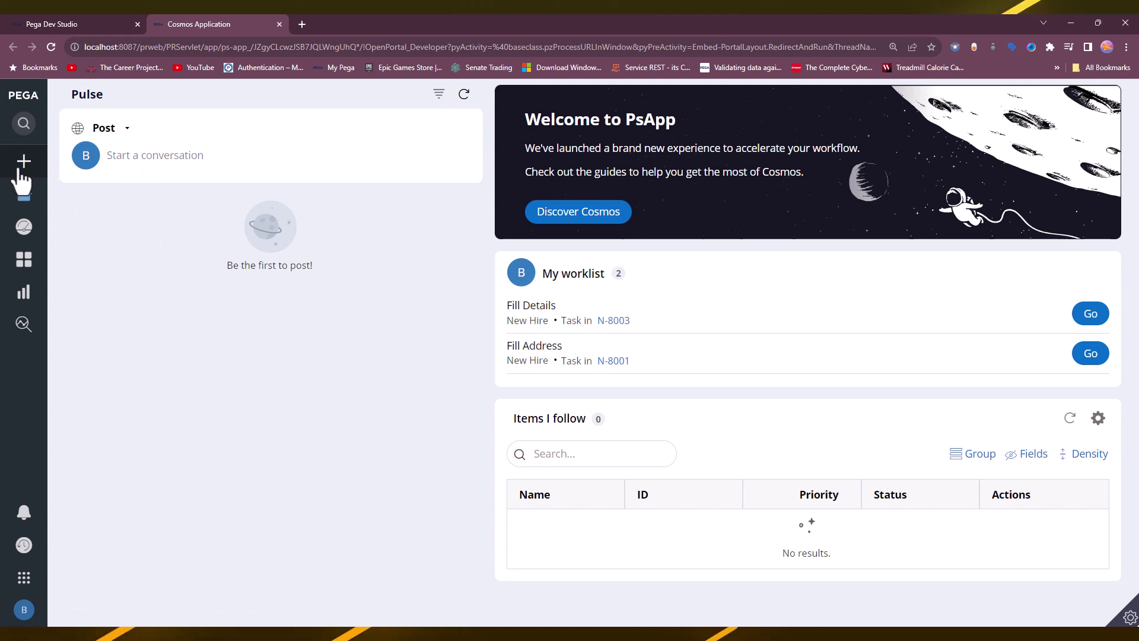
click(83, 170)
click(67, 190)
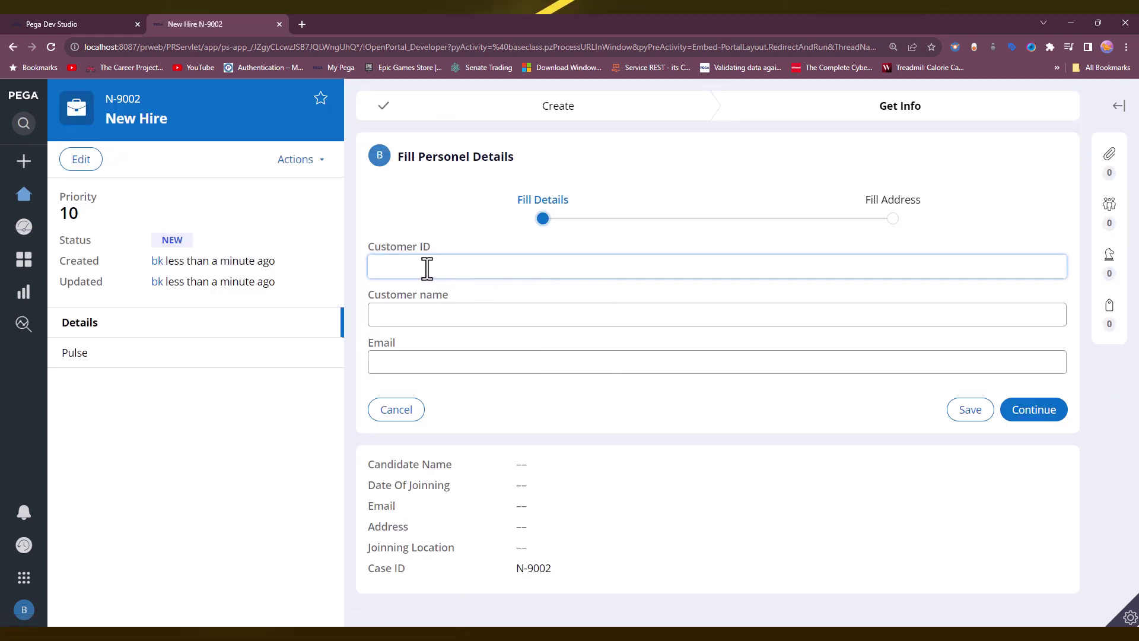
Enter the new hire's customer ID, full name and e-mail, then proceed to the address step.
text(Cus-109)
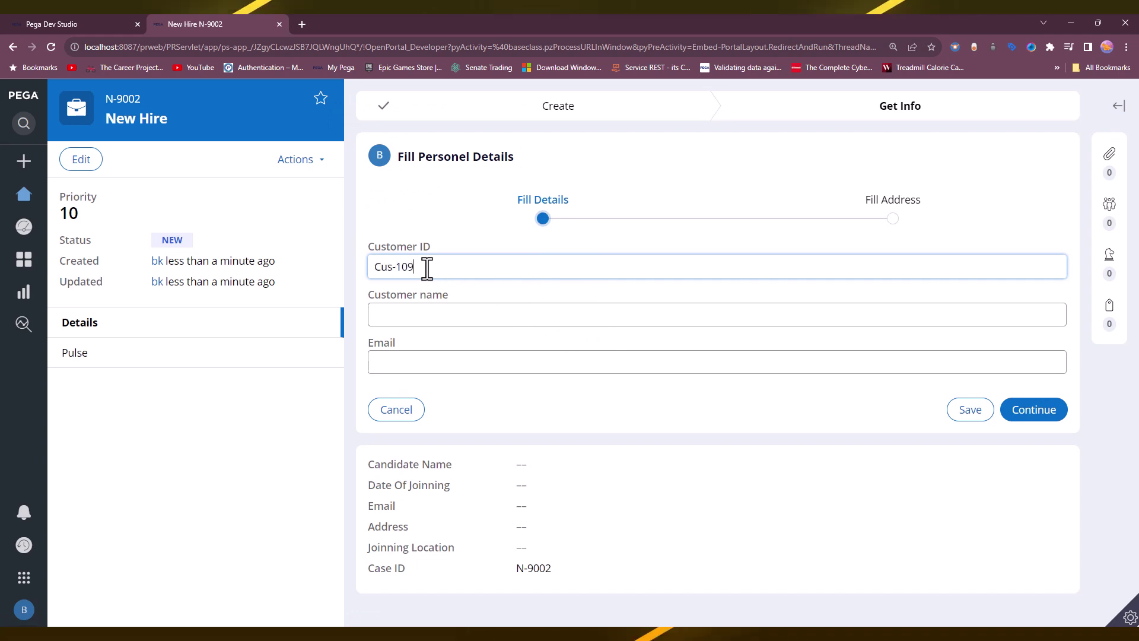
key(BackSpace)
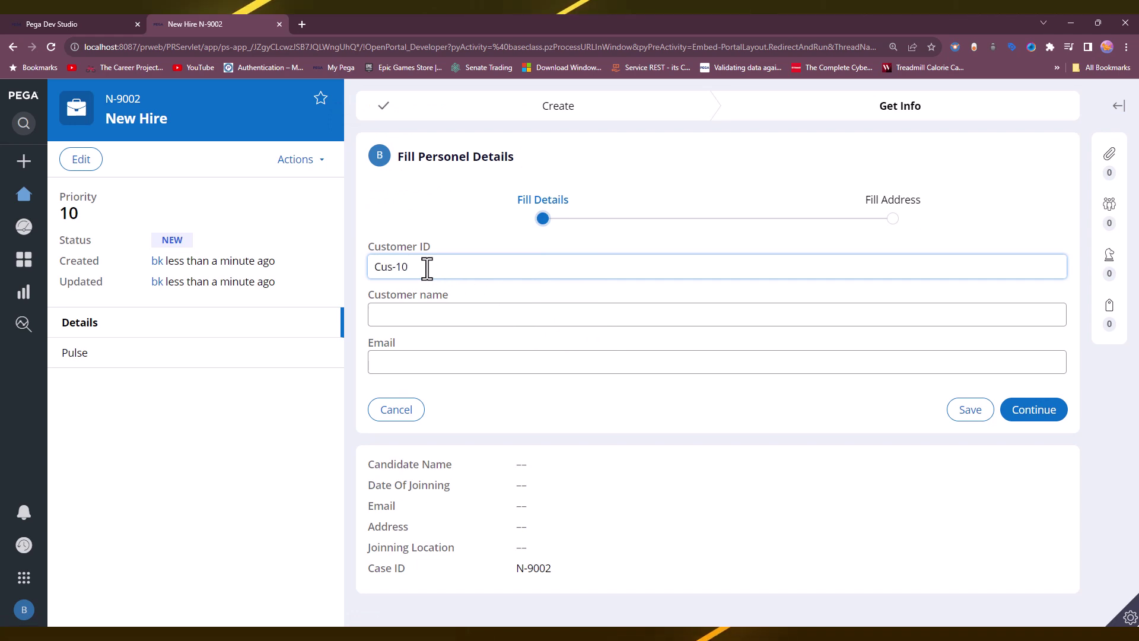
key(Tab)
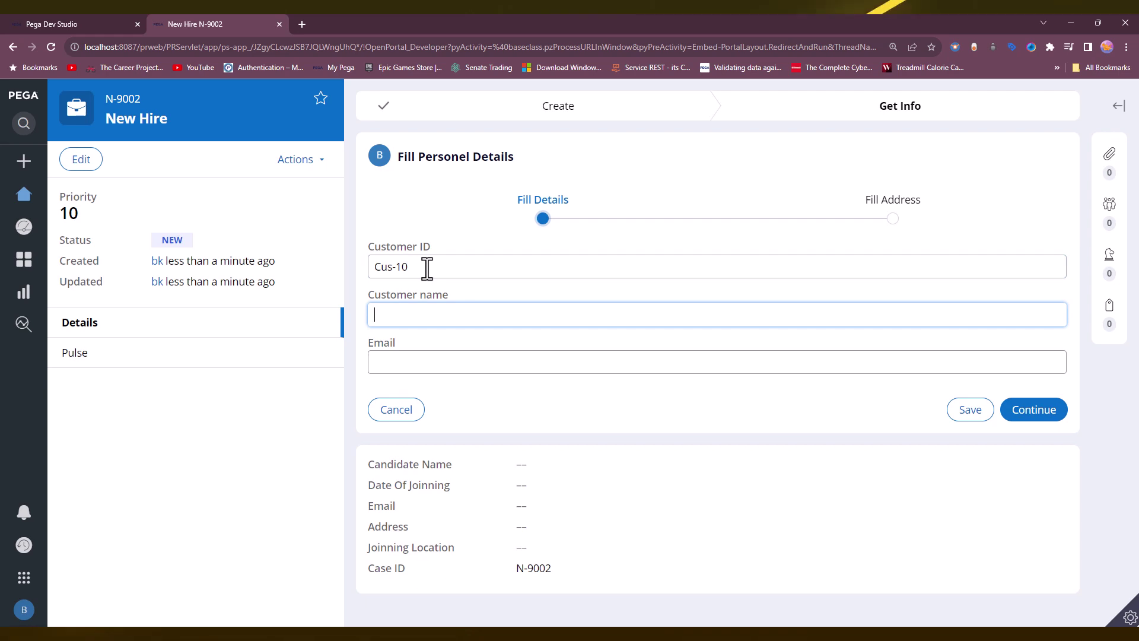
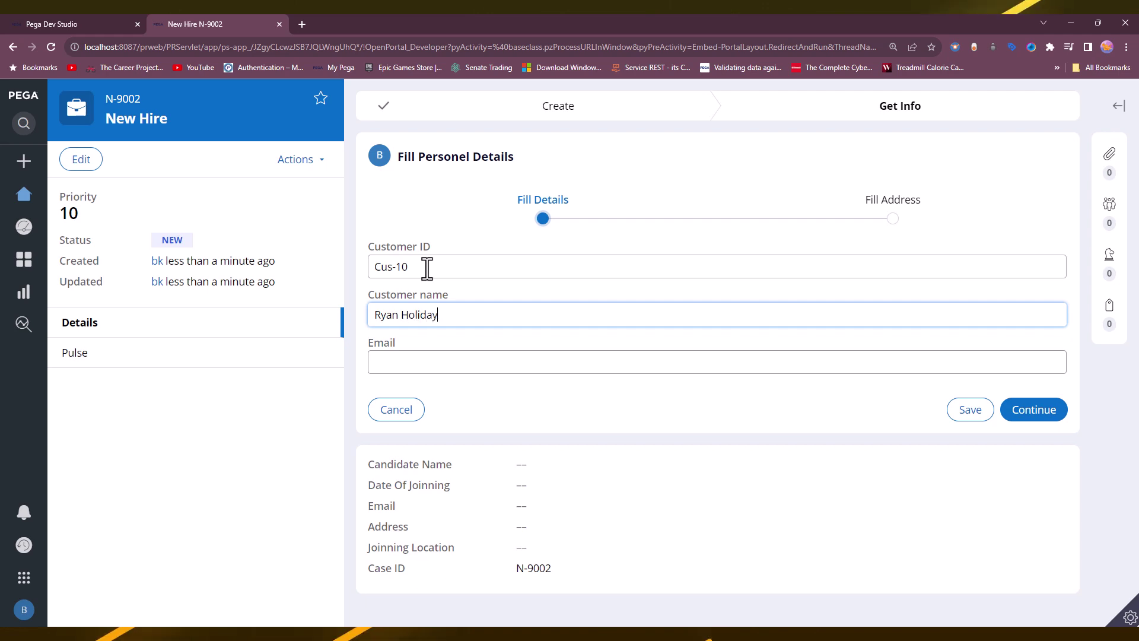
key(Tab)
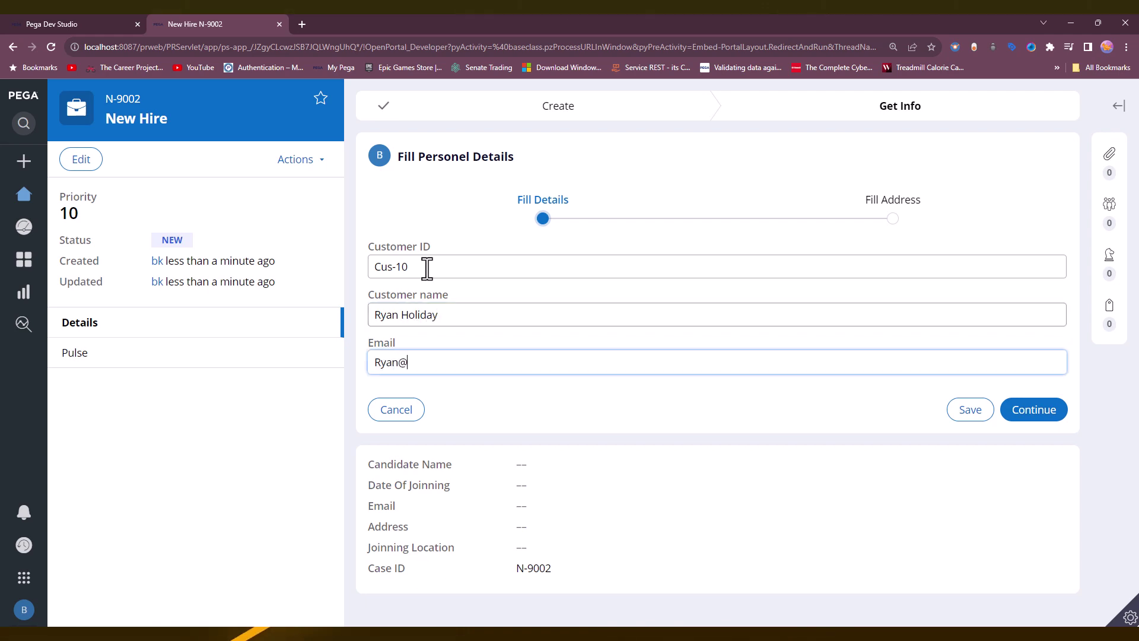
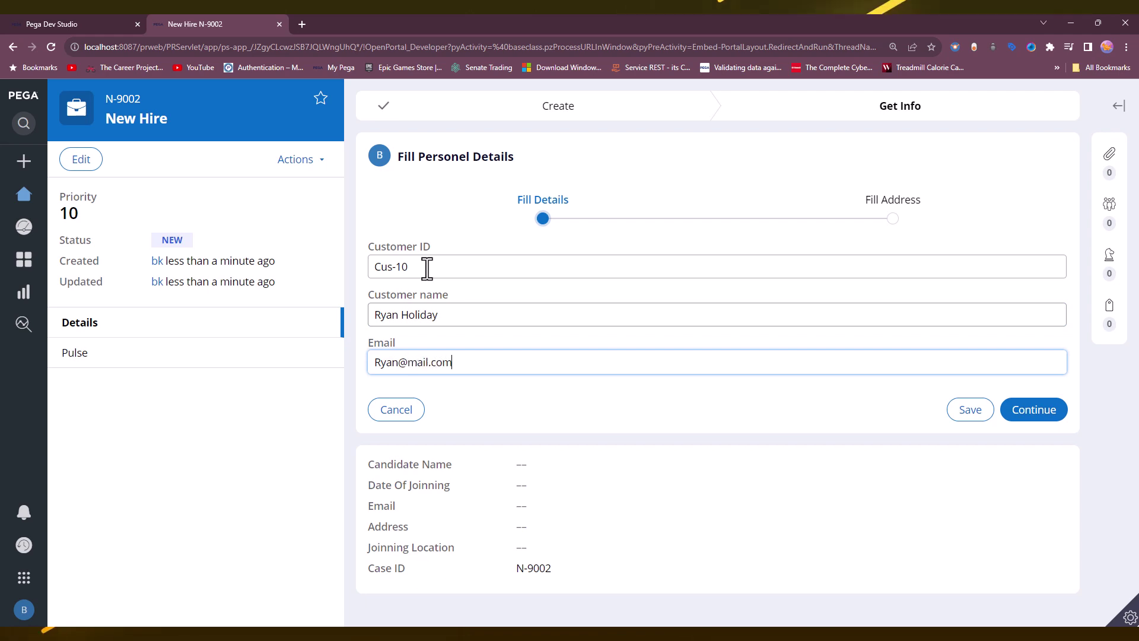
click(619, 394)
click(1023, 416)
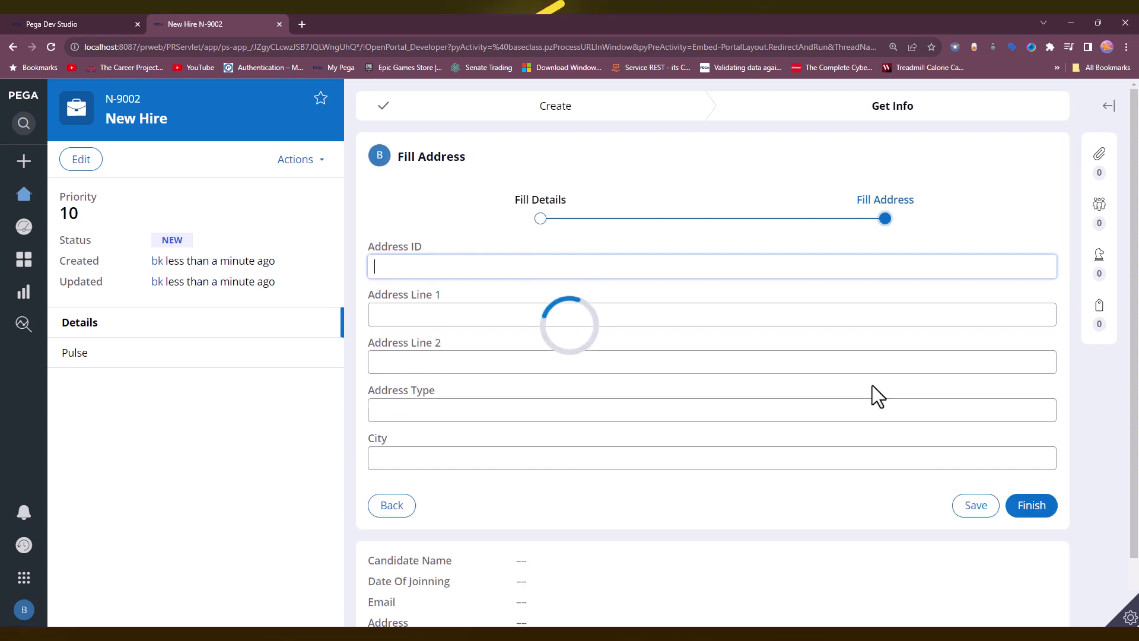
Enter Address ID Ad10 with its address lines and city, then finish the step.
click(420, 267)
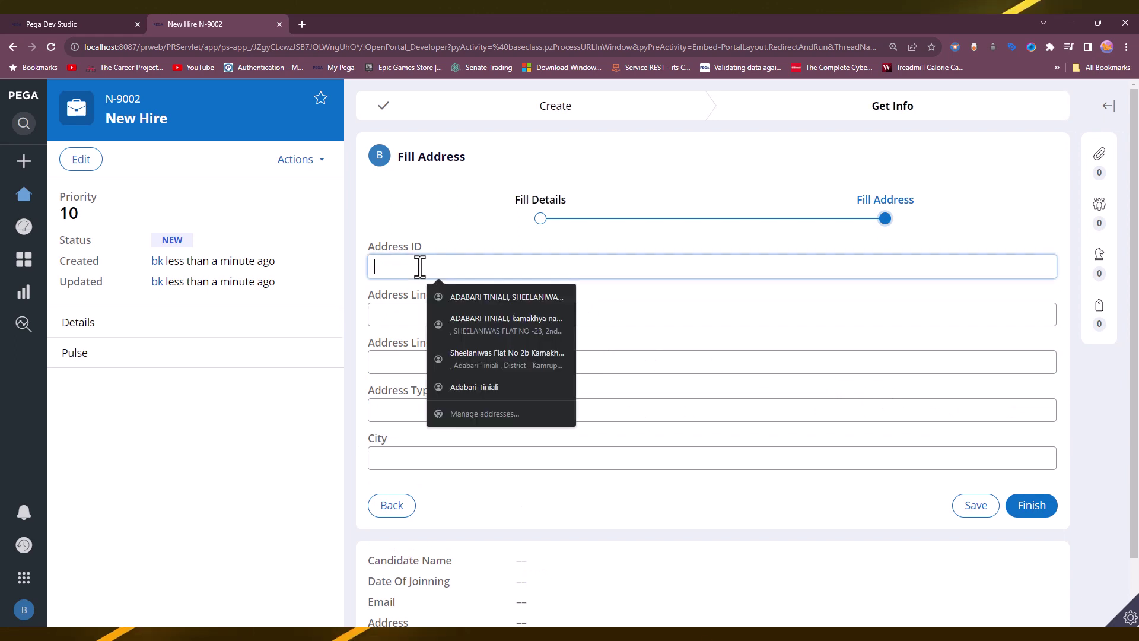
text(Ad10)
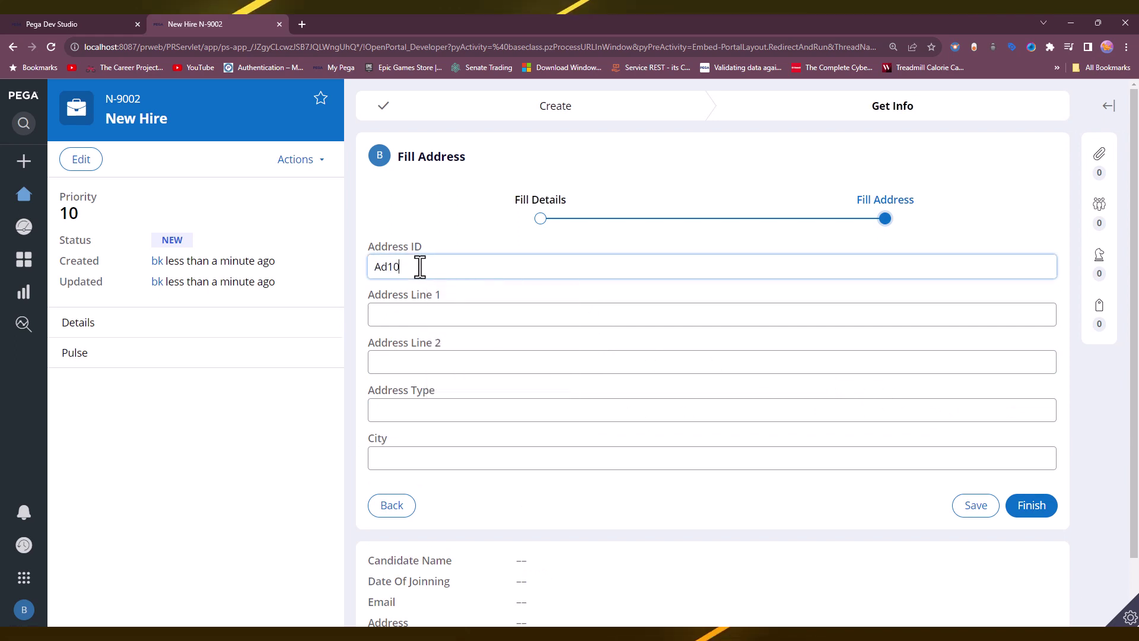
click(451, 311)
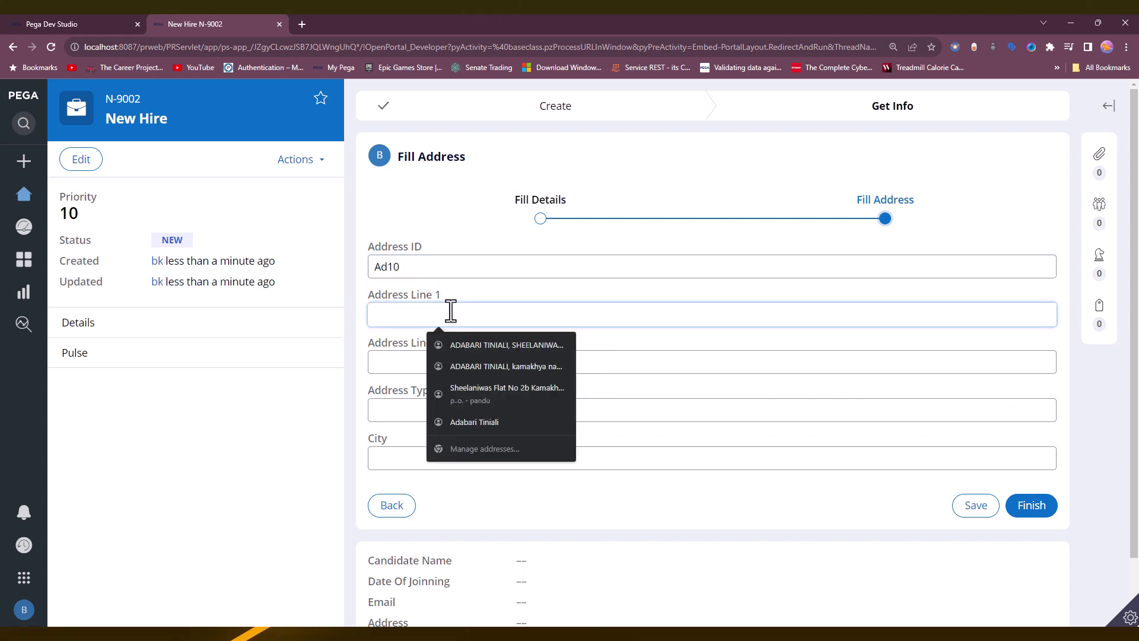
key(Escape)
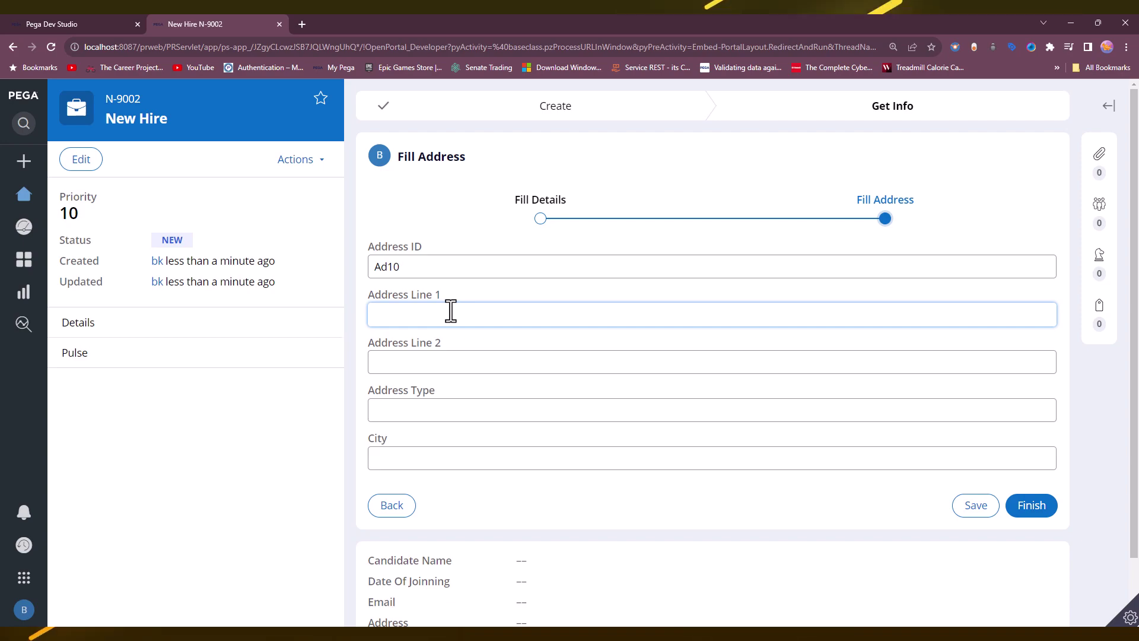
text(Vi)
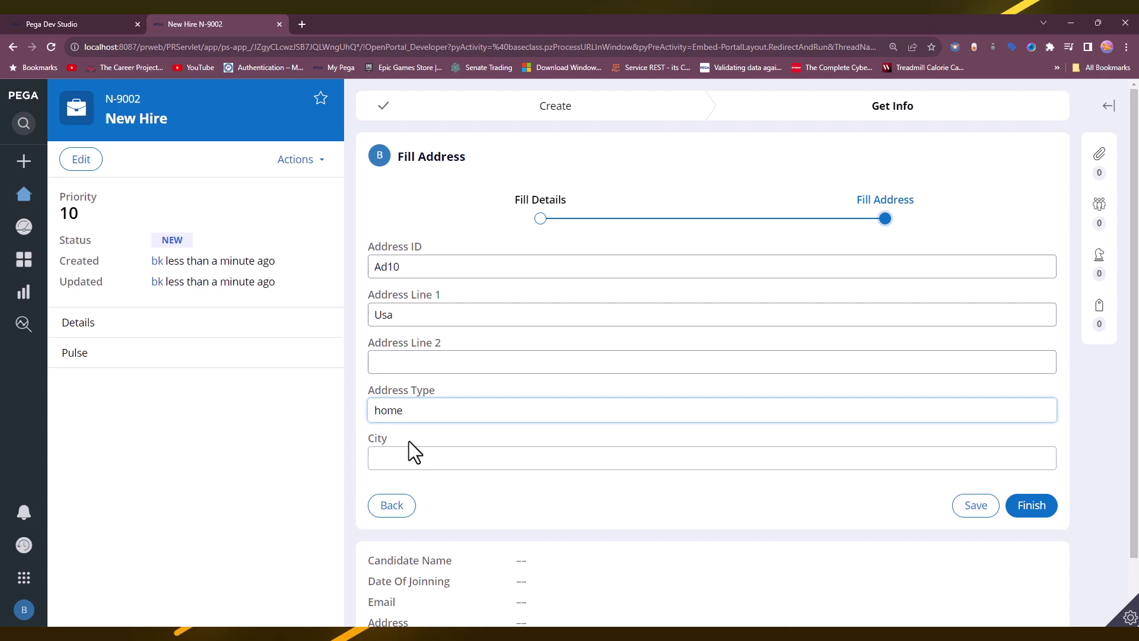
click(406, 452)
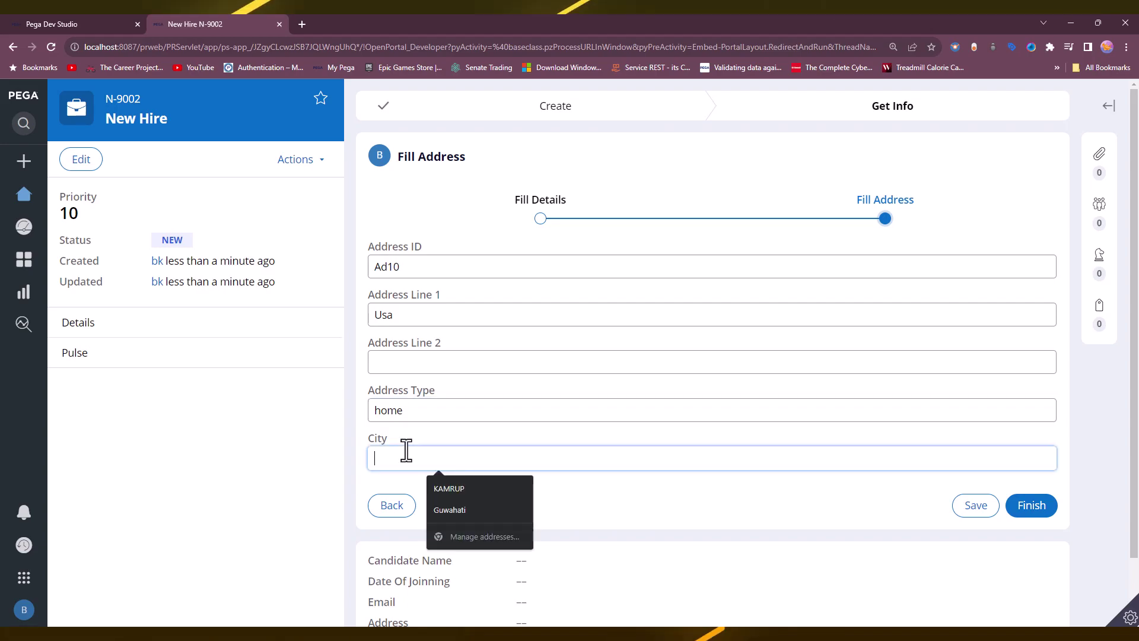
text(califo)
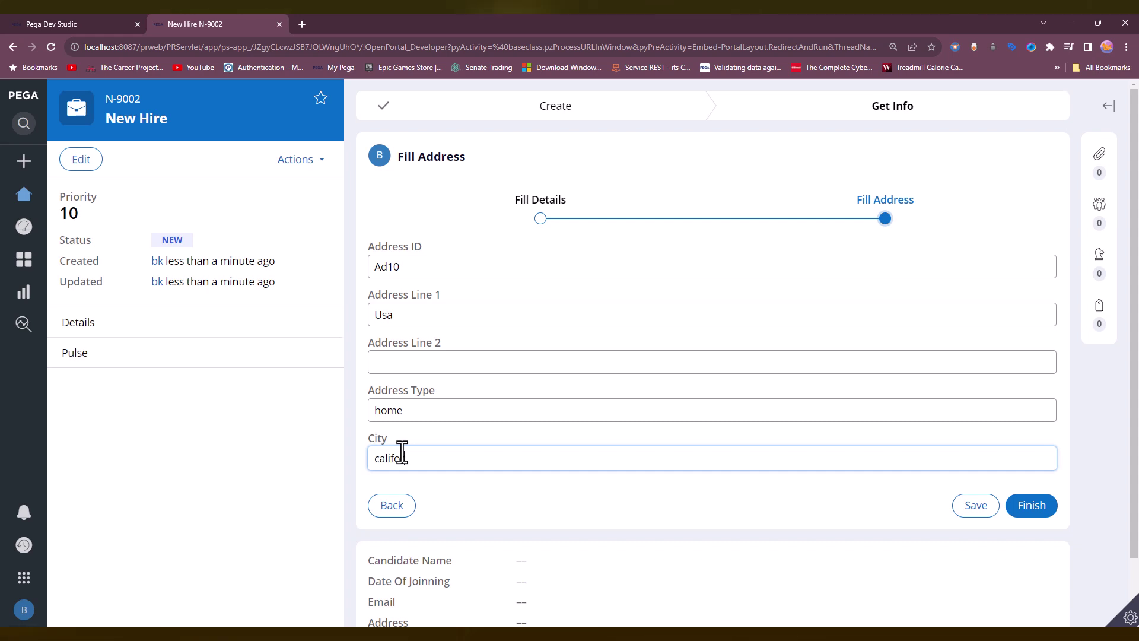
text(a)
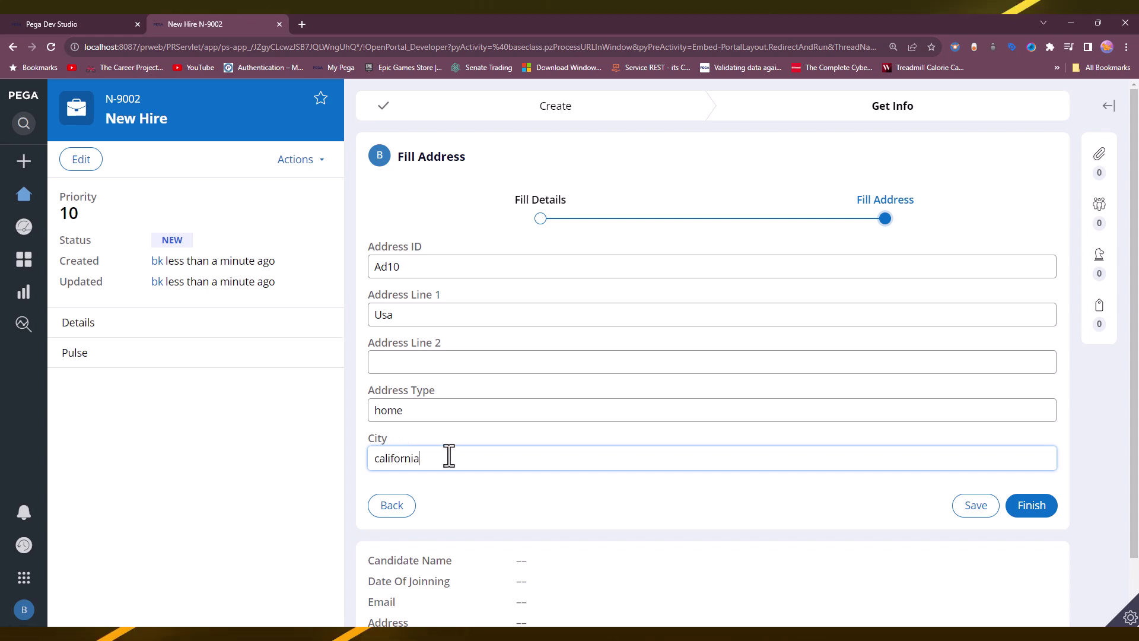
click(406, 364)
text(LA)
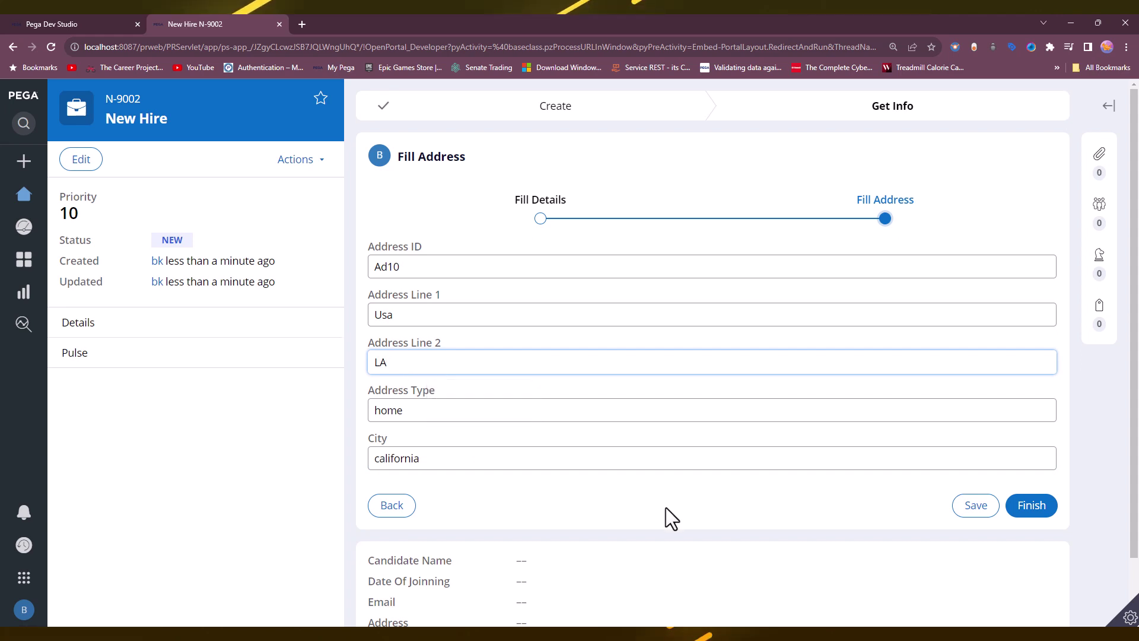
click(586, 518)
click(1040, 515)
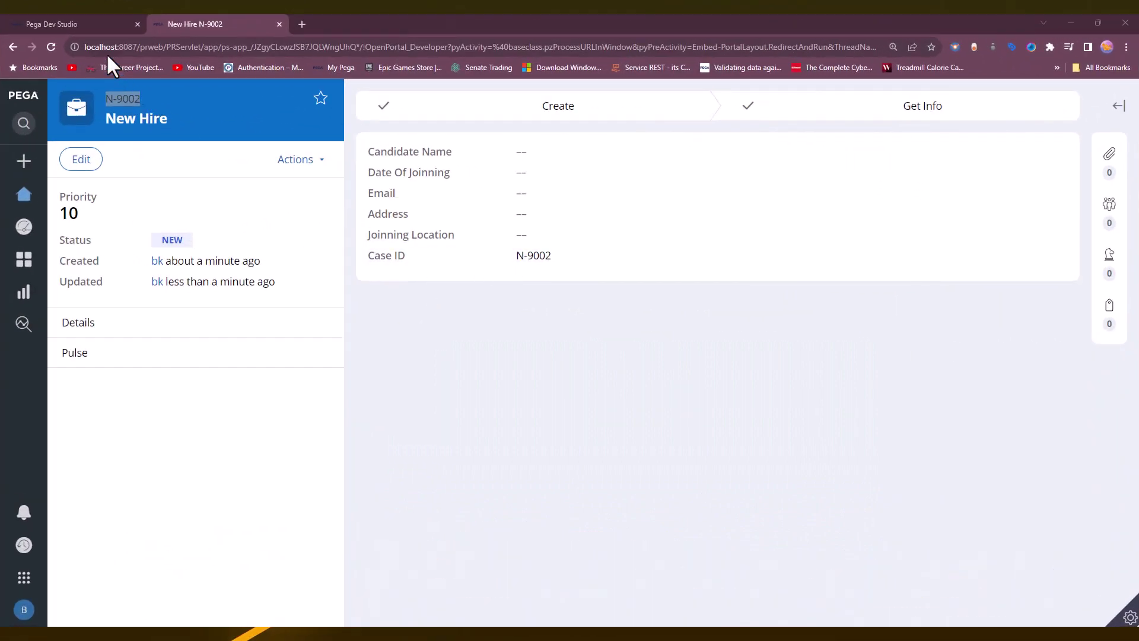
Refresh the Address records, inspect the new Ad10 row, then open the App Explorer.
click(80, 26)
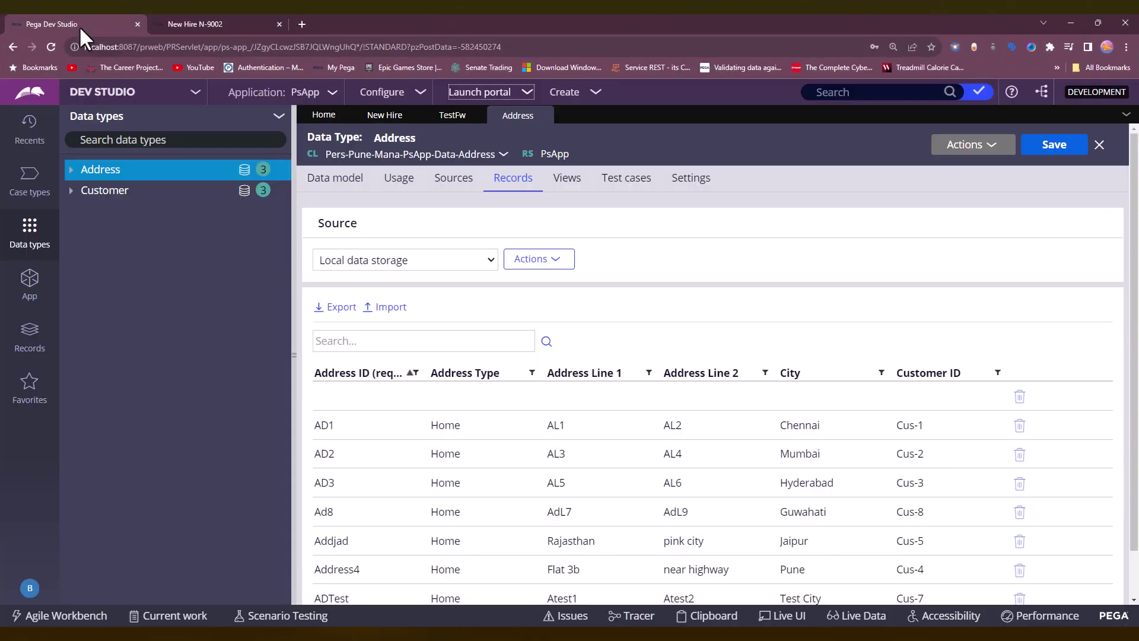
click(973, 144)
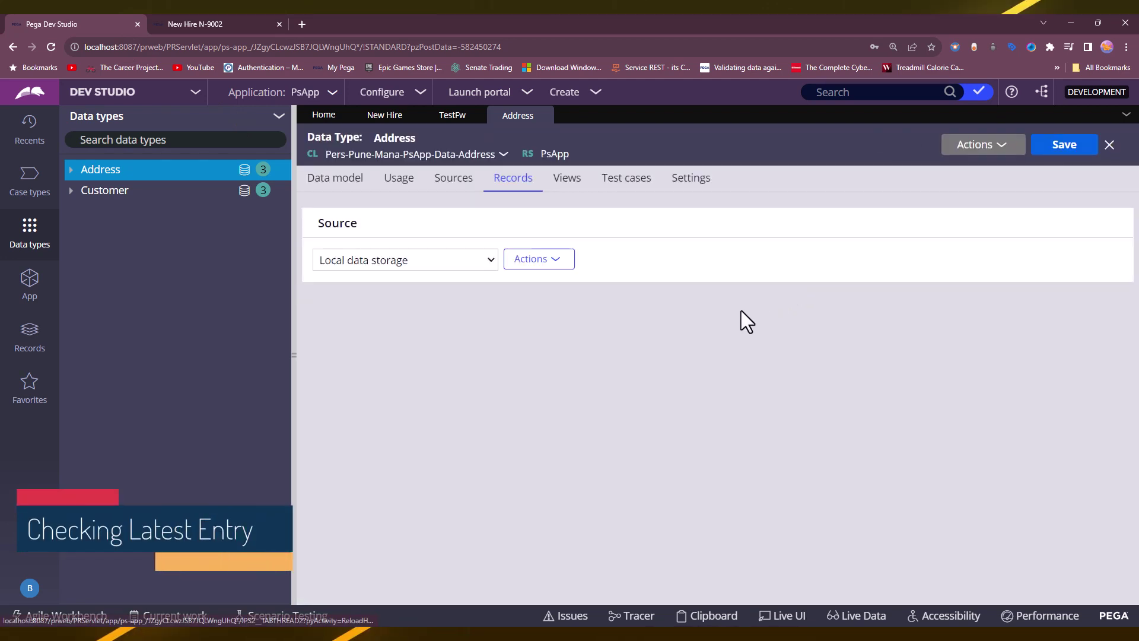
scroll(742, 311, down, 2)
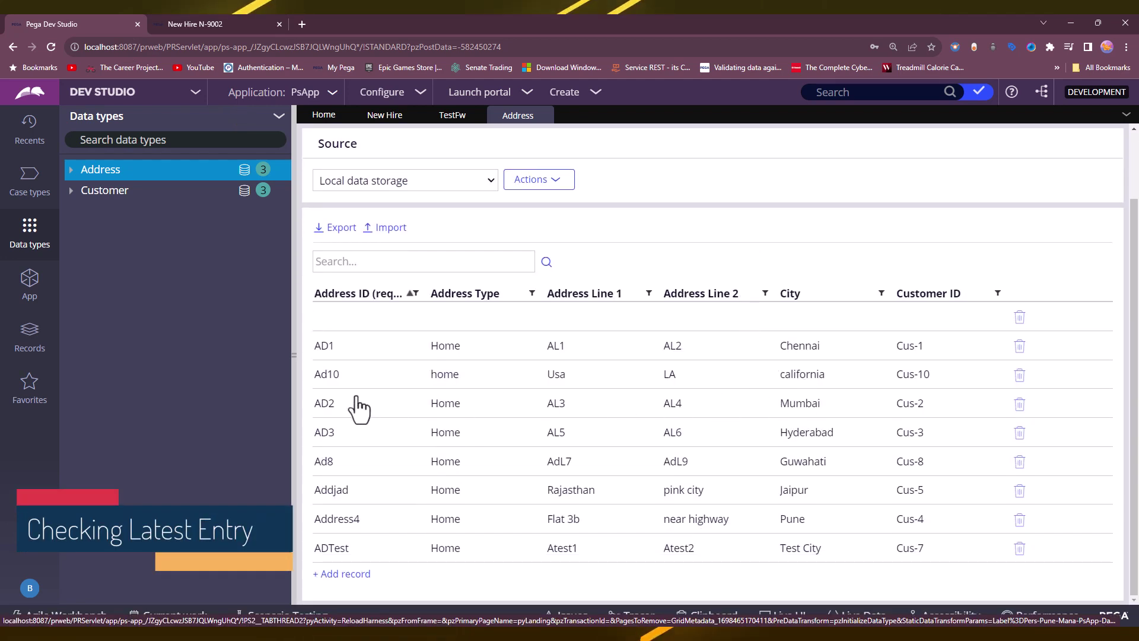
drag(318, 390, 503, 392)
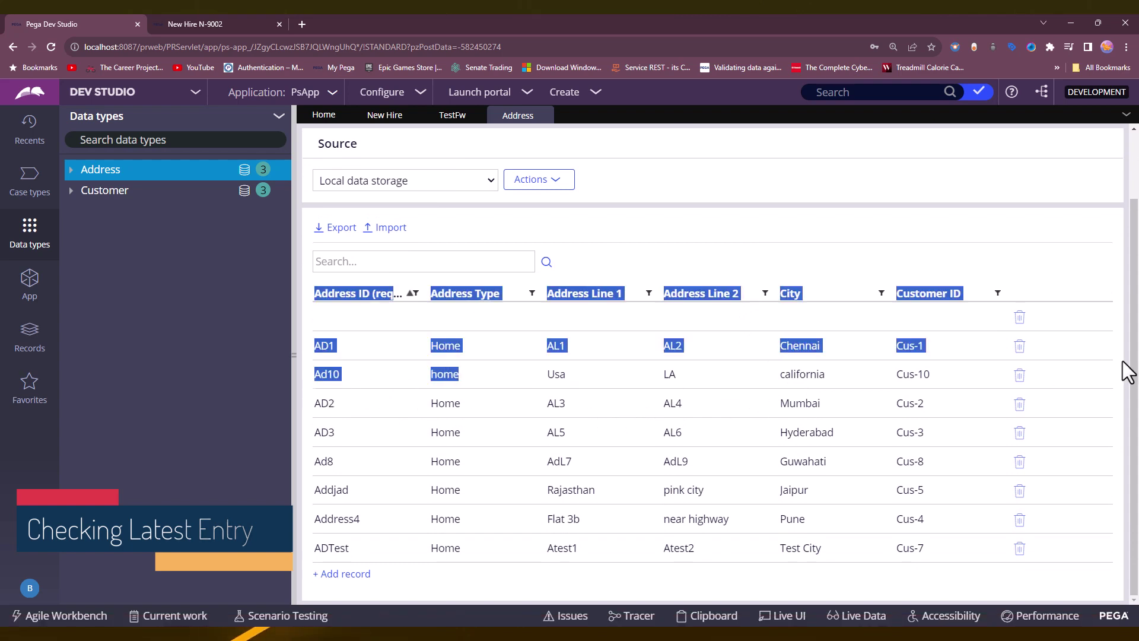
click(1067, 287)
drag(940, 379, 323, 387)
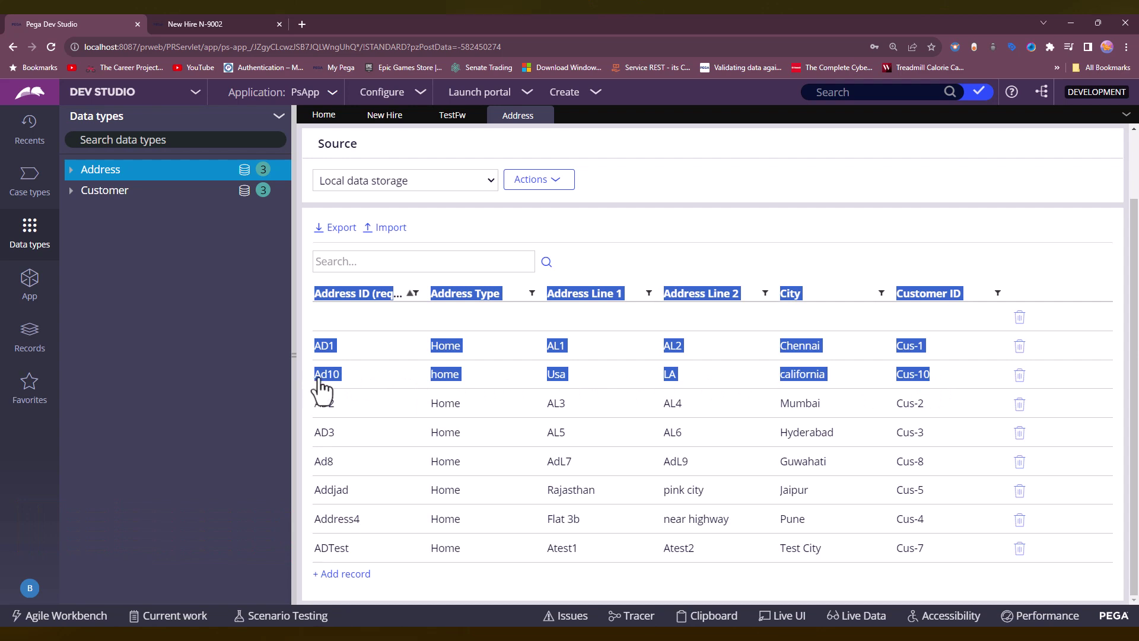
click(324, 387)
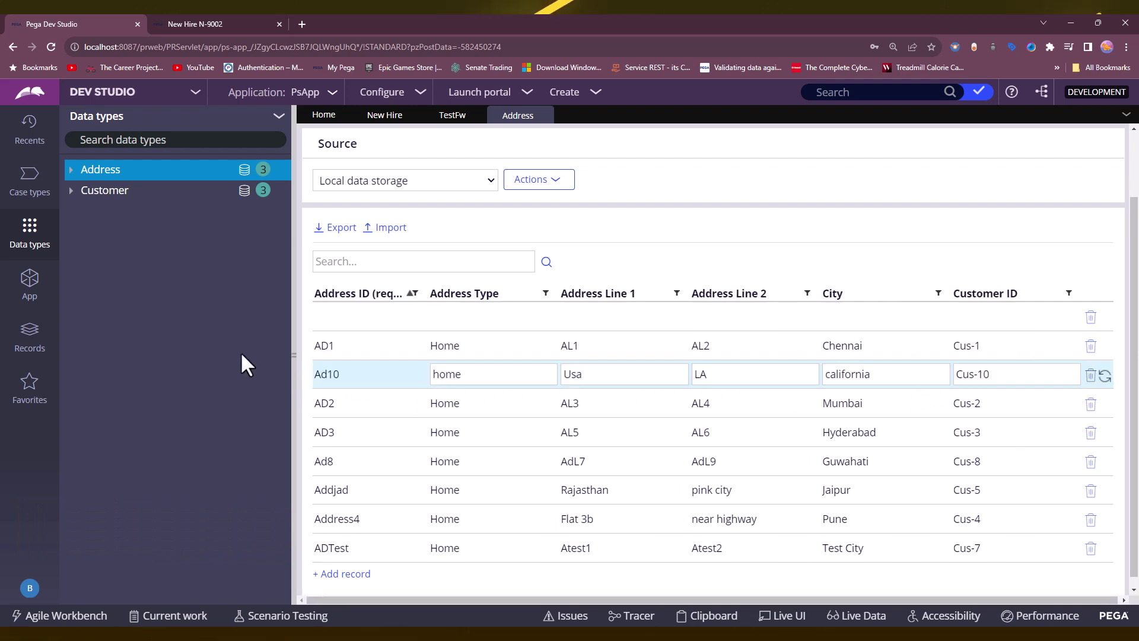
click(24, 290)
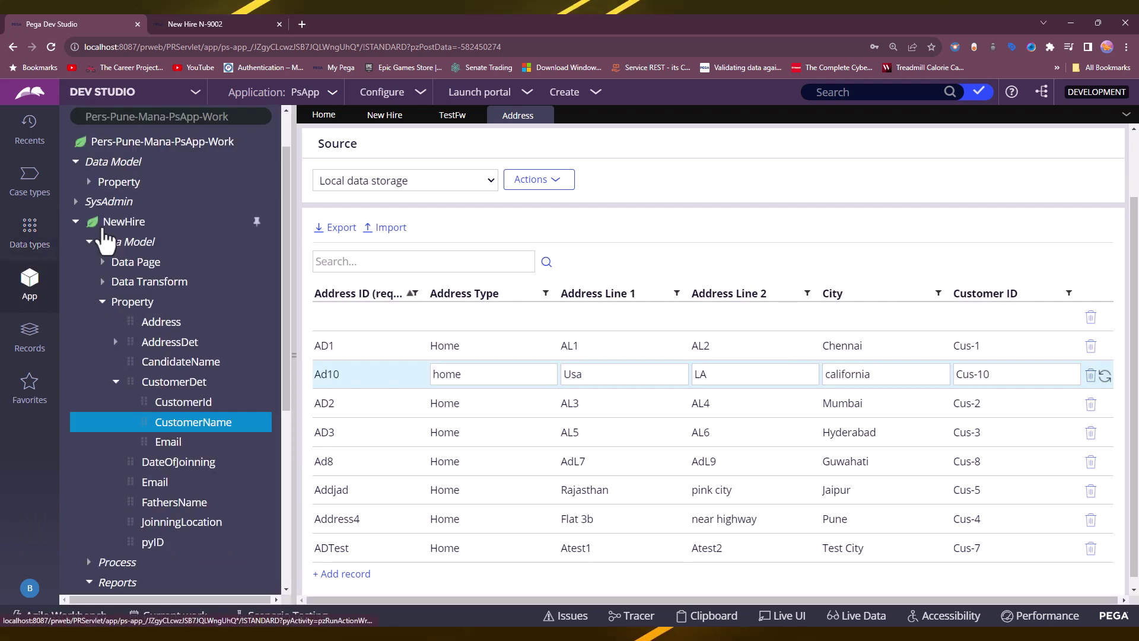
Create a NewHire report definition labelled 'SubreportExample' with Create and open.
scroll(143, 344, down, 5)
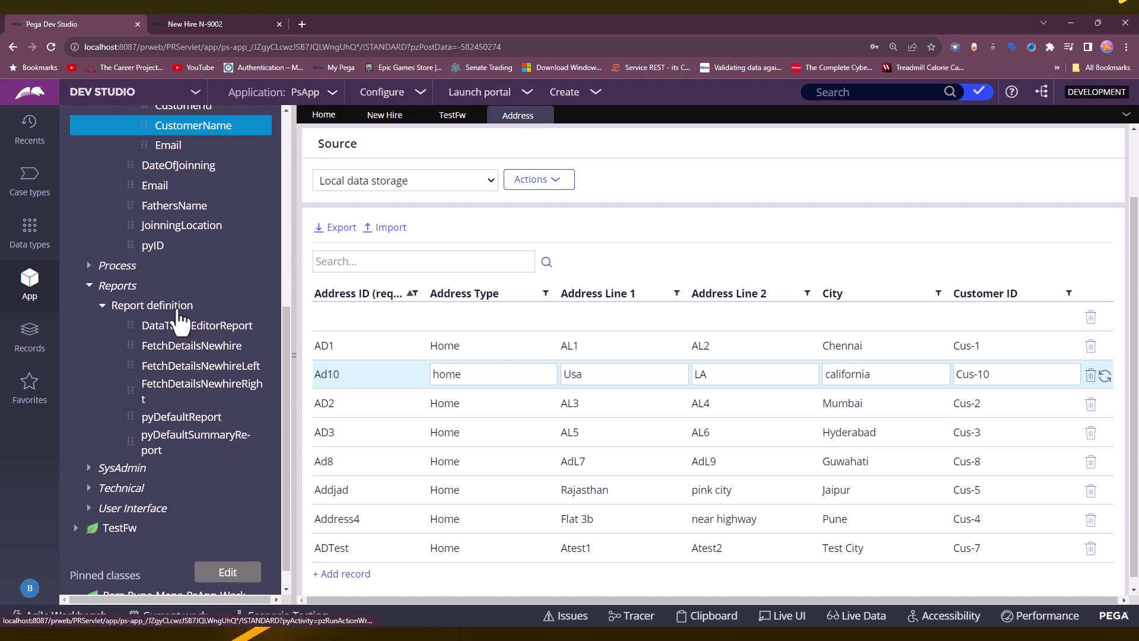
right_click(133, 306)
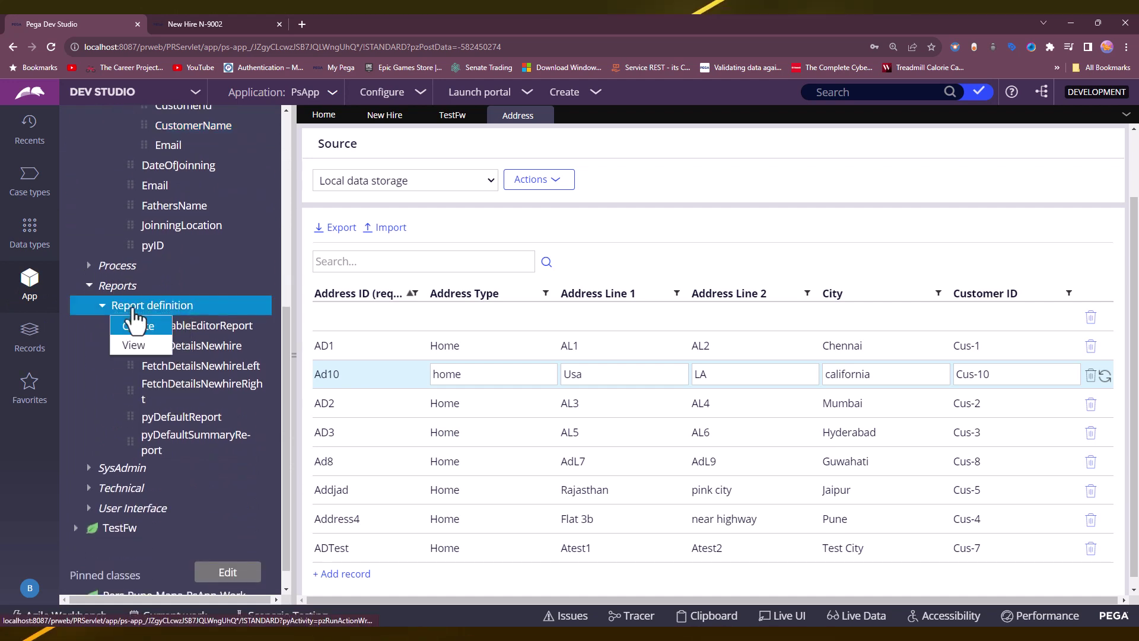
click(141, 327)
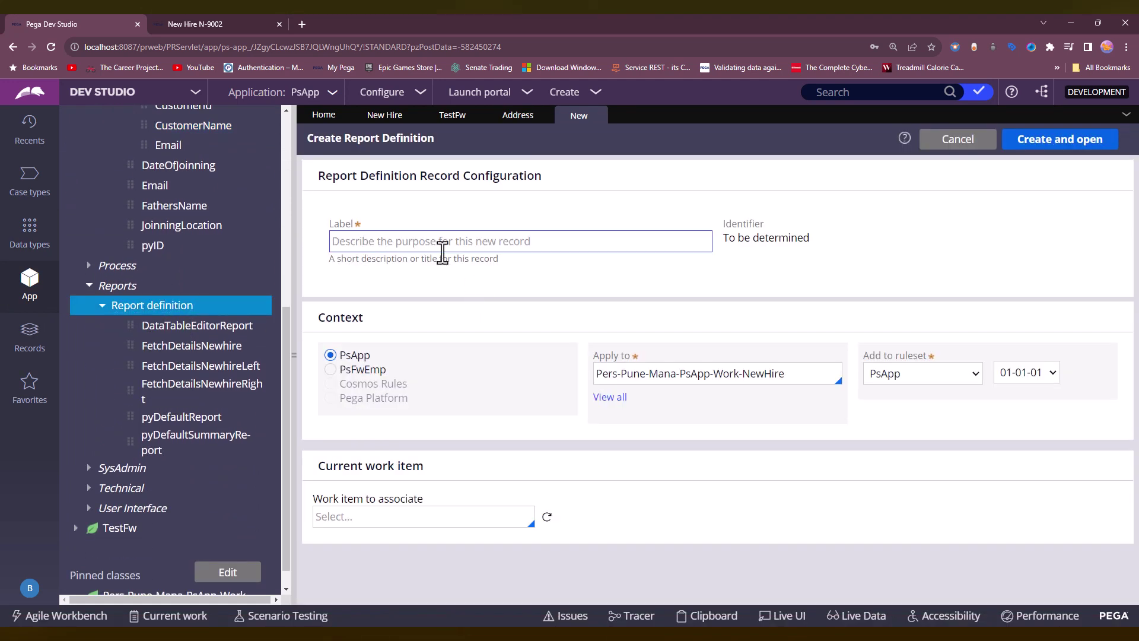
text(Subre)
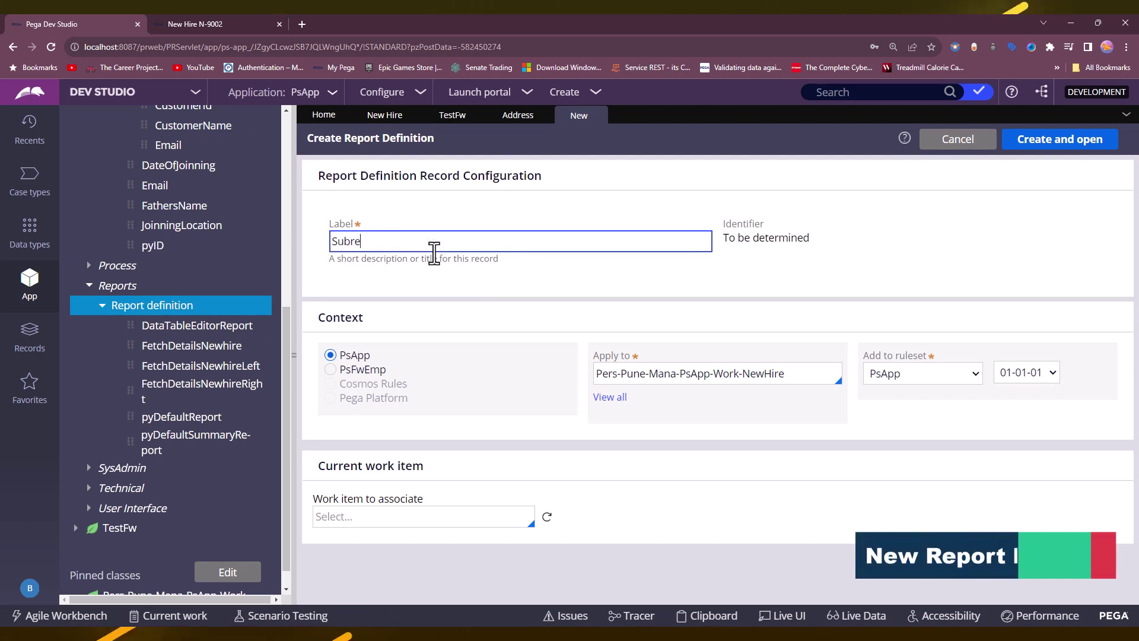
text(portExample)
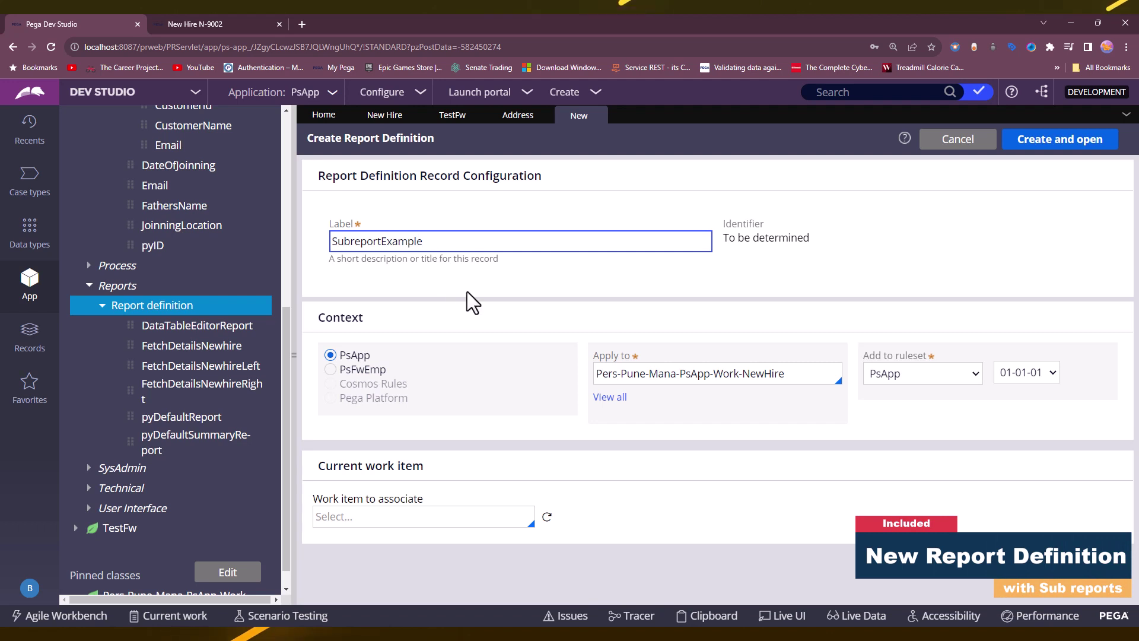
click(1048, 144)
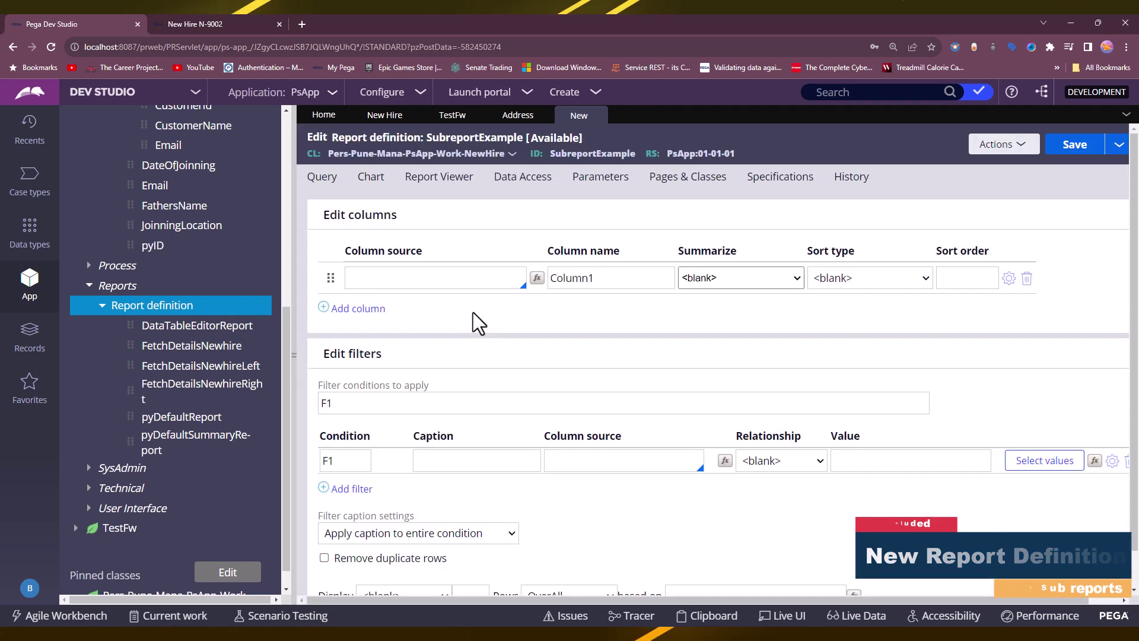
Add .pyID and .CustomerDet.CustomerId as the report's first two columns.
click(419, 276)
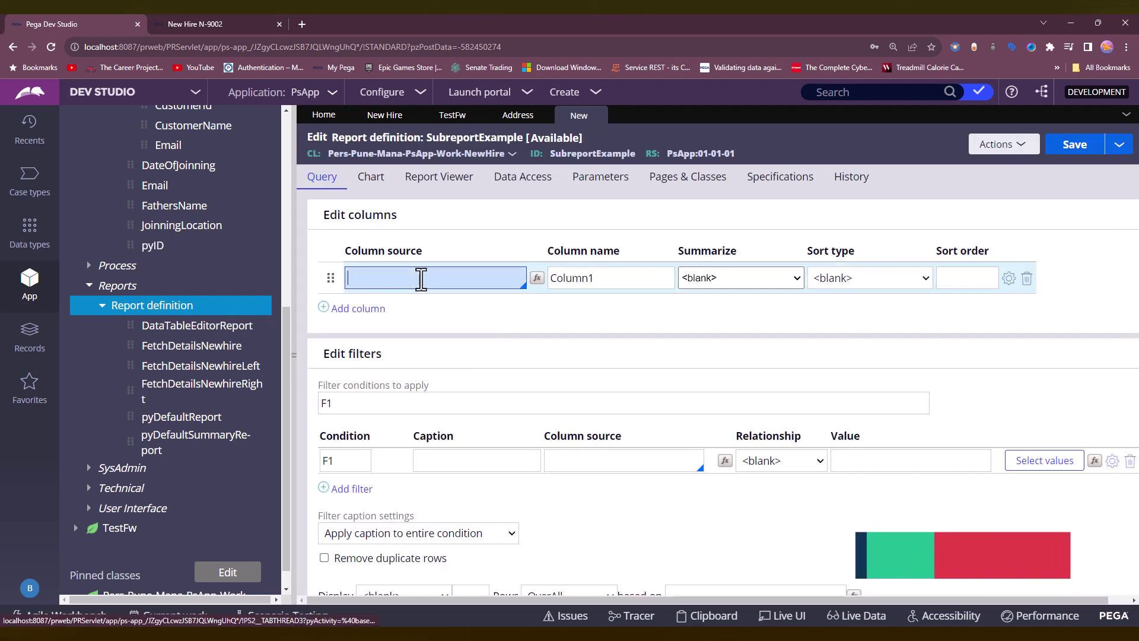
scroll(211, 269, up, 2)
scroll(210, 268, up, 2)
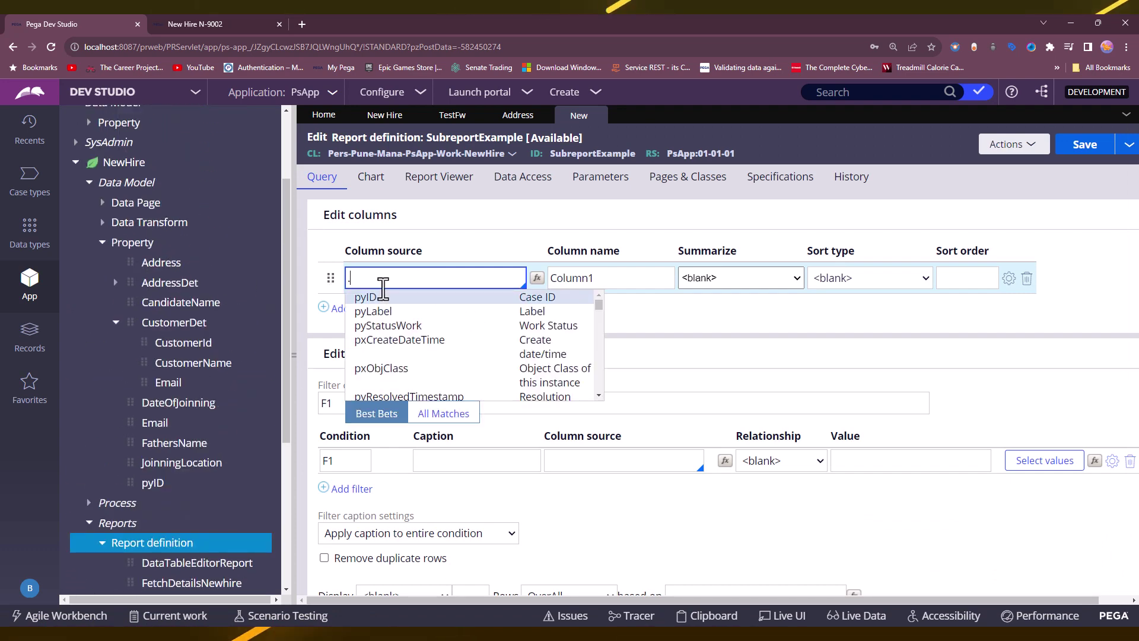
click(380, 297)
click(358, 308)
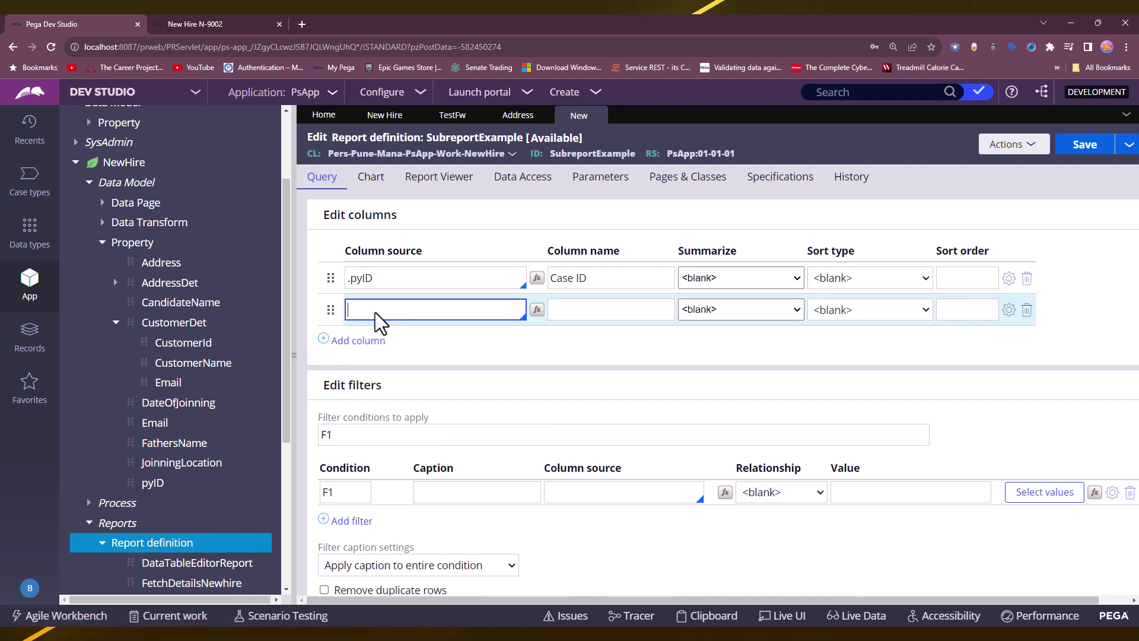
text(.)
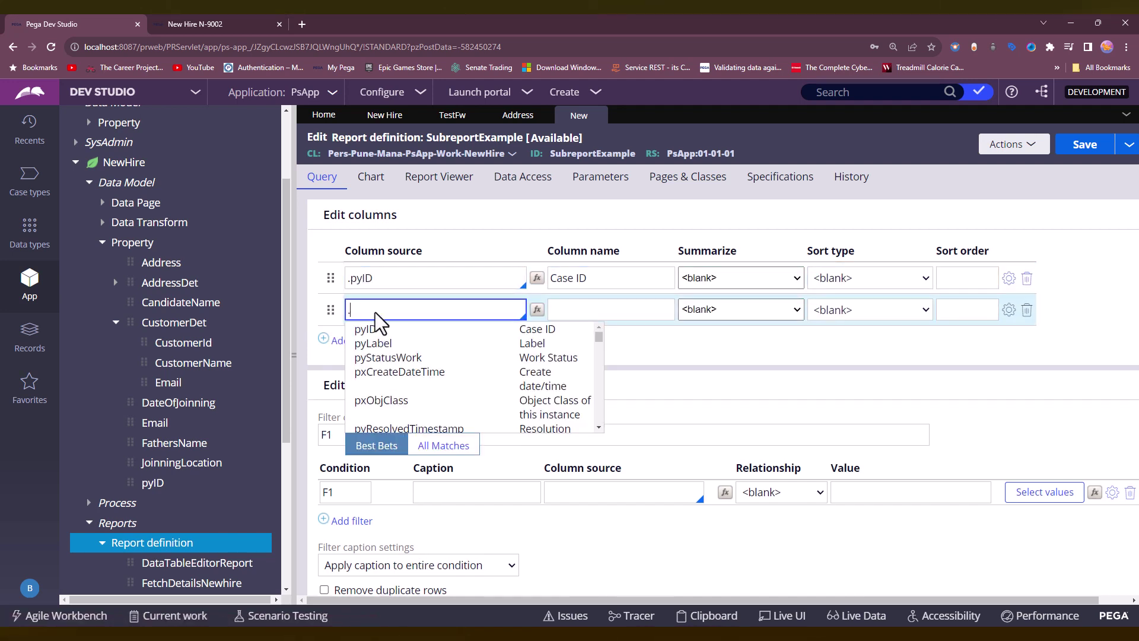
text(Customer)
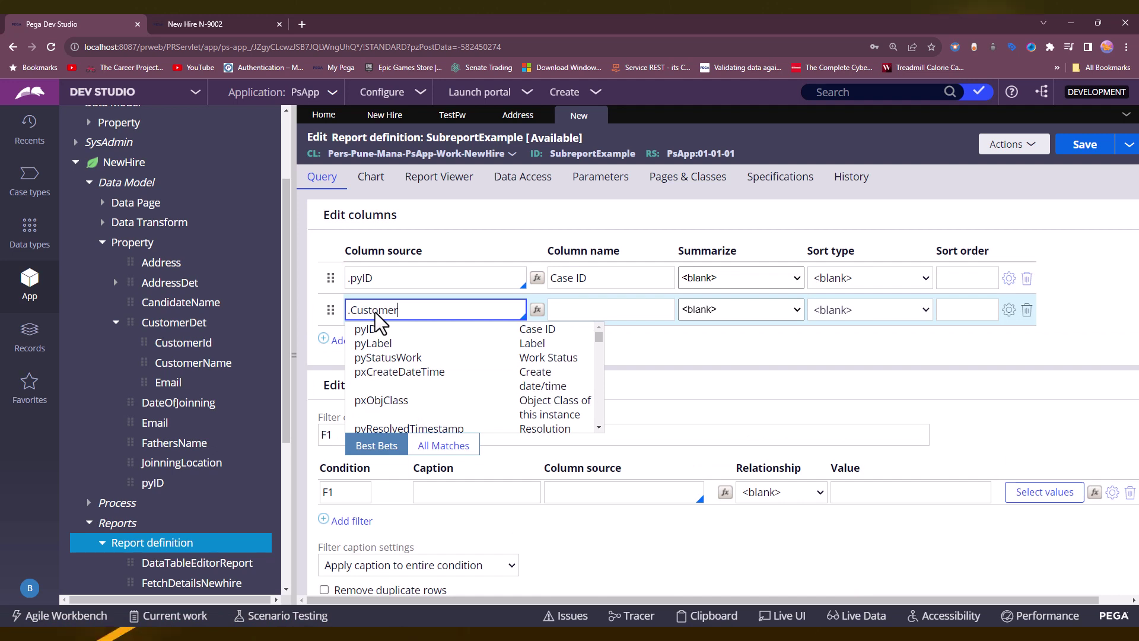
text(De)
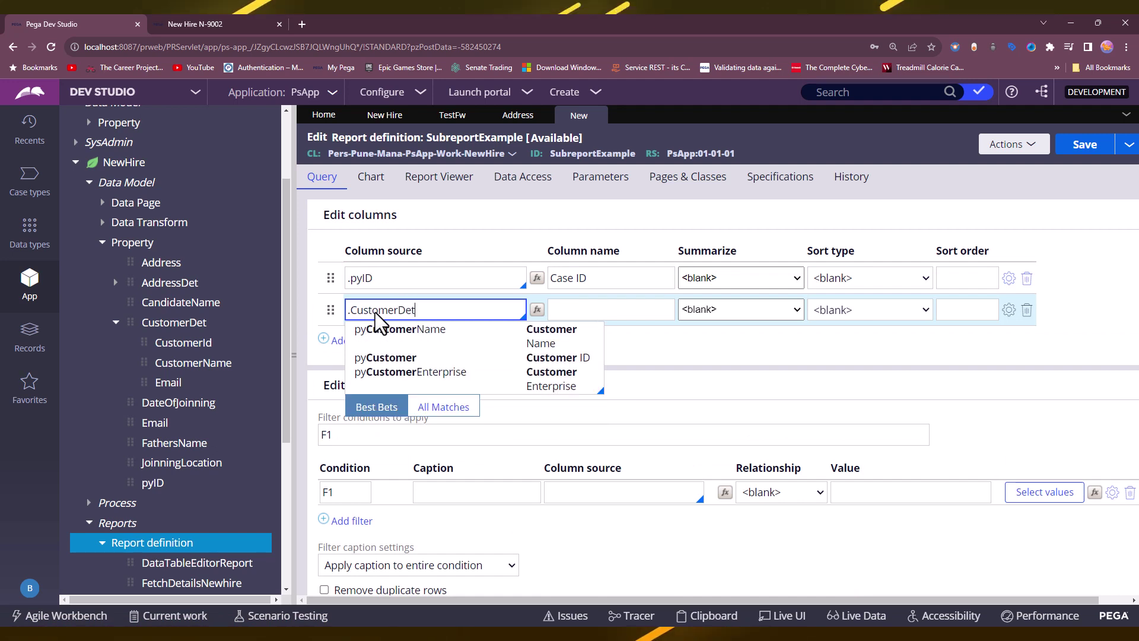
text(t)
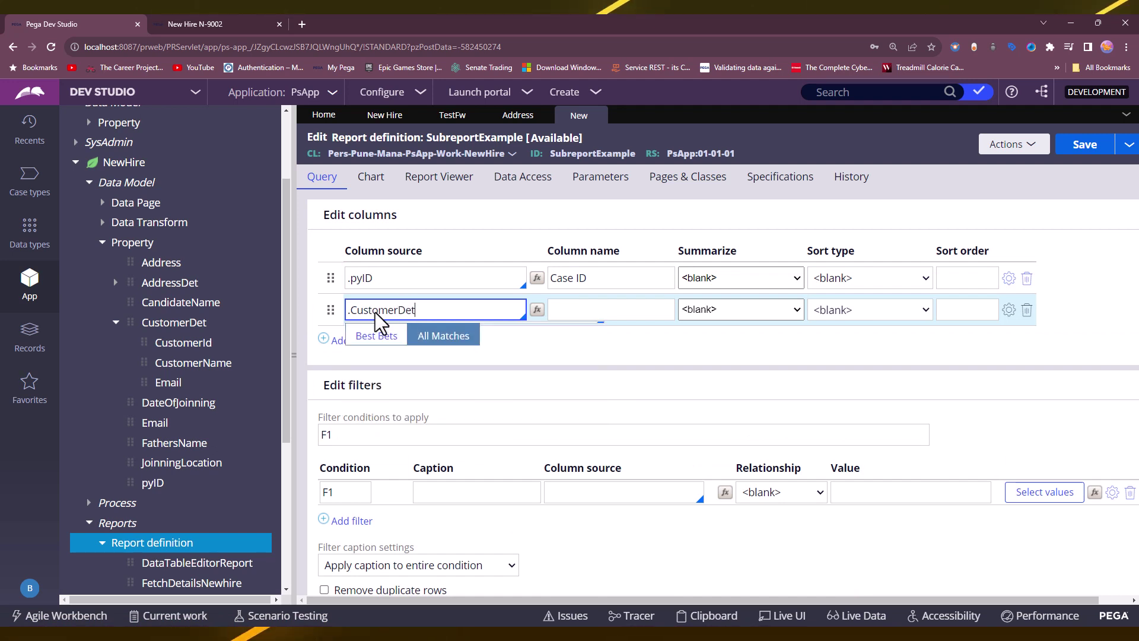
key(Down)
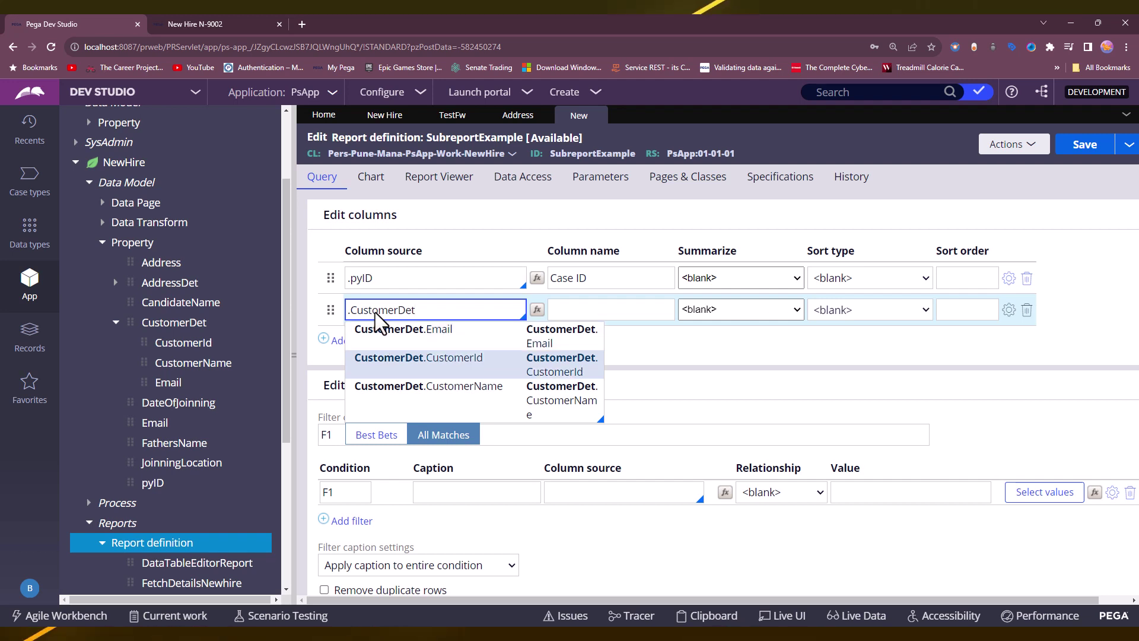
key(Tab)
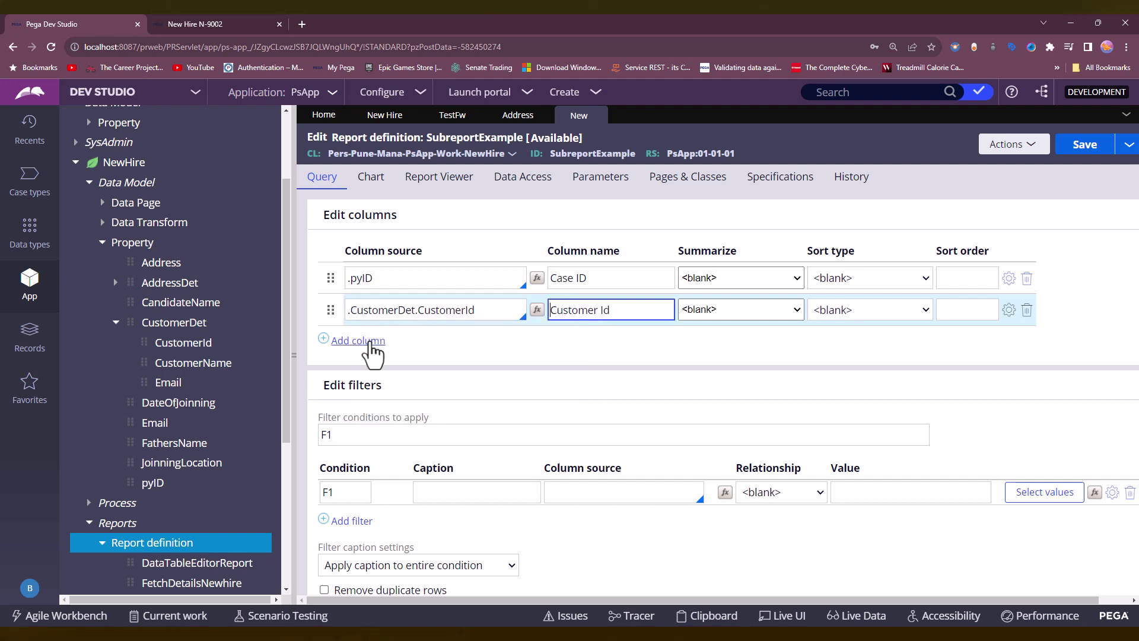
Add .CustomerDet.CustomerName and .CustomerDet.Email as the third and fourth columns.
click(367, 342)
double_click(380, 311)
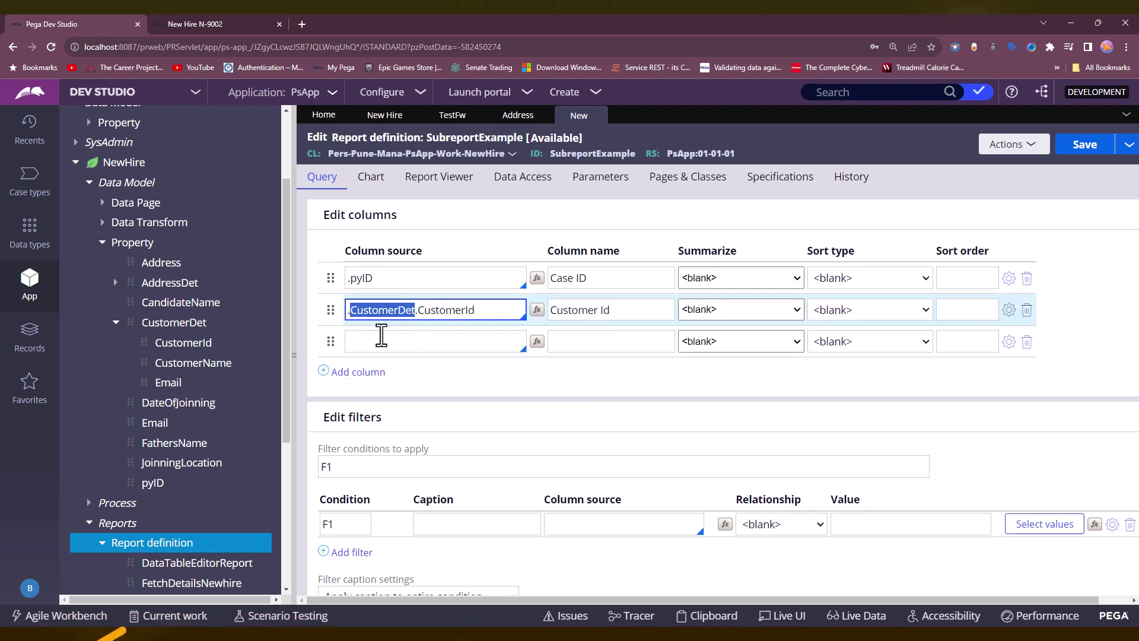
click(382, 336)
text(.CustomerDet.)
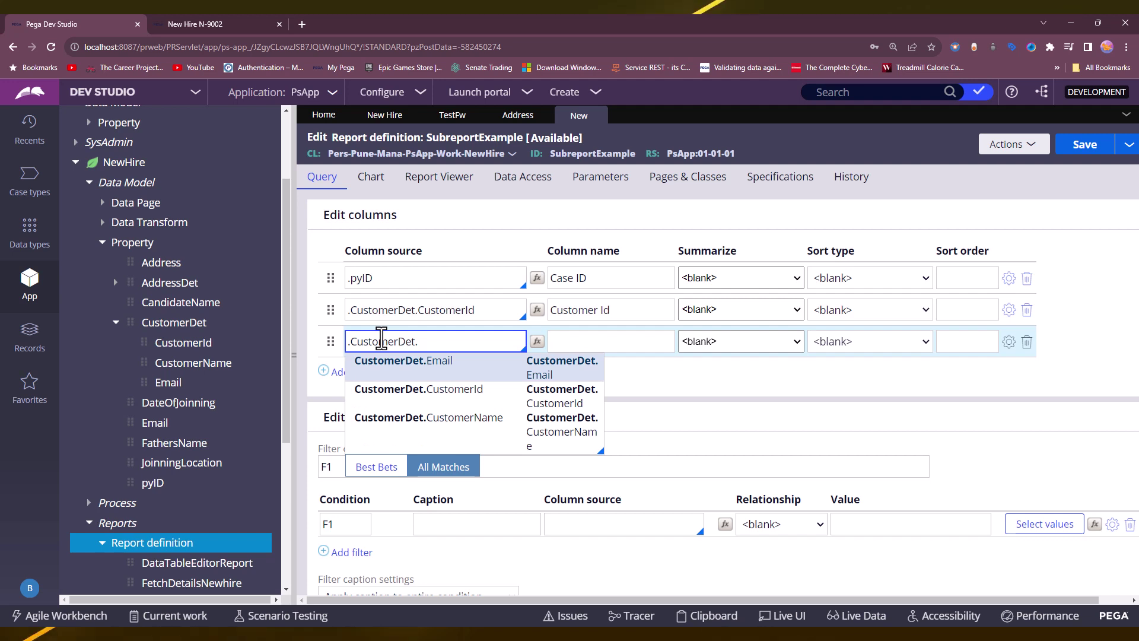
key(Down)
key(Down)
key(Return)
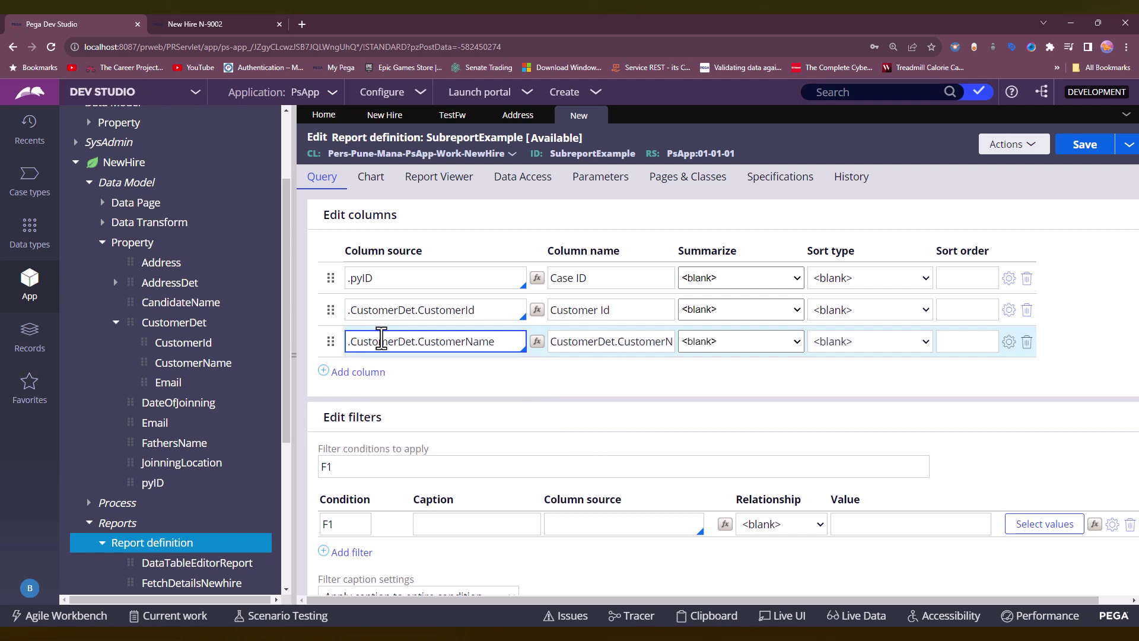
click(357, 372)
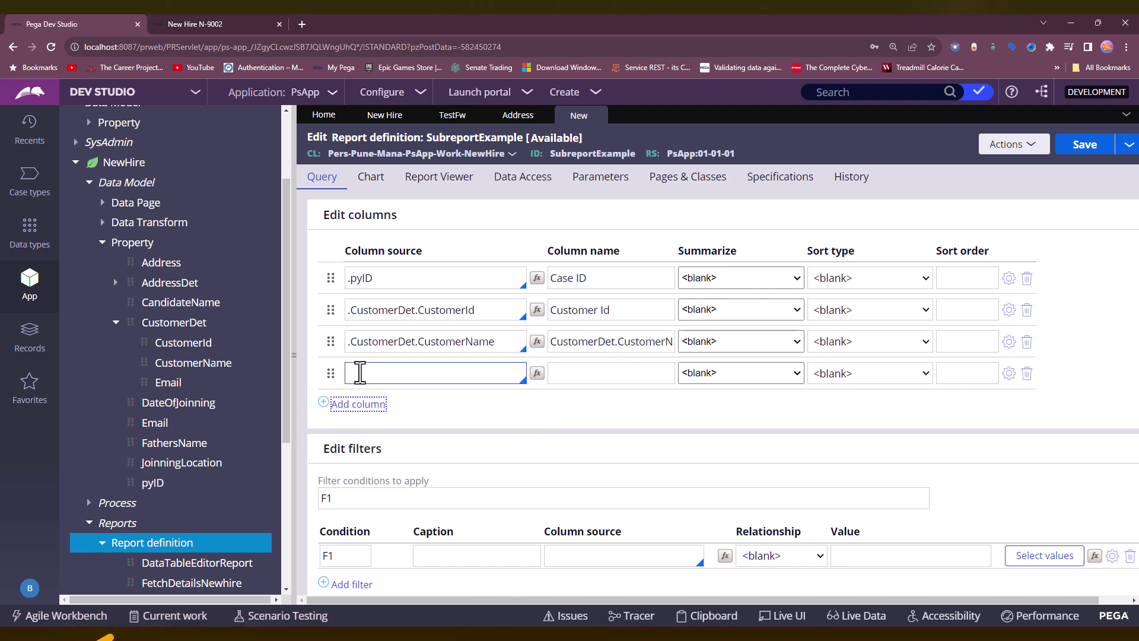
double_click(371, 343)
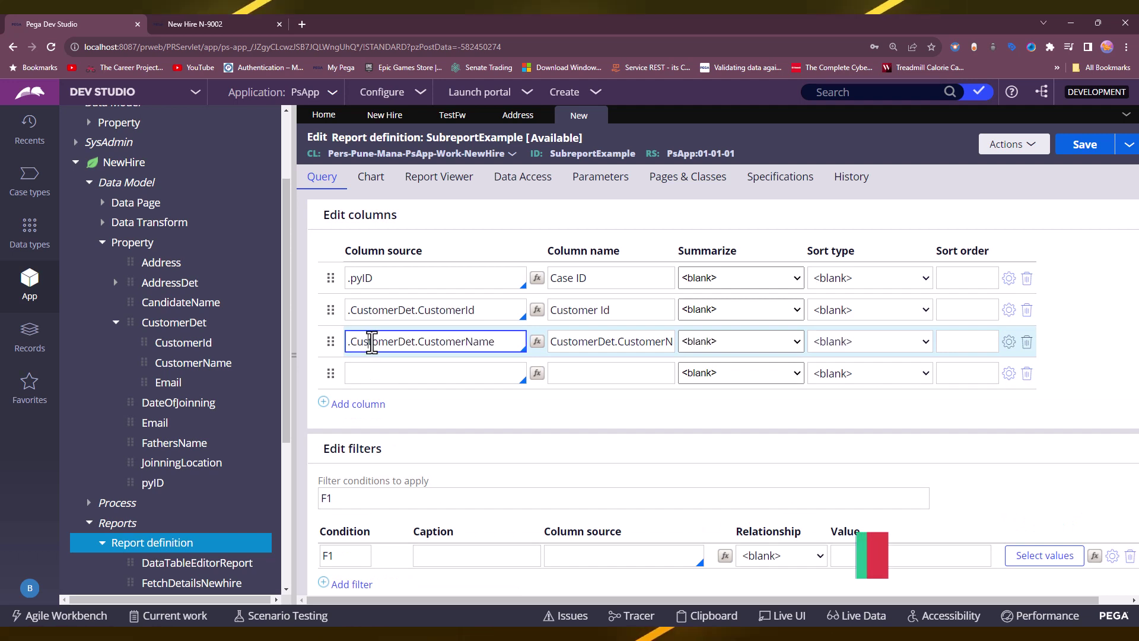
key(ctrl+c)
click(378, 370)
key(ctrl+v)
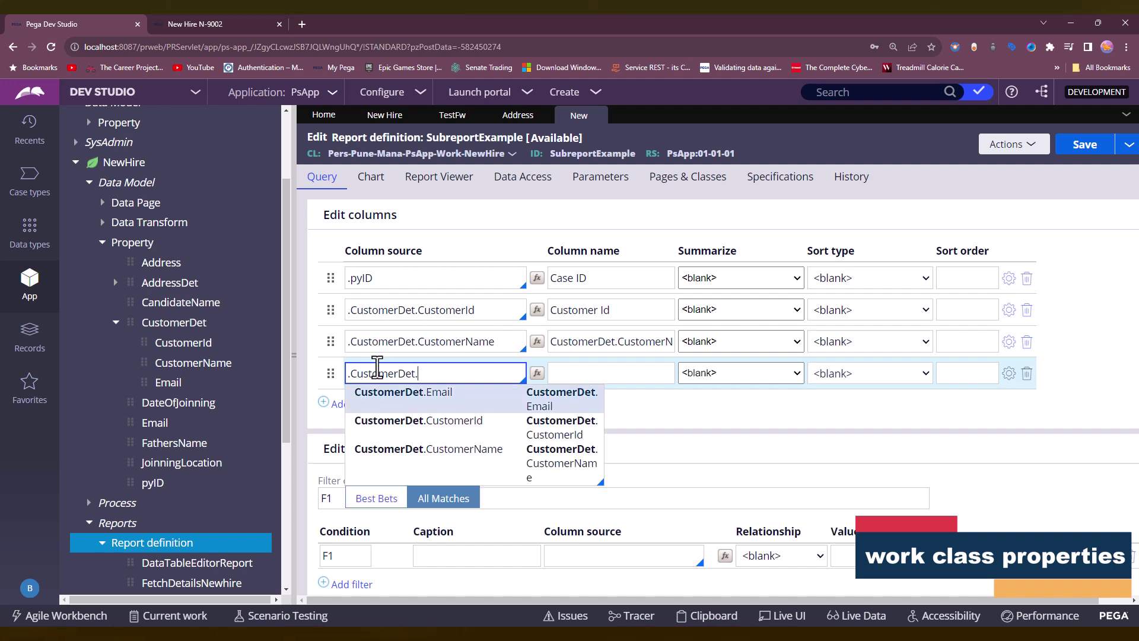
key(Return)
Remove the extra empty column row, leaving four report columns.
click(363, 405)
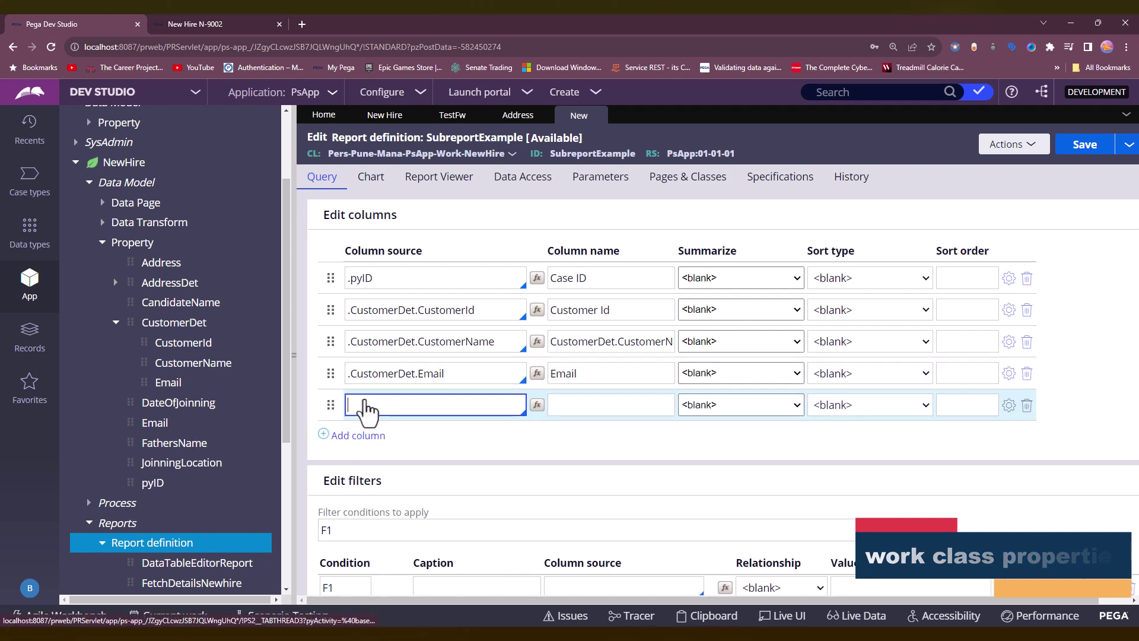
click(1031, 407)
scroll(593, 402, down, 2)
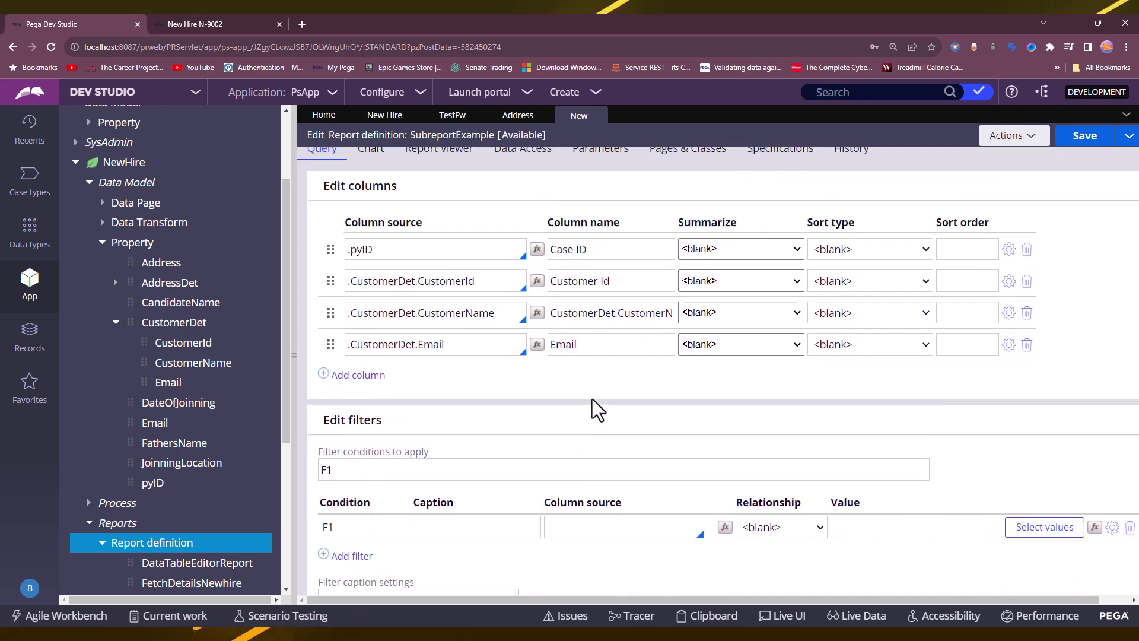
scroll(598, 409, up, 1)
On the Data Access tab, add a sub-report entry with prefix Address.
click(526, 191)
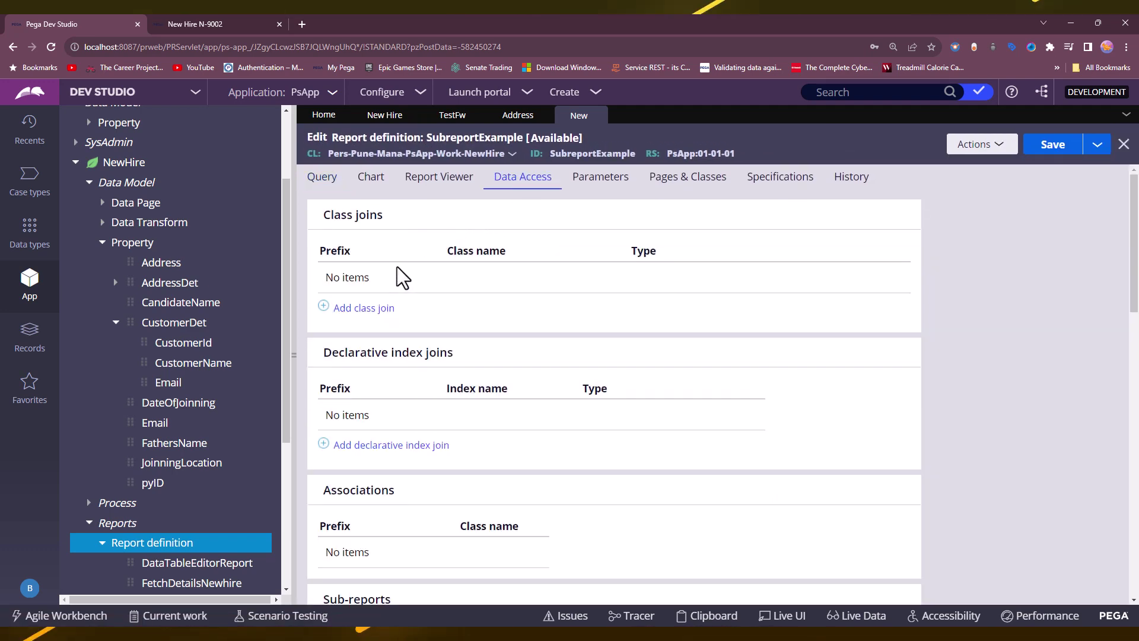
scroll(394, 278, down, 5)
click(351, 326)
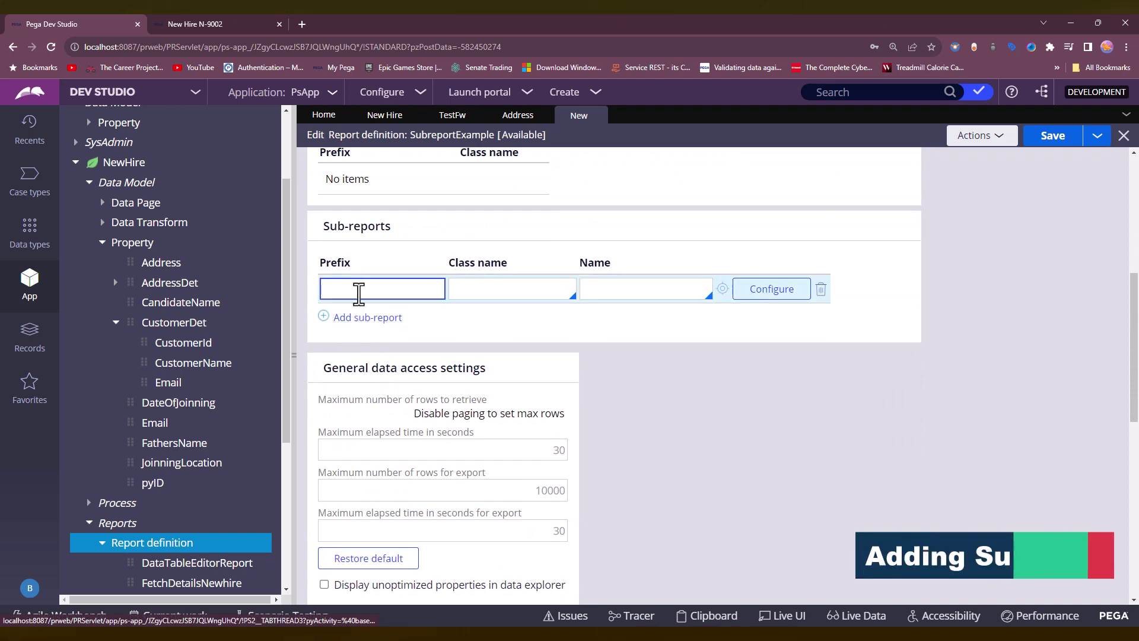
text(Address)
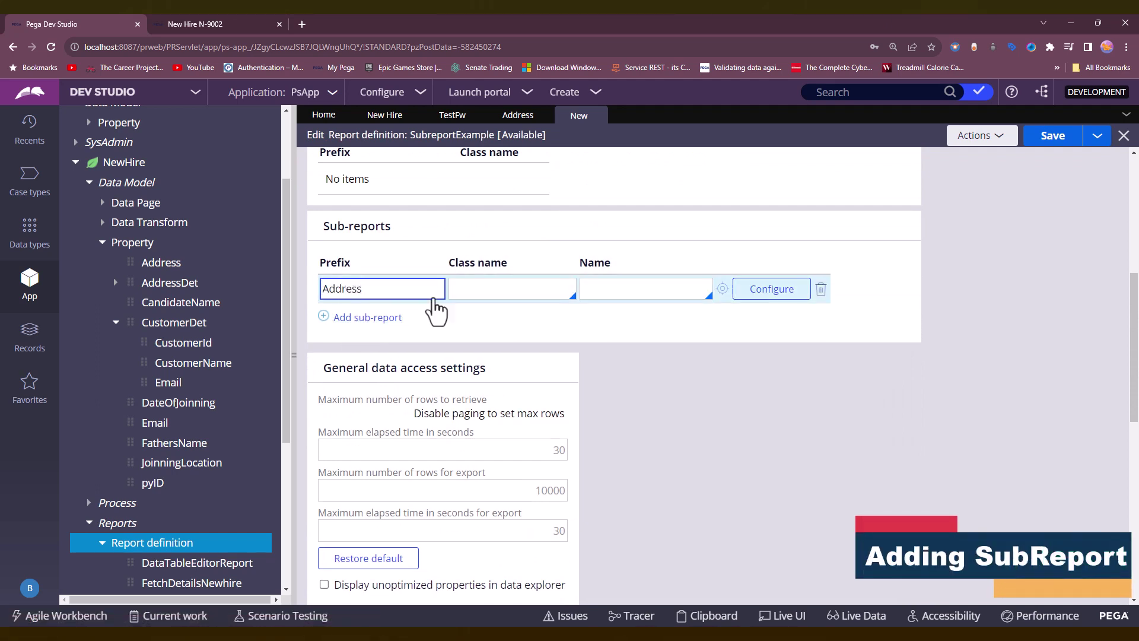
Set the sub-report class to the Address data class, pick AddressReport, and open it.
click(509, 288)
click(518, 116)
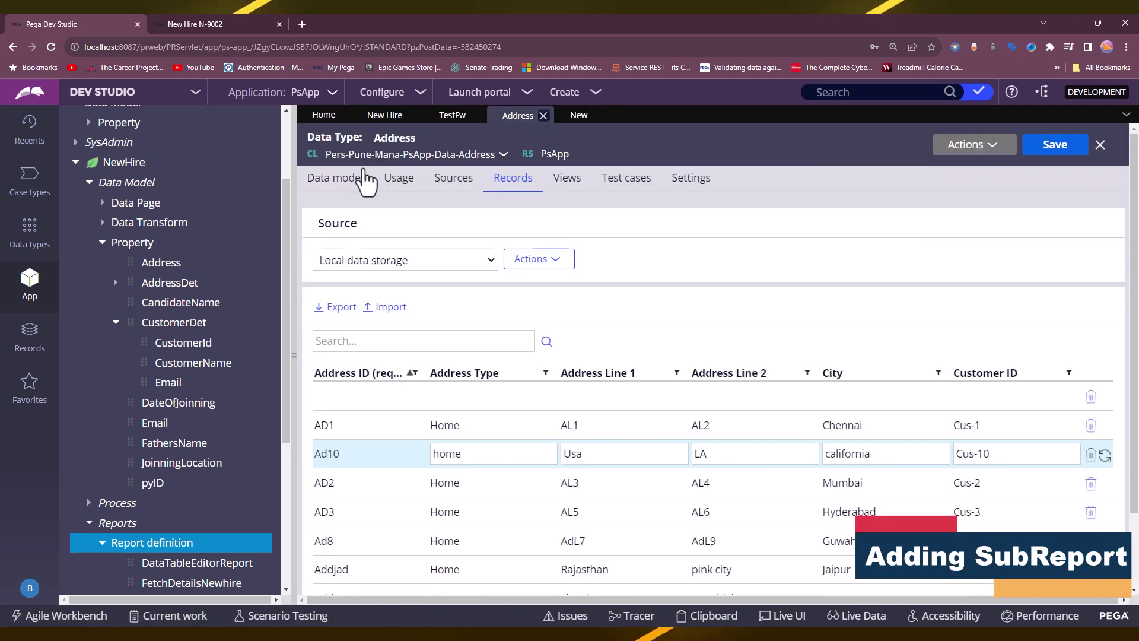
drag(326, 155, 496, 155)
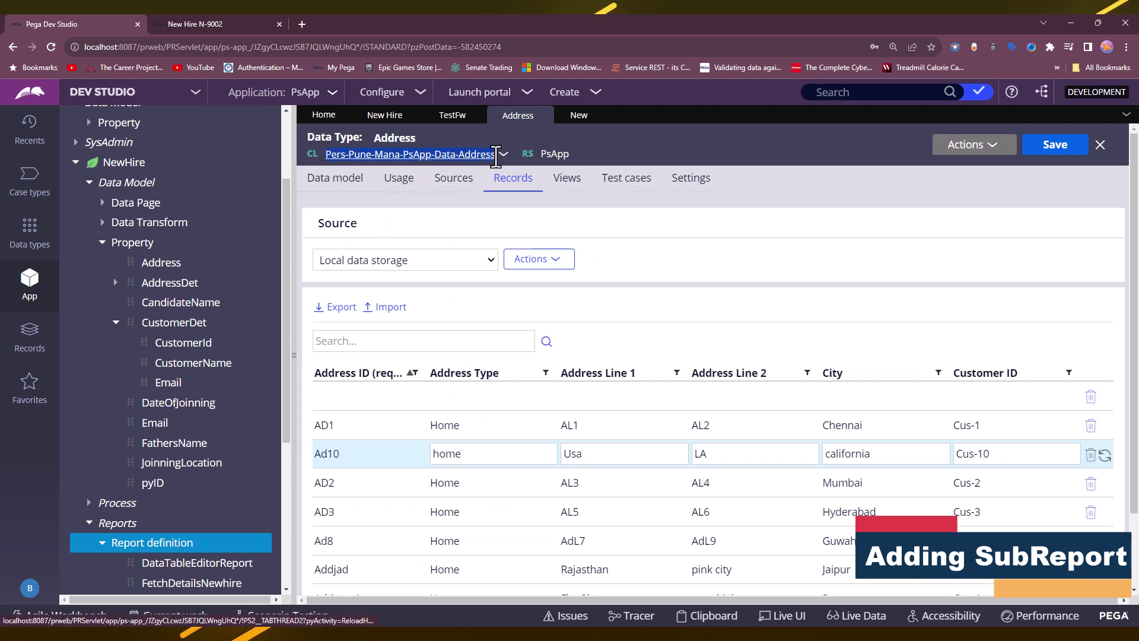
click(579, 116)
click(518, 289)
key(ctrl+v)
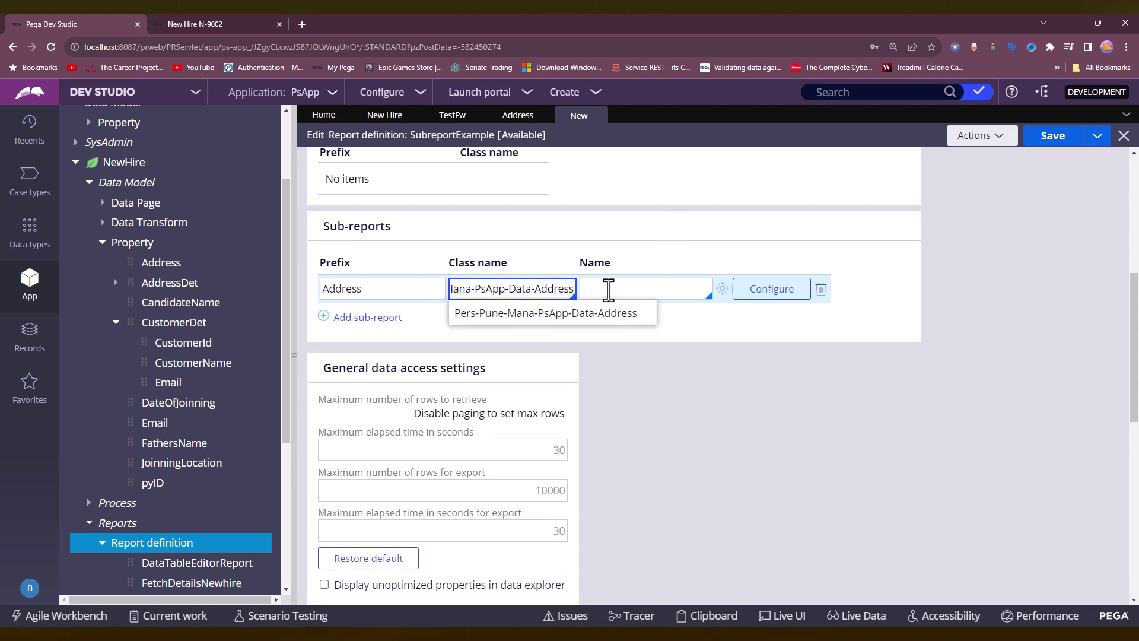
click(608, 289)
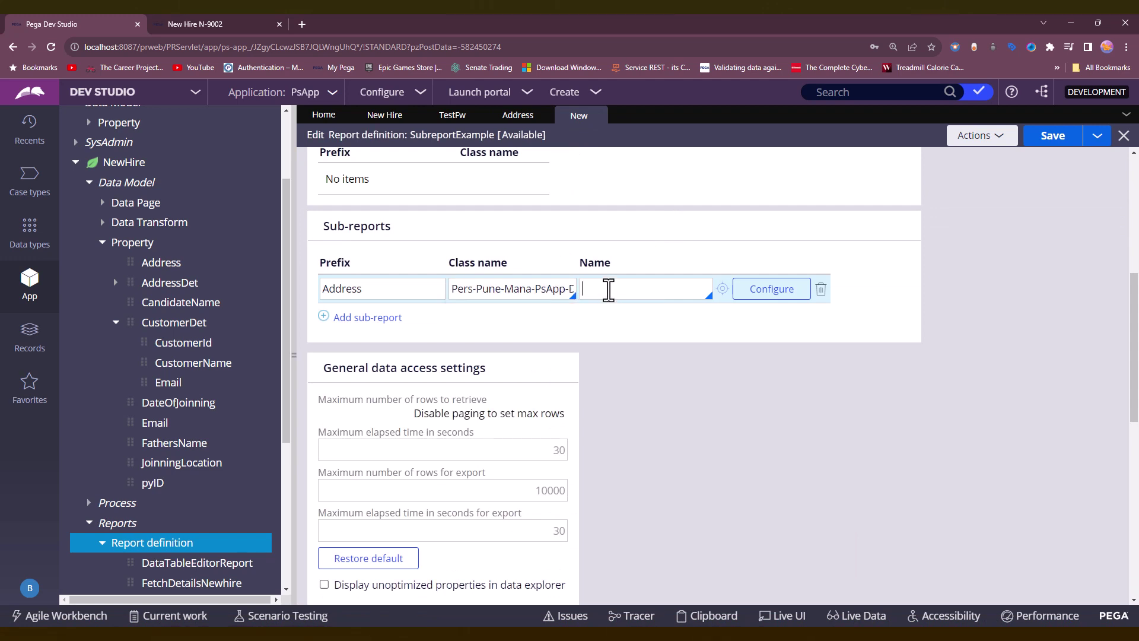
click(639, 319)
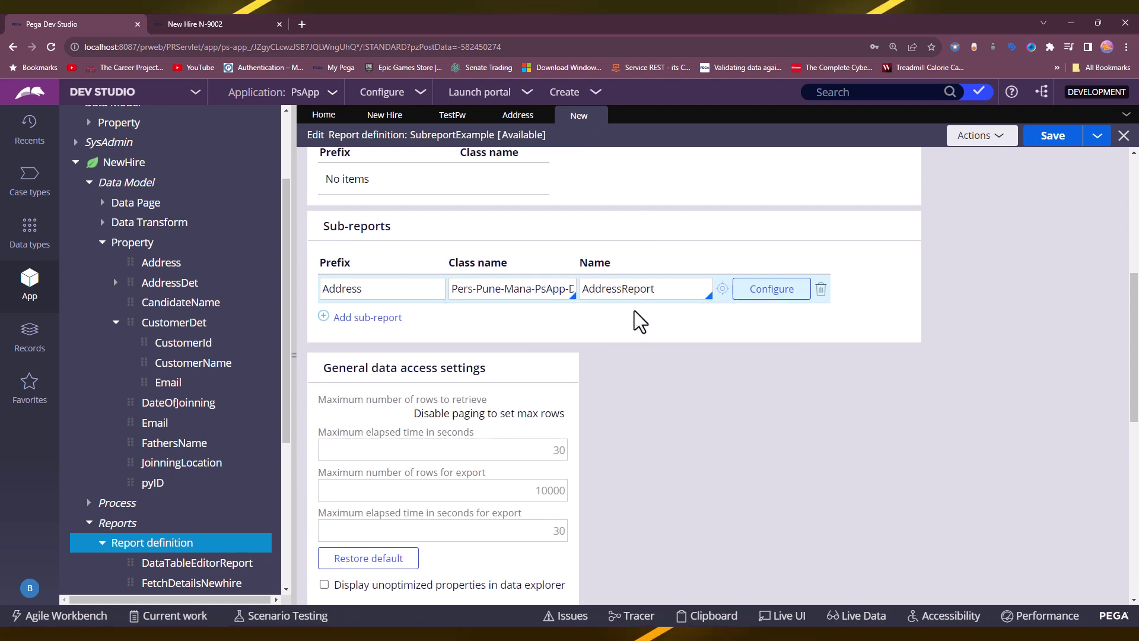
scroll(640, 322, up, 2)
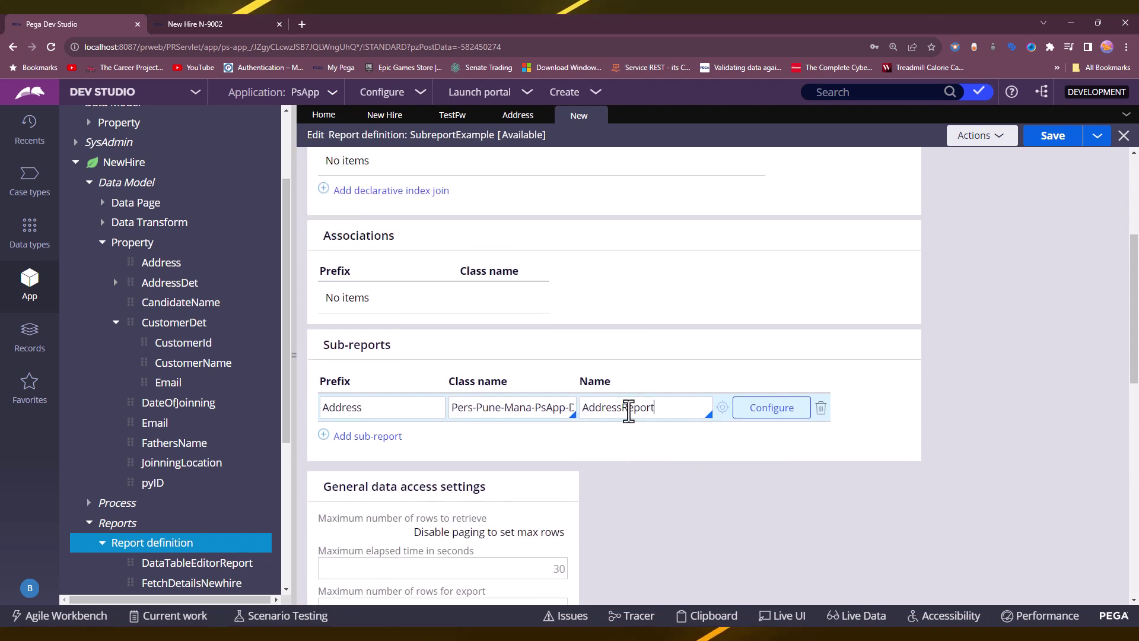
click(722, 408)
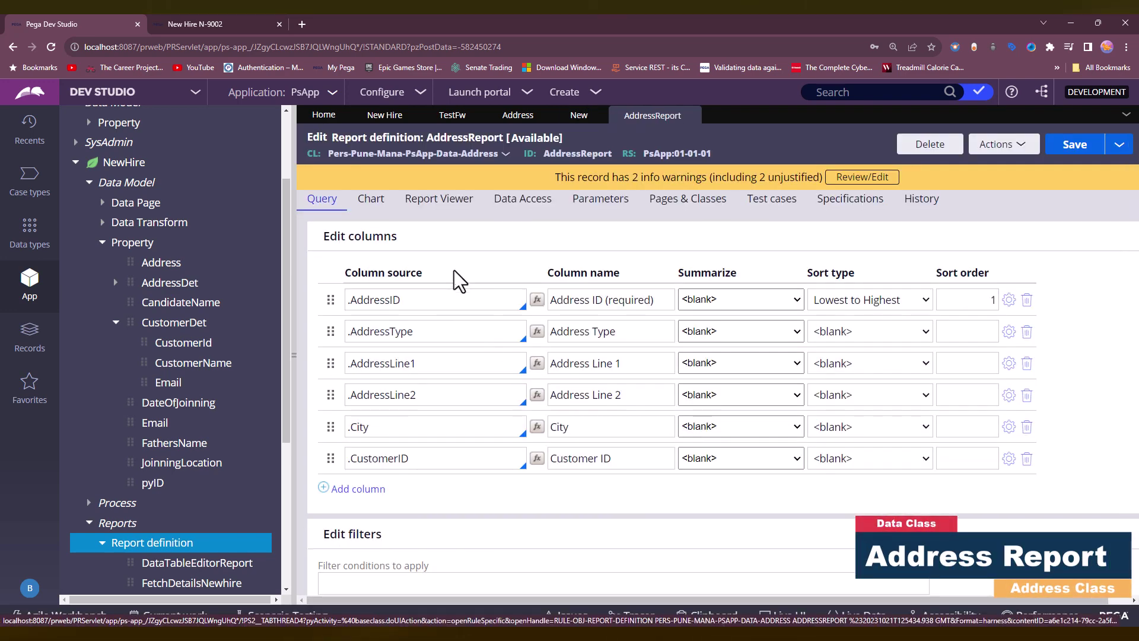
Review AddressReport's Query, Report Viewer, Data Access and Chart tabs and its class name.
scroll(460, 282, down, 3)
scroll(477, 341, up, 3)
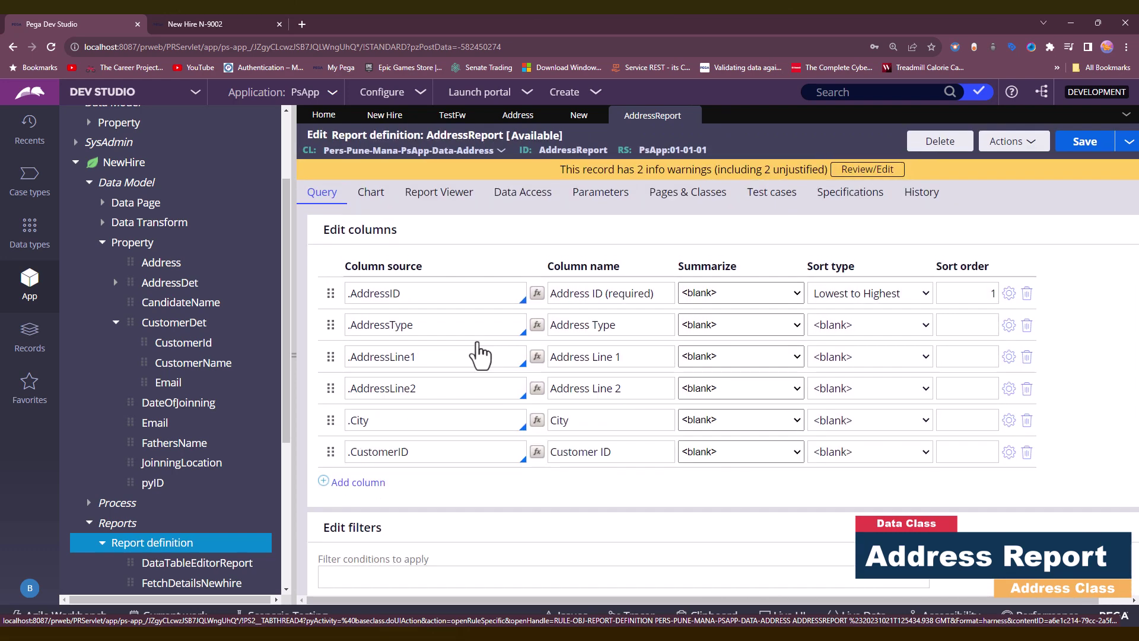
click(453, 203)
click(504, 209)
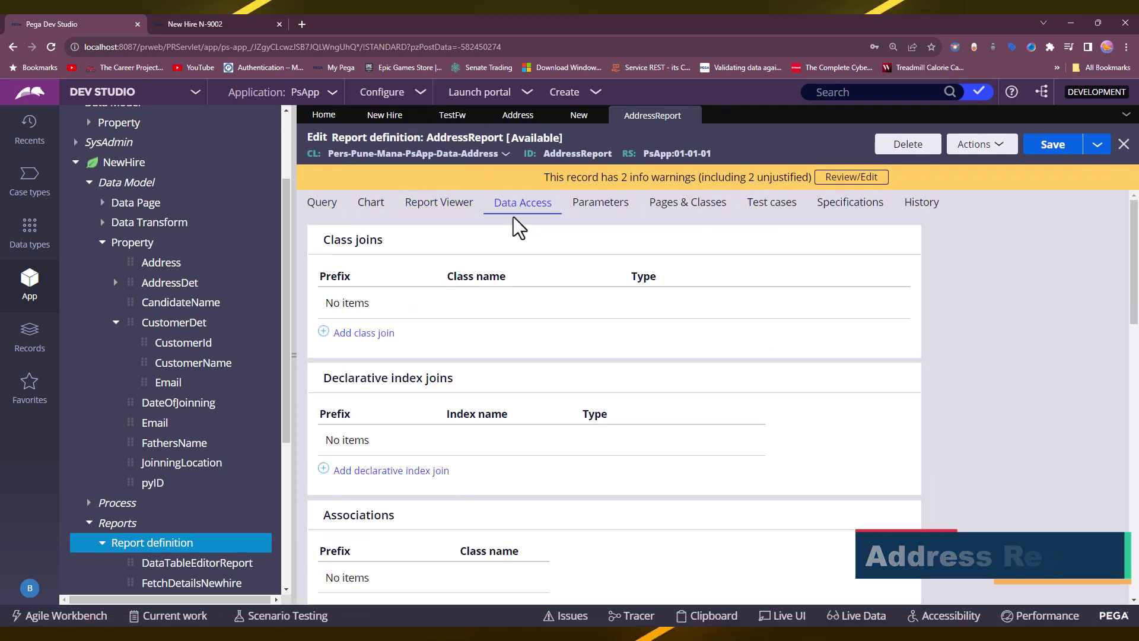
scroll(514, 240, down, 5)
scroll(514, 244, up, 5)
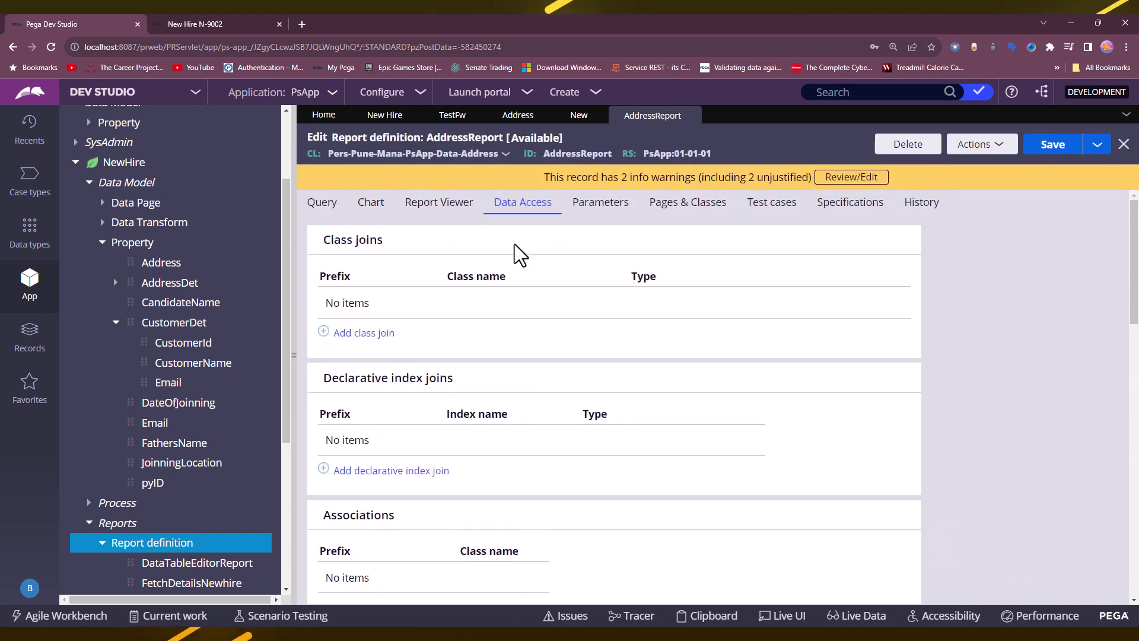
click(444, 212)
click(371, 203)
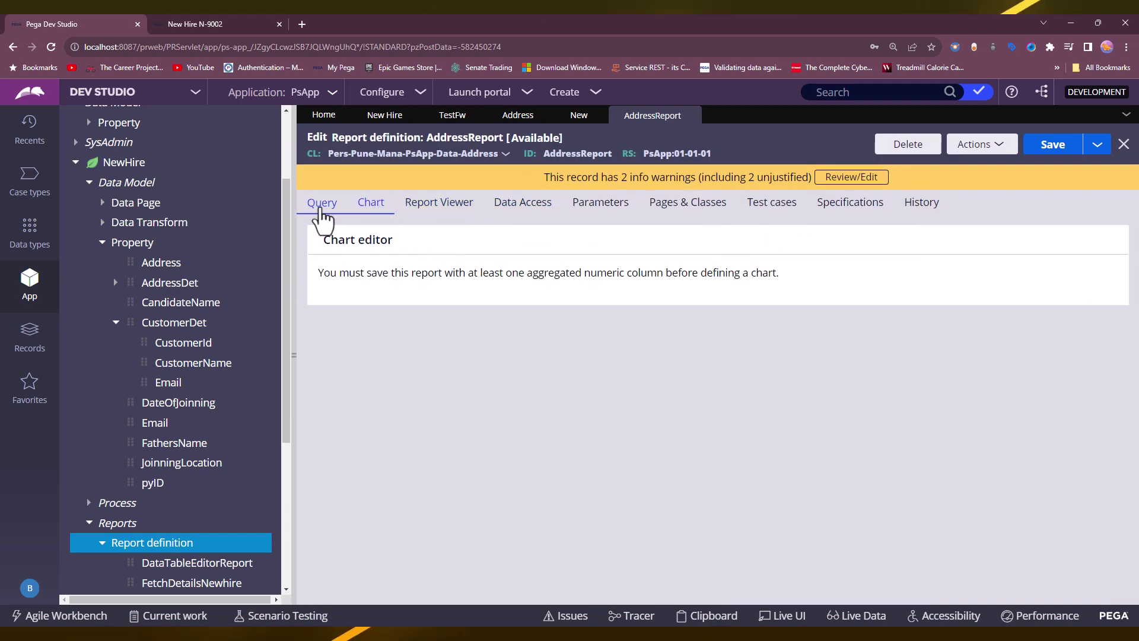
click(321, 208)
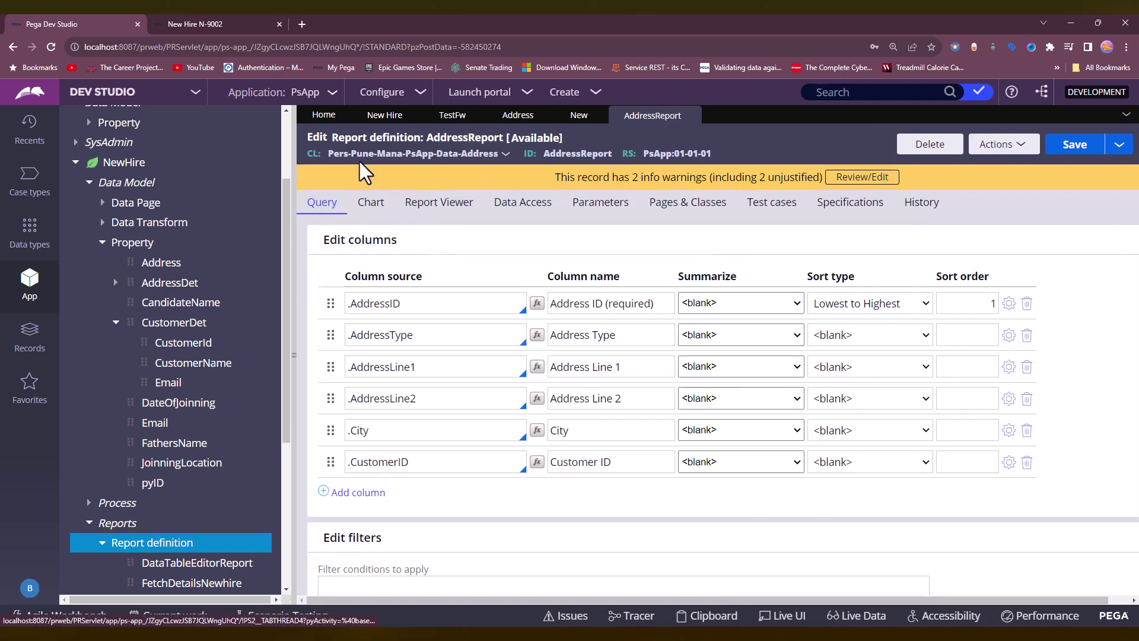
drag(328, 153, 487, 159)
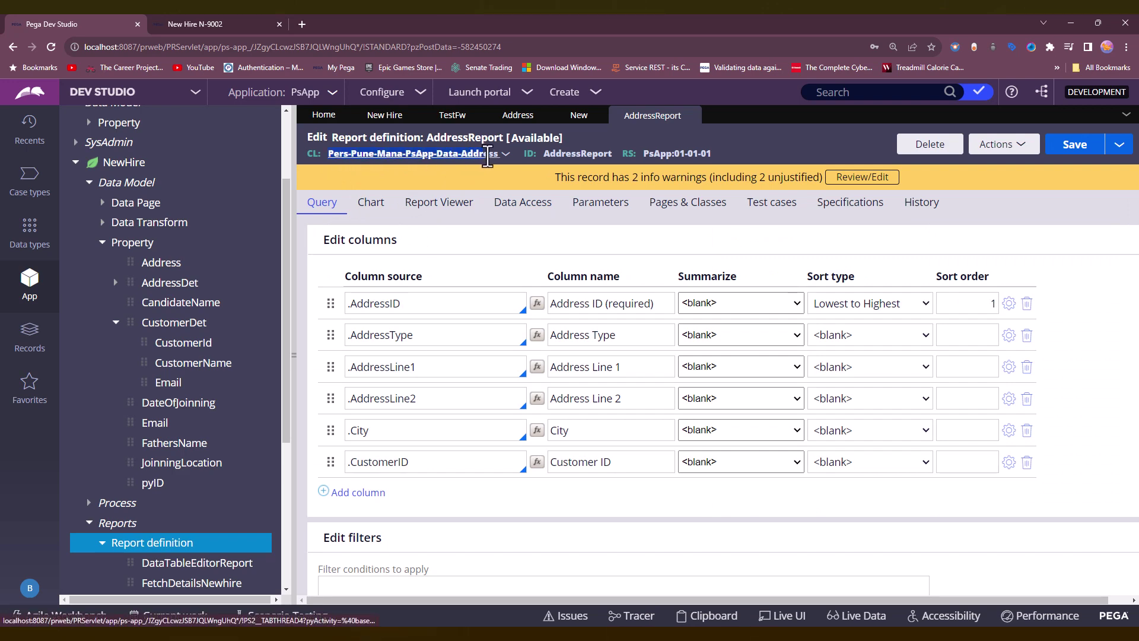
Back in SubreportExample, compare class names and locate the Address sub-report entry.
click(578, 116)
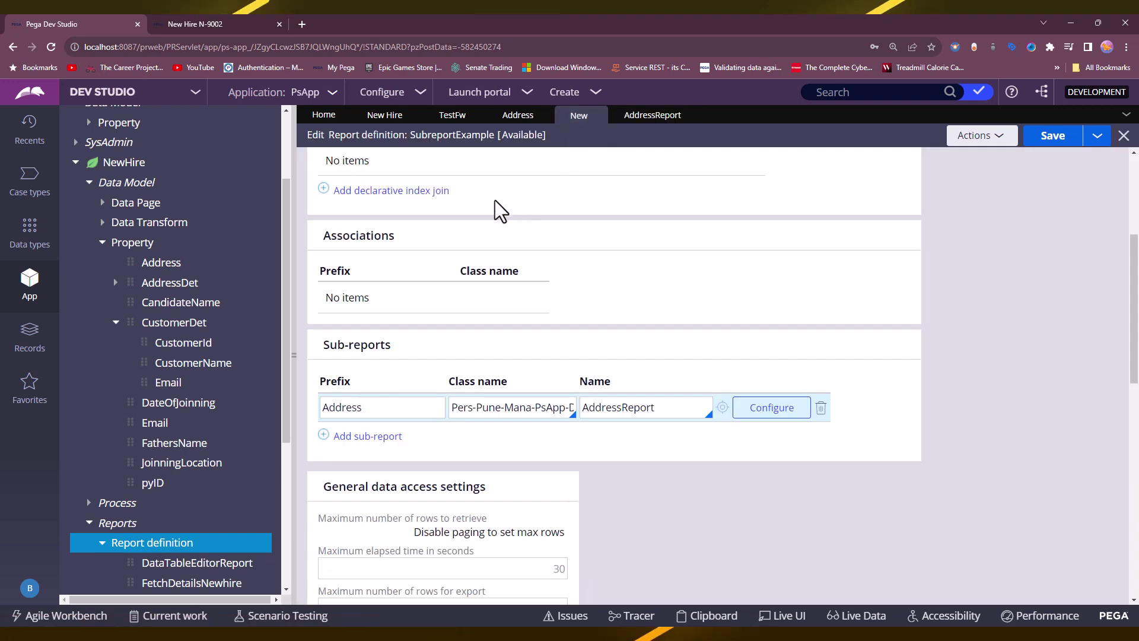
scroll(494, 201, up, 5)
drag(322, 154, 501, 158)
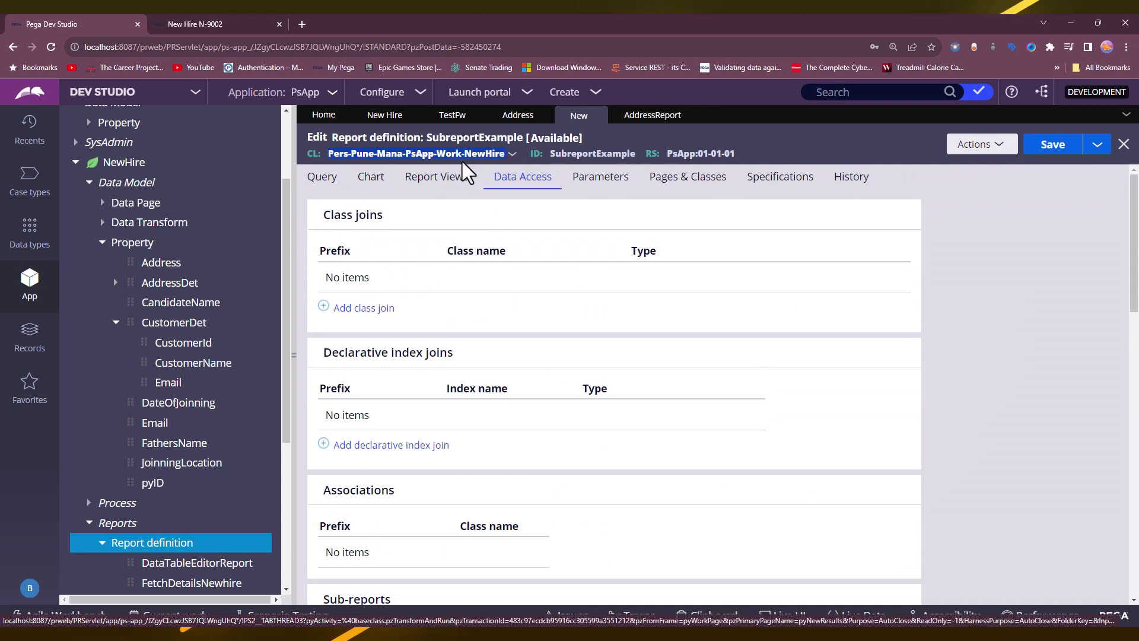
click(638, 312)
scroll(638, 312, down, 6)
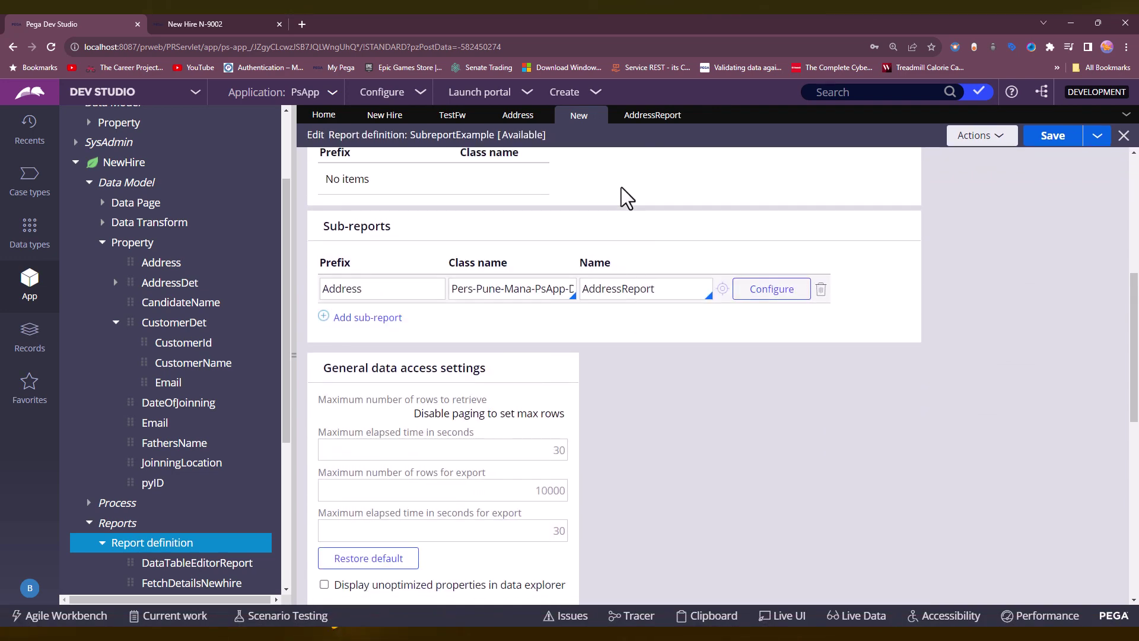
click(636, 119)
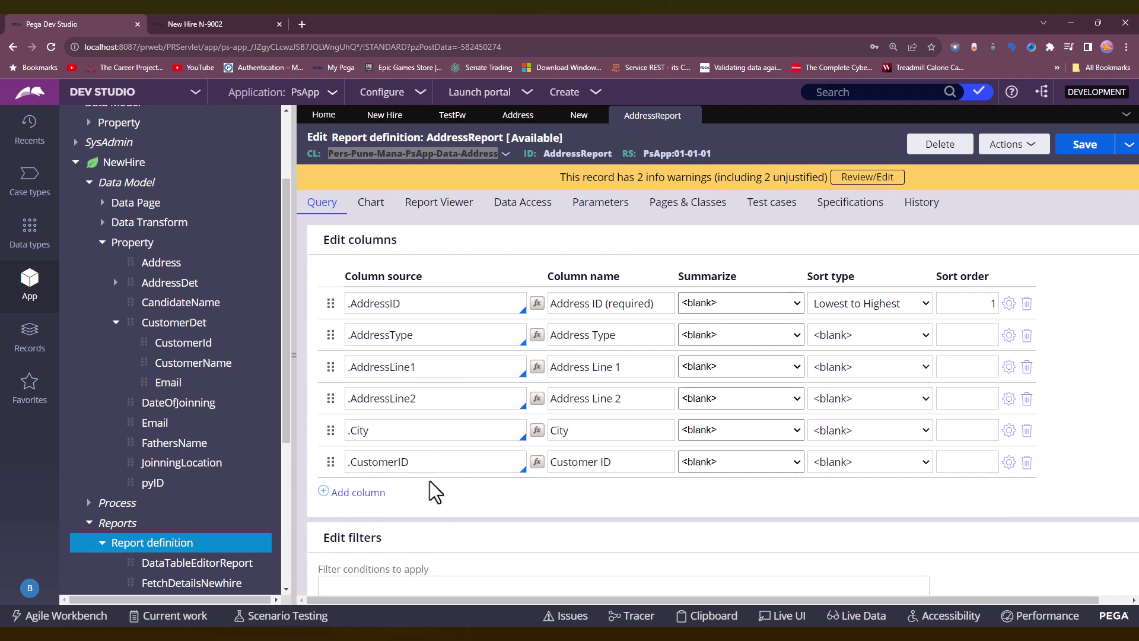
click(575, 117)
scroll(498, 323, down, 1)
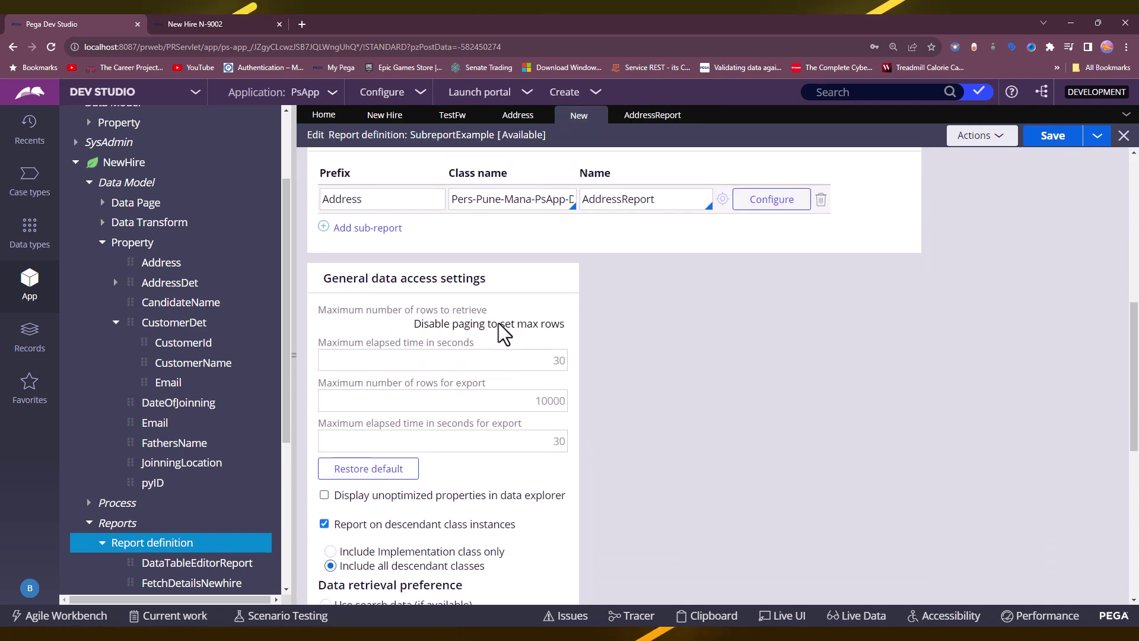
scroll(625, 157, up, 2)
scroll(588, 374, down, 1)
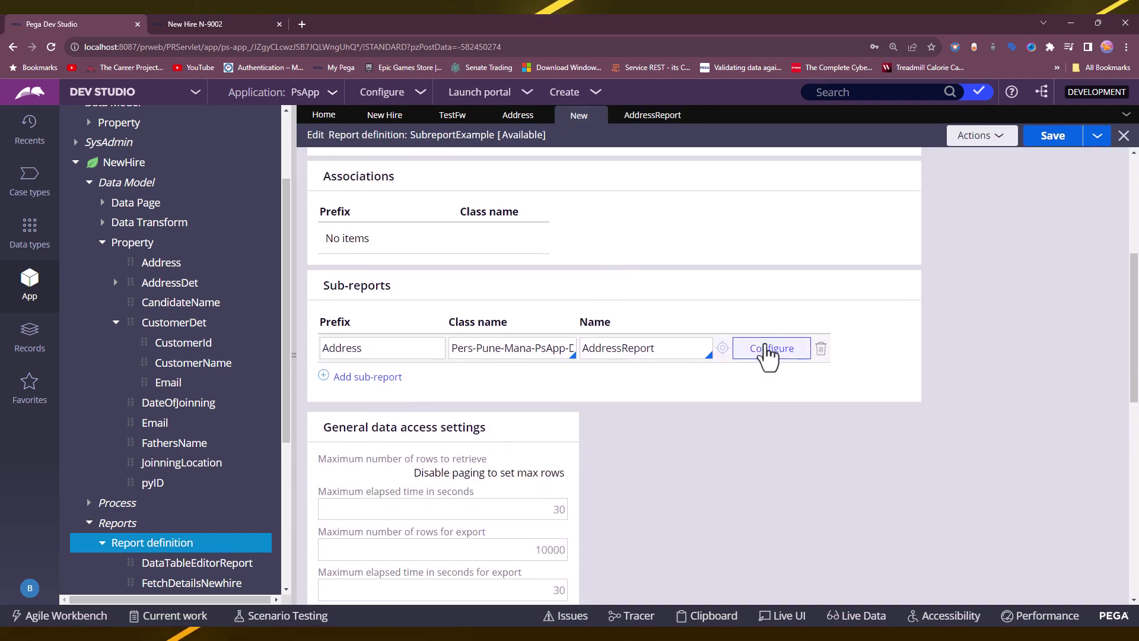
click(769, 351)
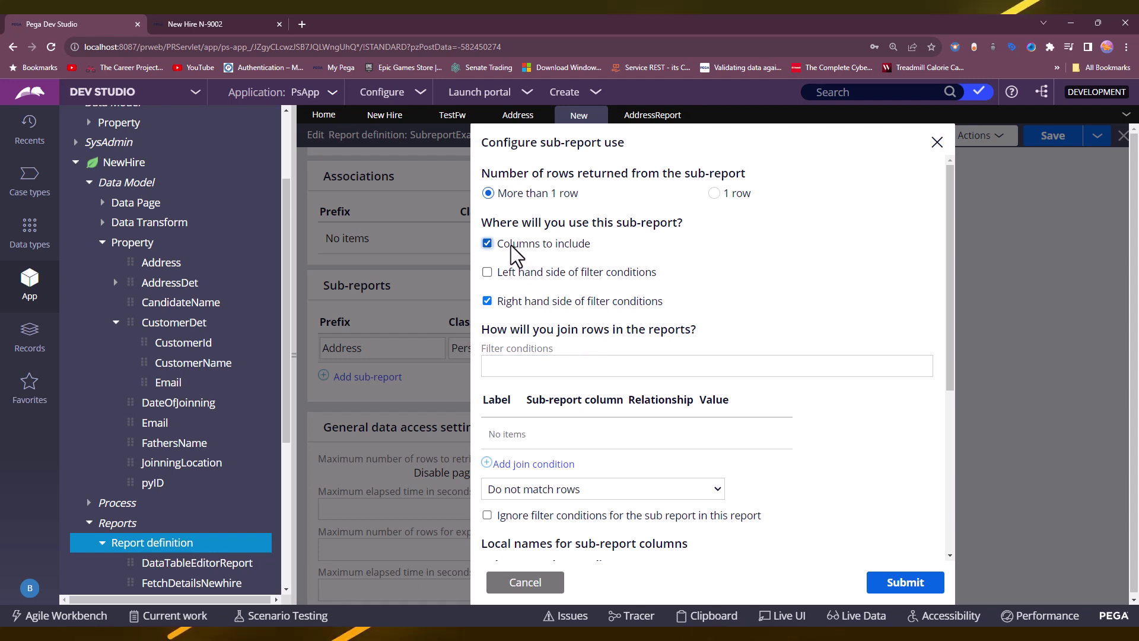
Use the sub-report on the filters' left side, joining Customer ID to .CustomerDet.CustomerId.
click(497, 303)
click(489, 272)
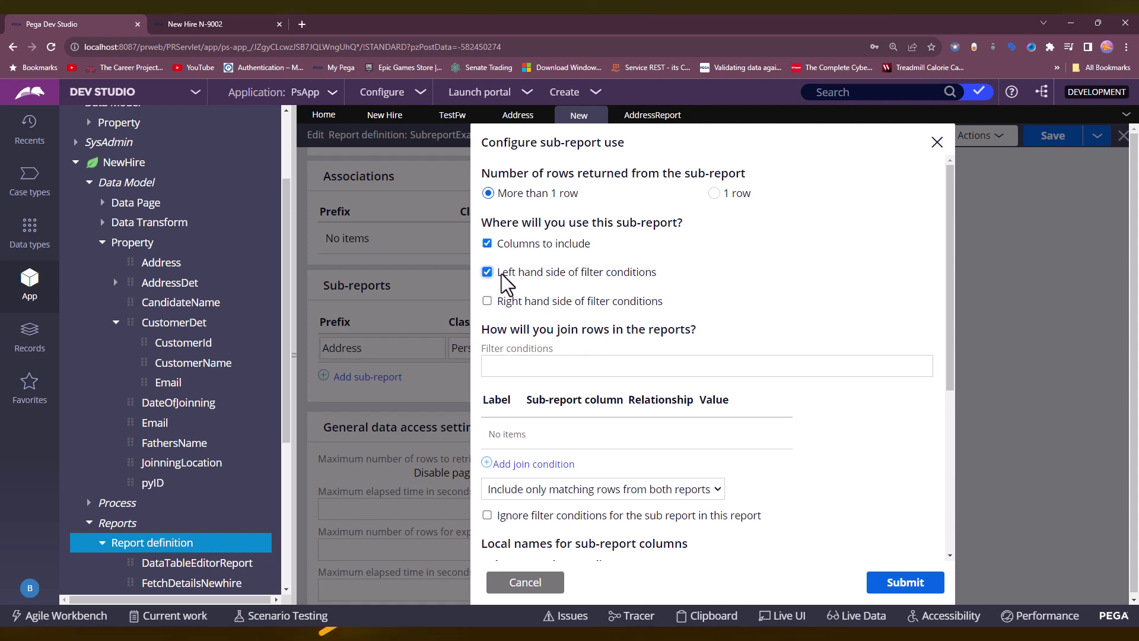
scroll(586, 305, down, 2)
click(522, 345)
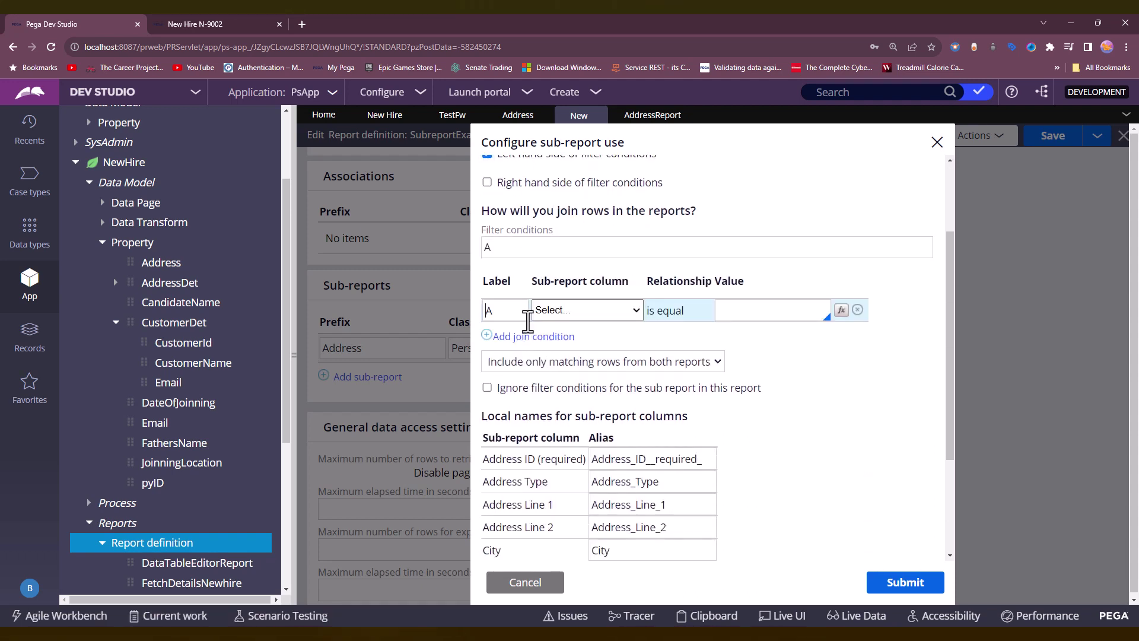
click(631, 309)
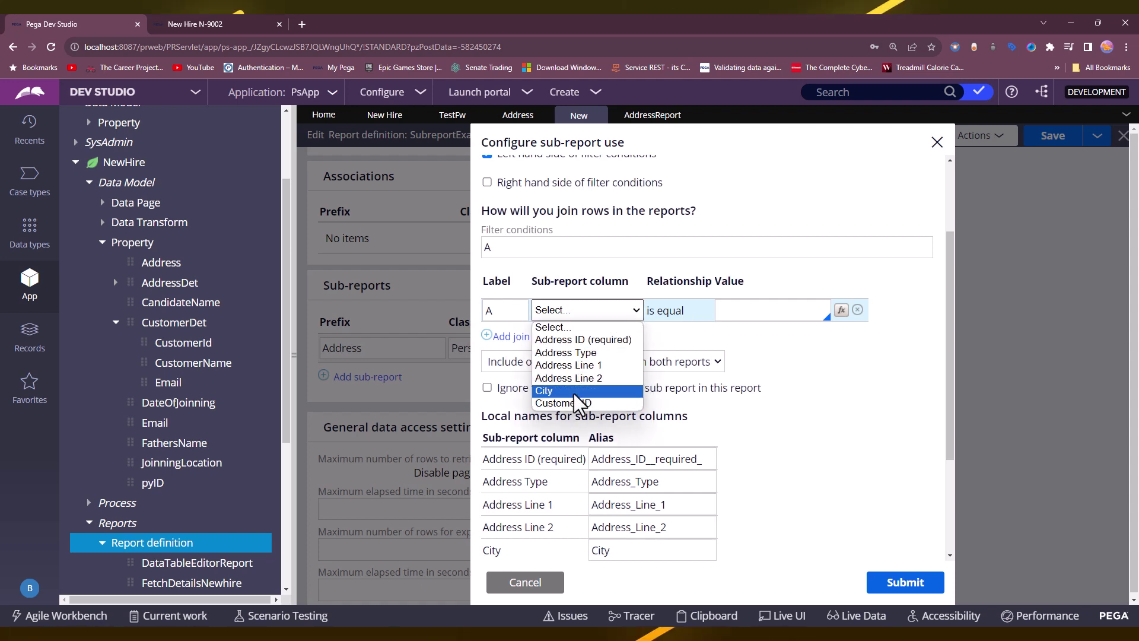
click(564, 403)
click(737, 311)
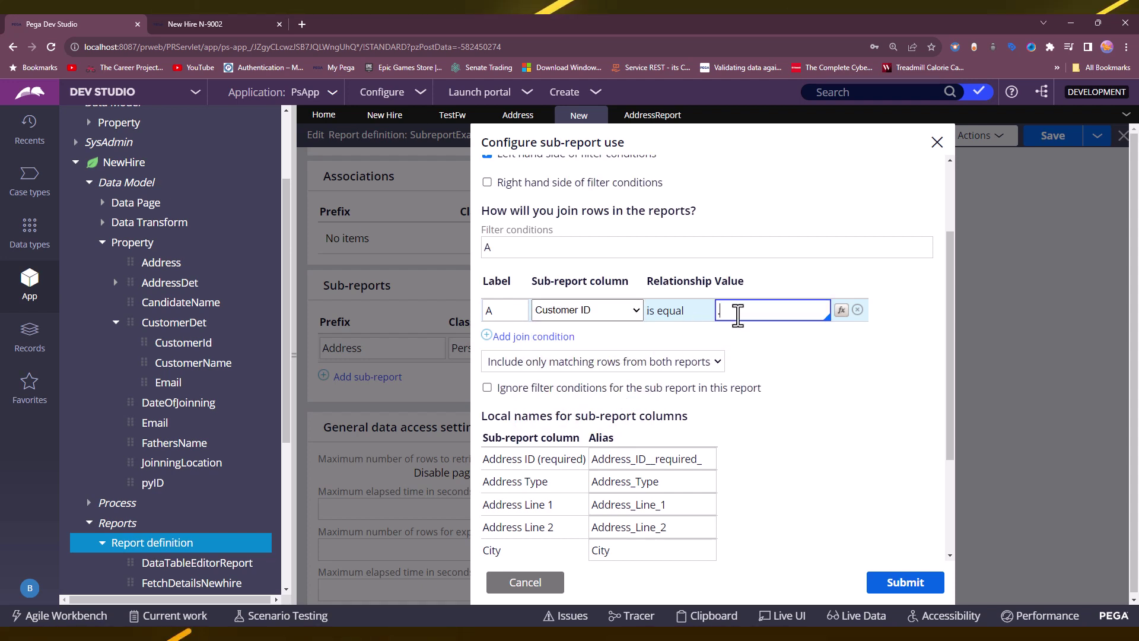
text(.CustomerDet)
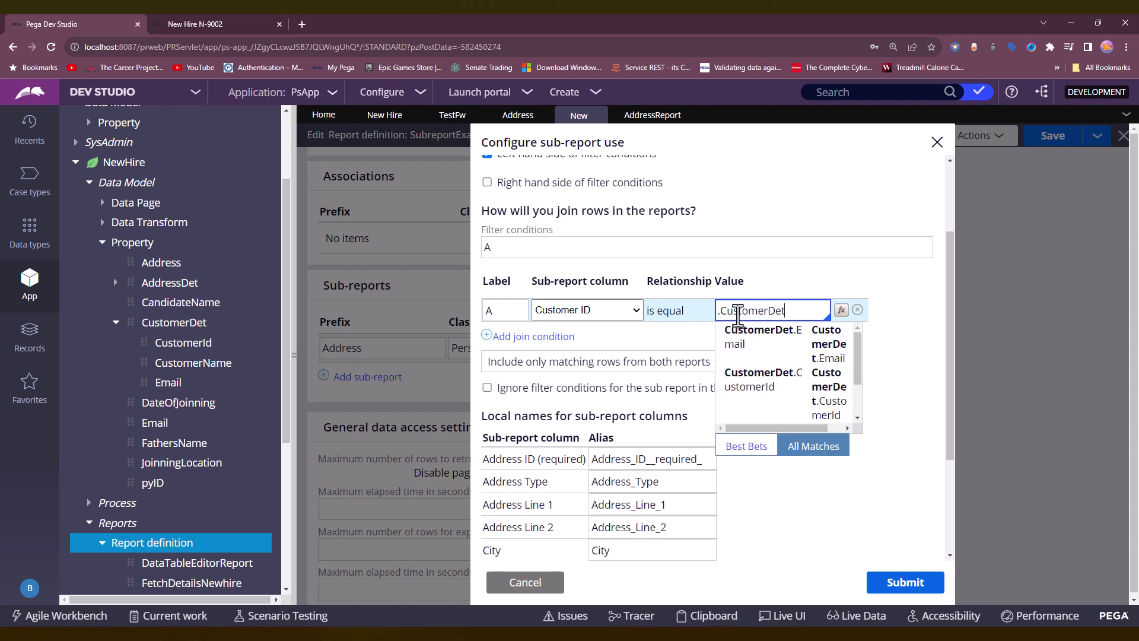
key(Down)
key(Down)
key(Return)
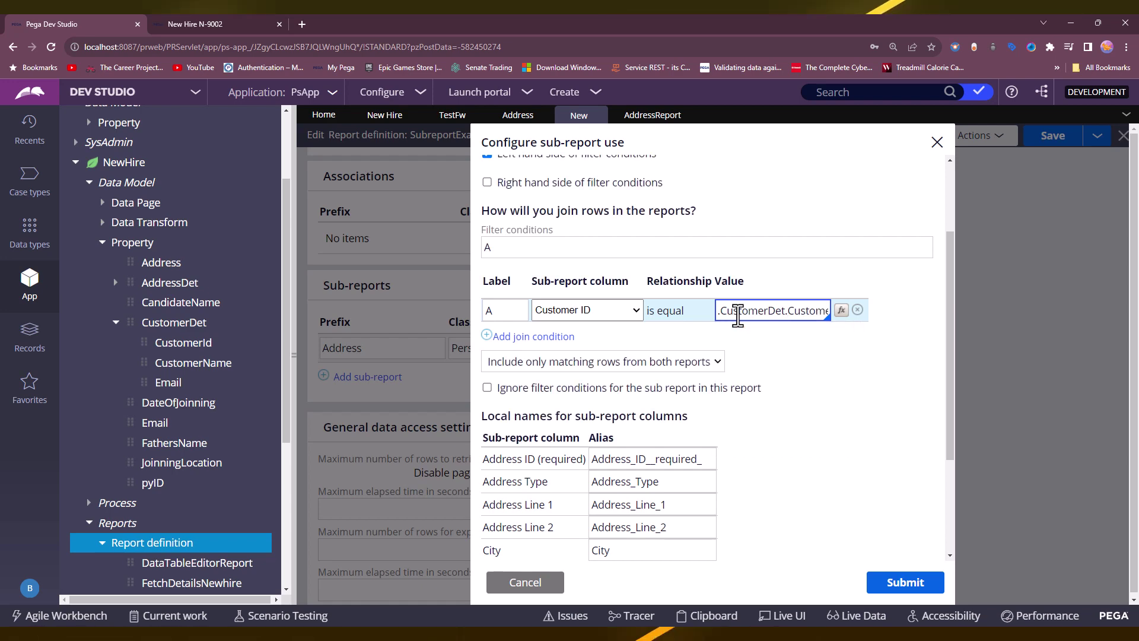
Choose 'Include only matching rows from both reports' as the join type and submit.
scroll(766, 351, up, 3)
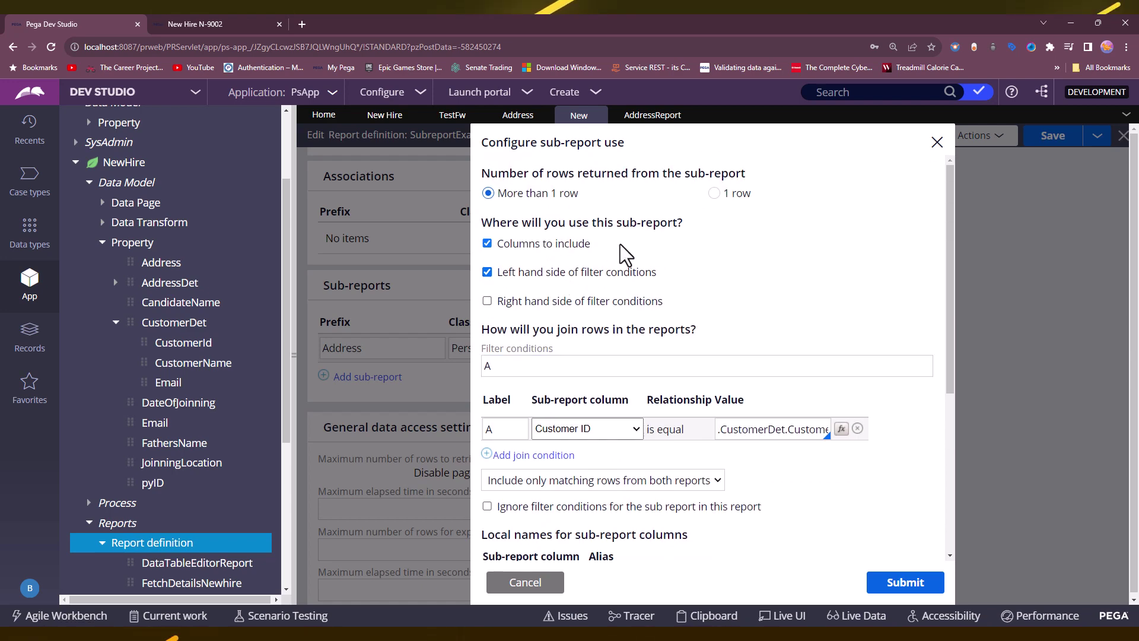
scroll(649, 296, down, 3)
scroll(649, 297, down, 2)
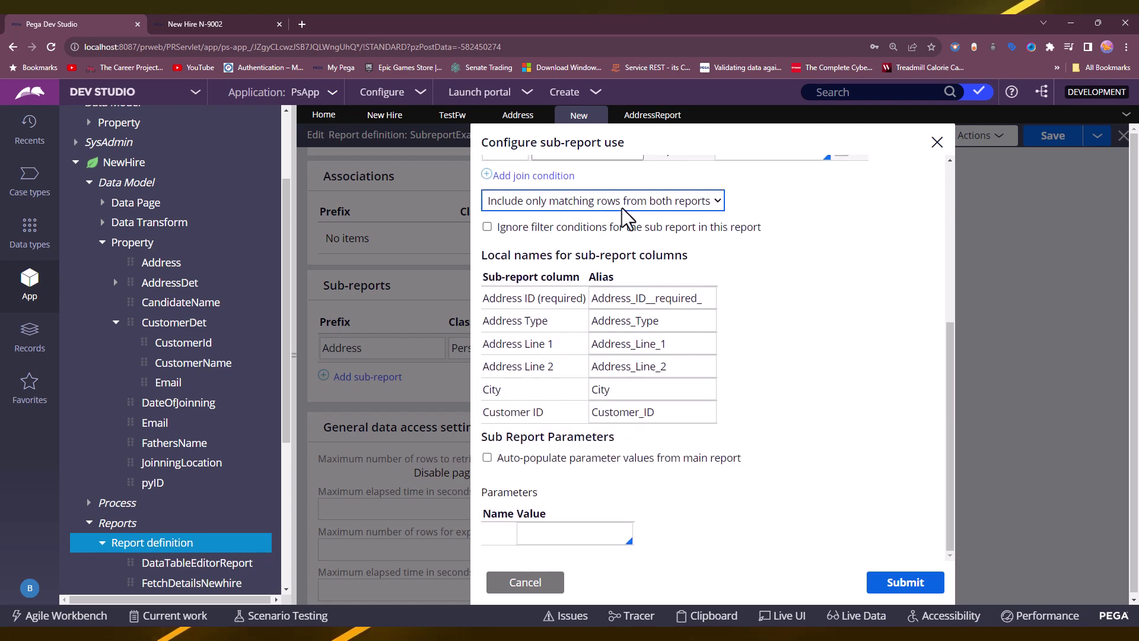
scroll(611, 206, up, 1)
click(596, 259)
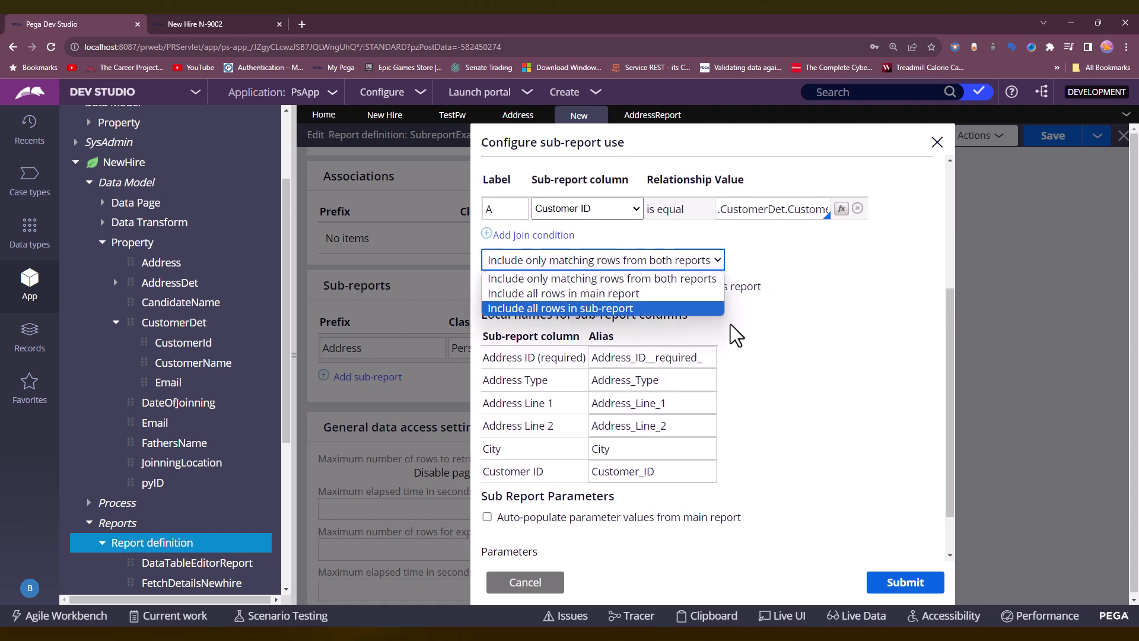
click(696, 280)
click(905, 582)
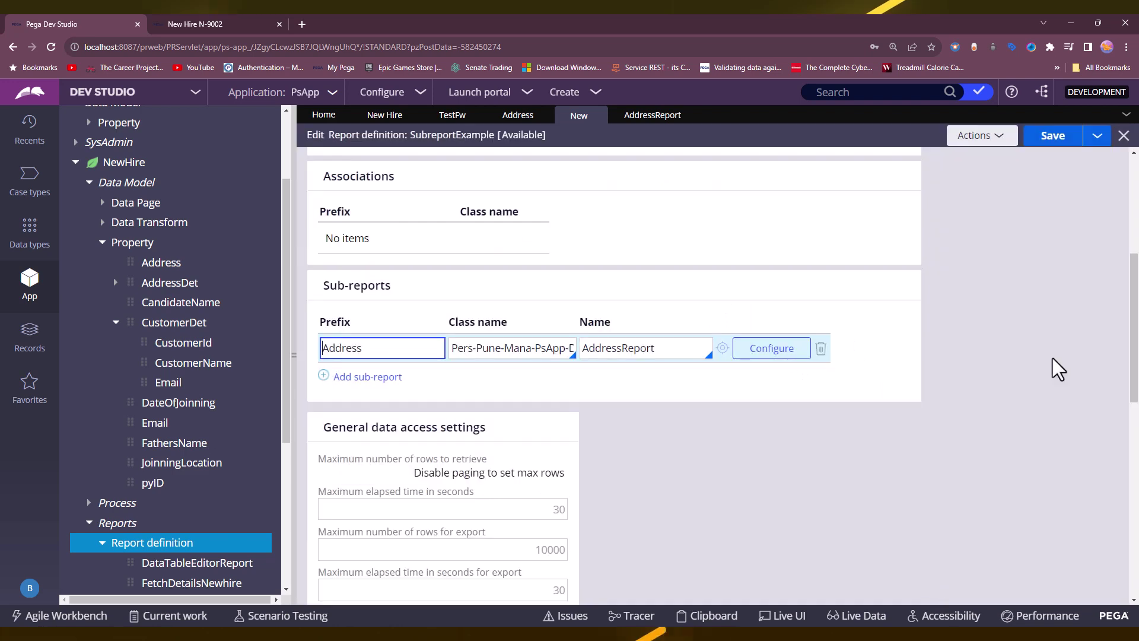
Save SubreportExample, run it, and review the eight customer records starting with case N-9002.
click(1054, 138)
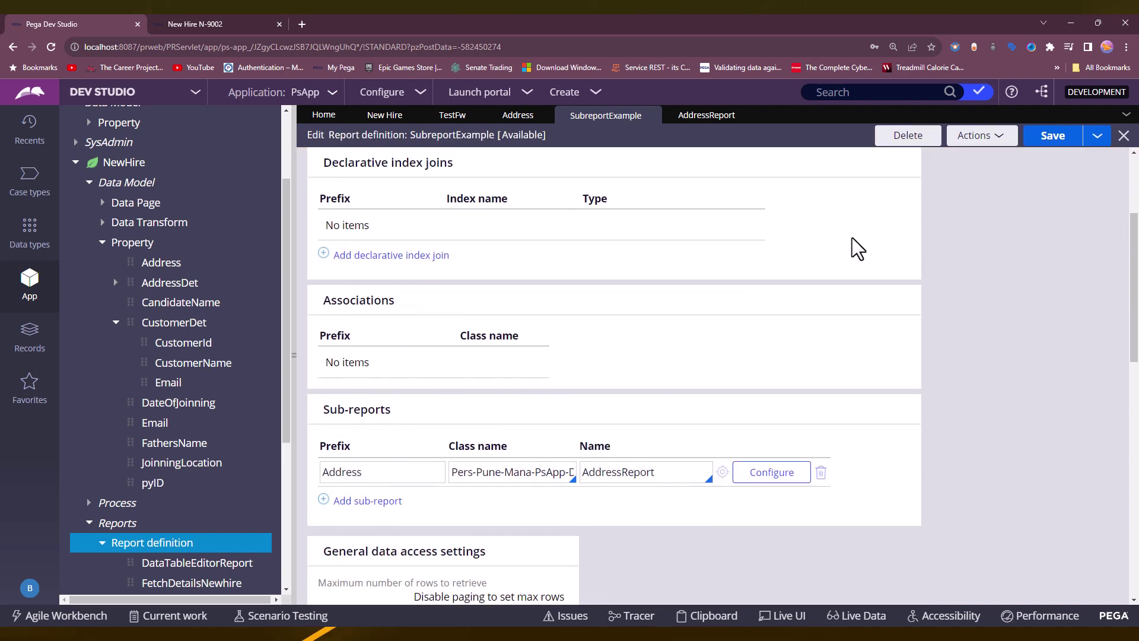
click(991, 156)
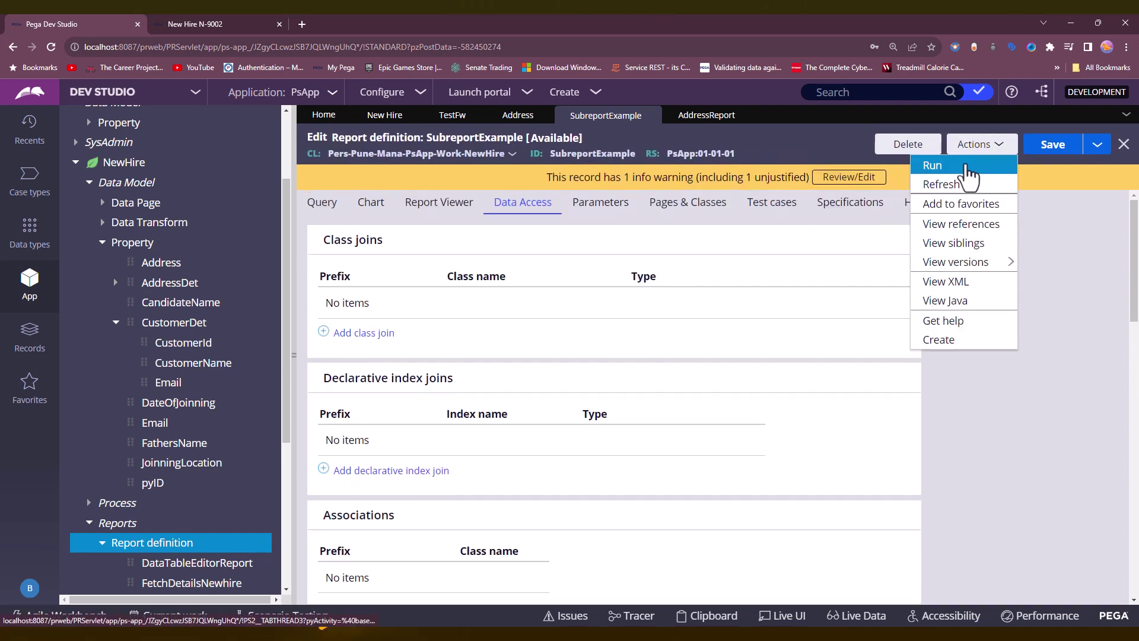
click(966, 166)
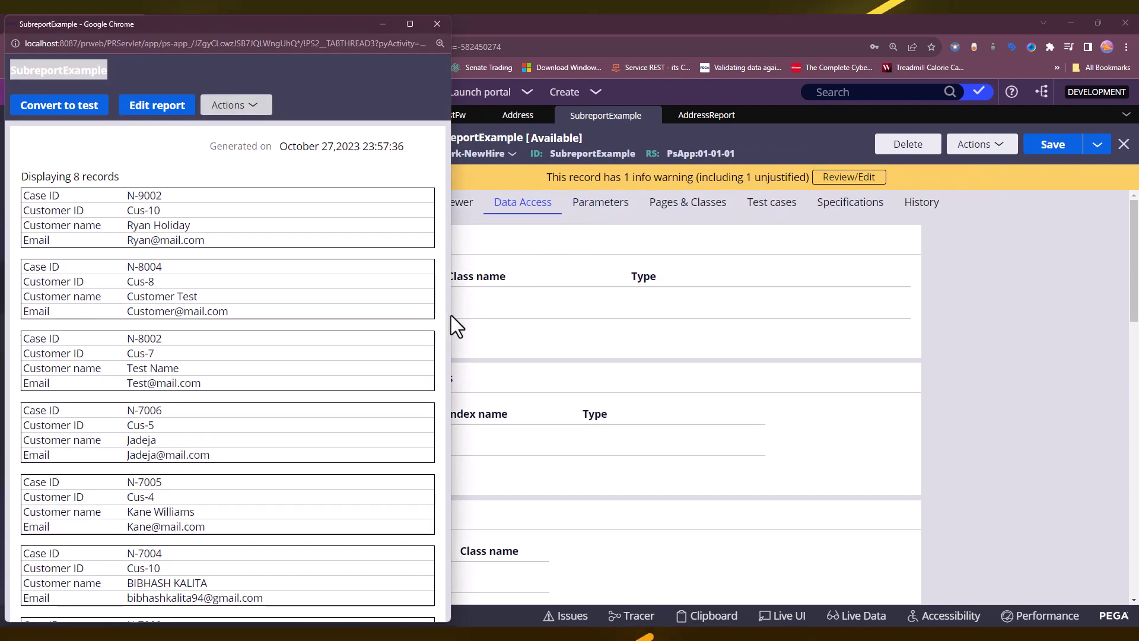
drag(451, 315, 1080, 302)
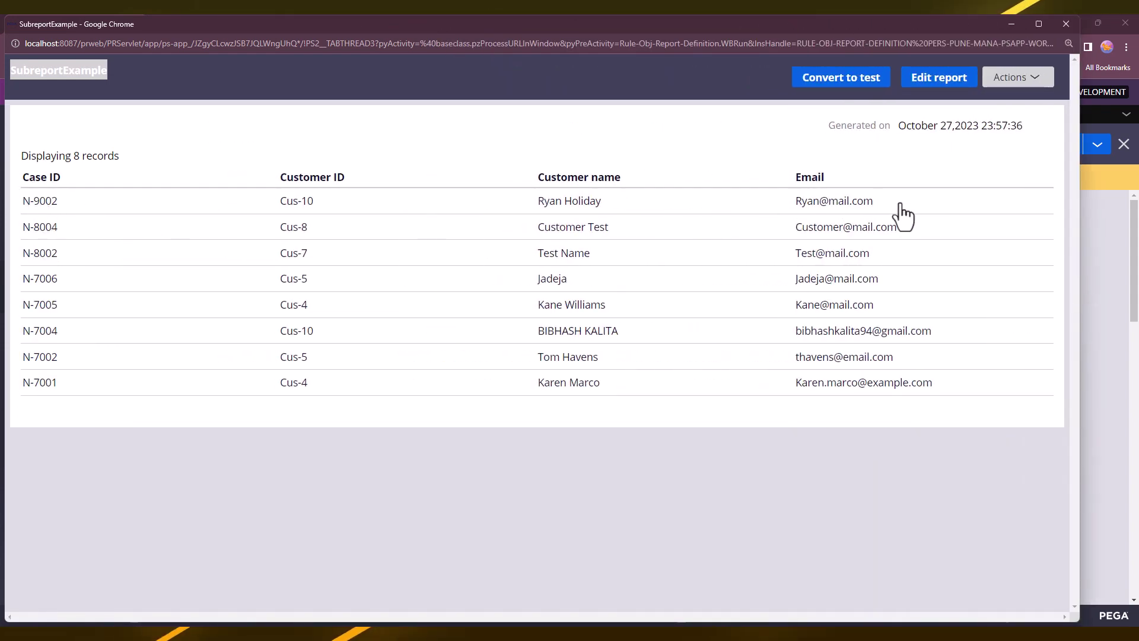
drag(901, 203, 24, 207)
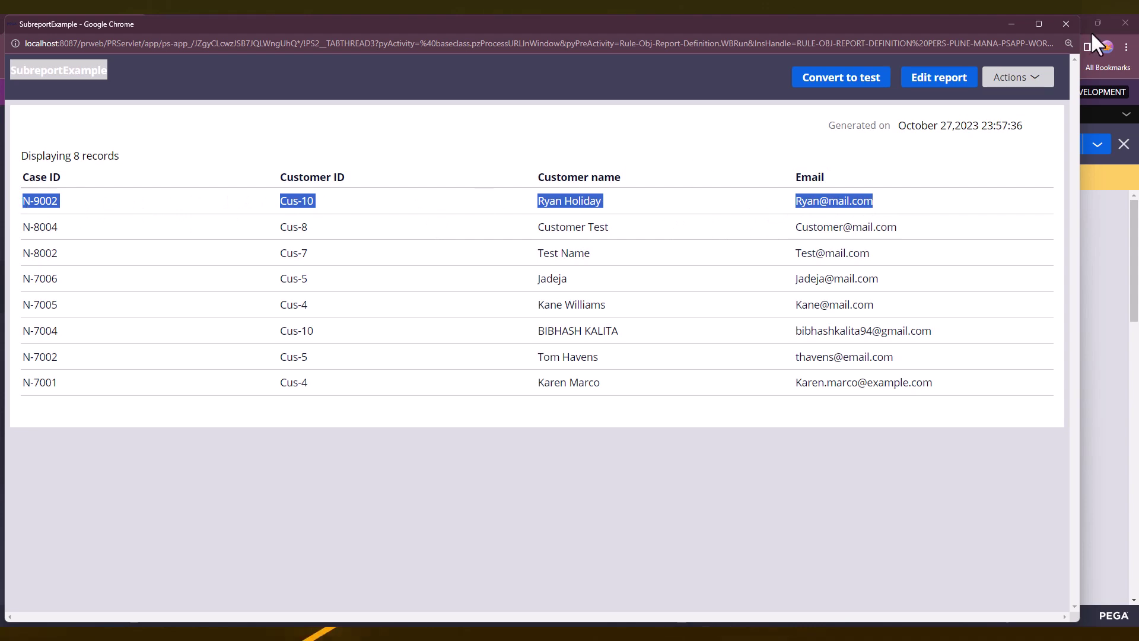
click(1066, 24)
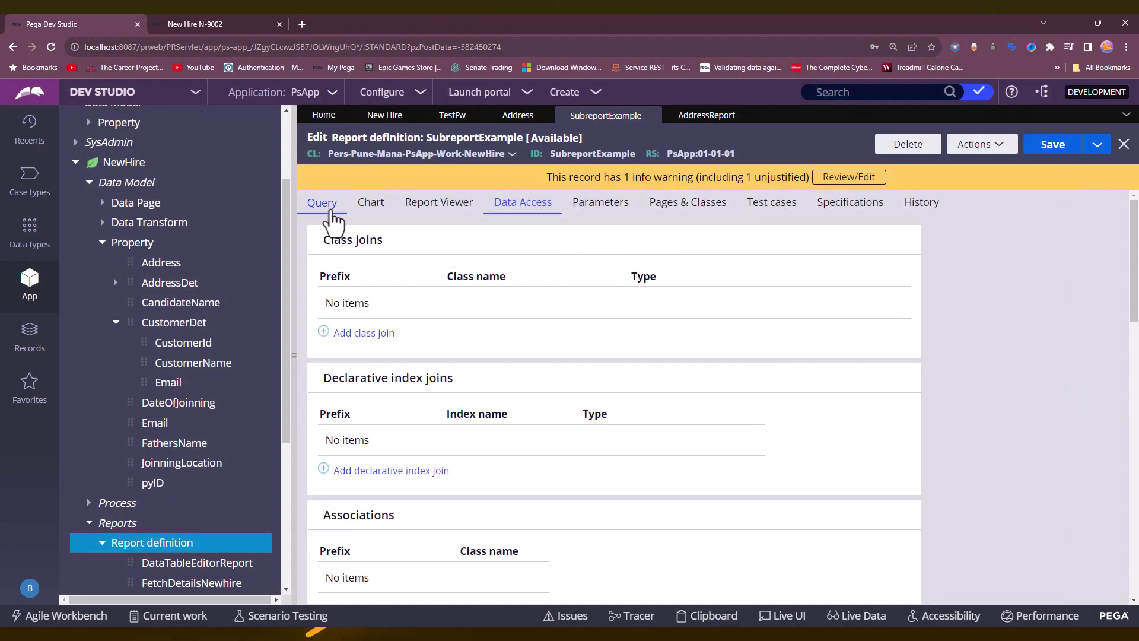
Add a fifth column sourced from Address.Address_ID__required_.
click(332, 205)
click(359, 428)
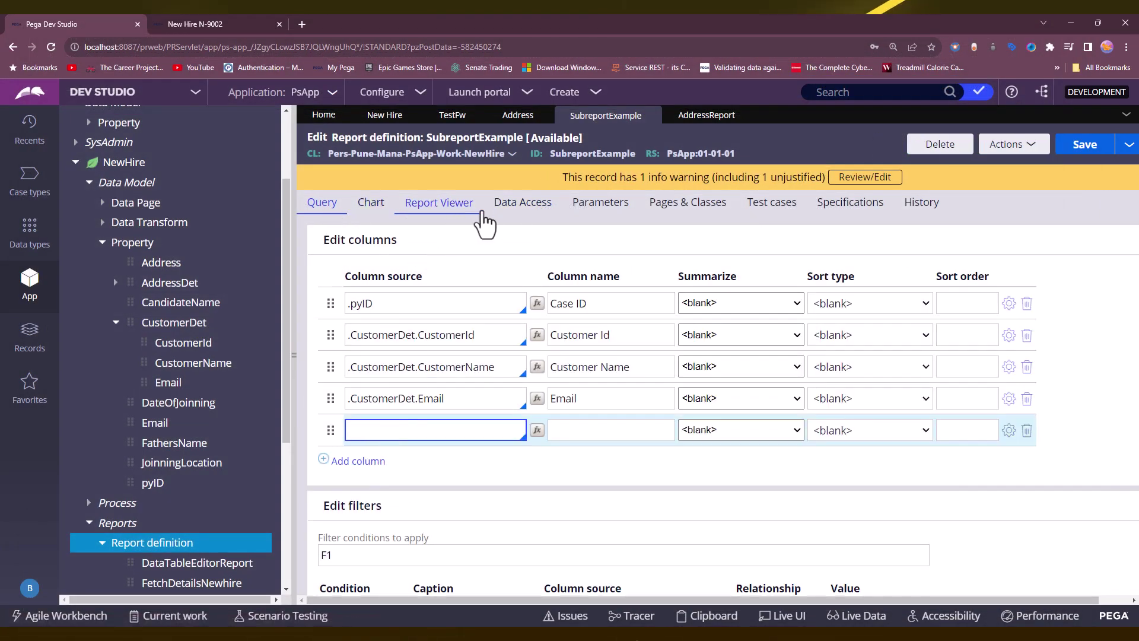
click(510, 202)
scroll(398, 451, down, 5)
double_click(355, 347)
key(ctrl+c)
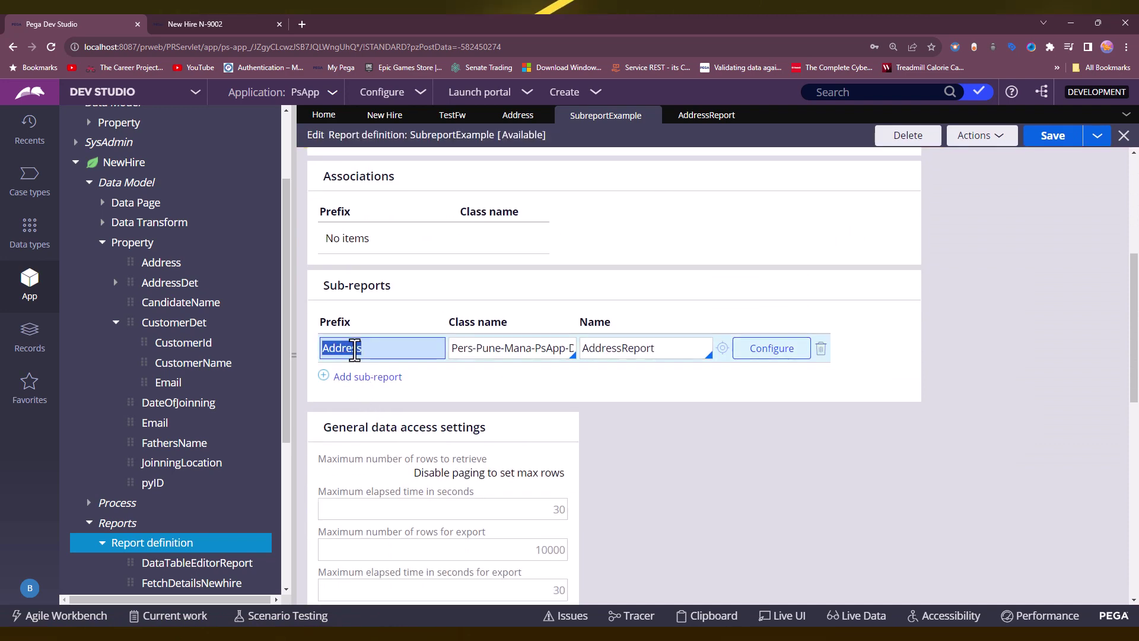
scroll(415, 303, up, 5)
click(323, 202)
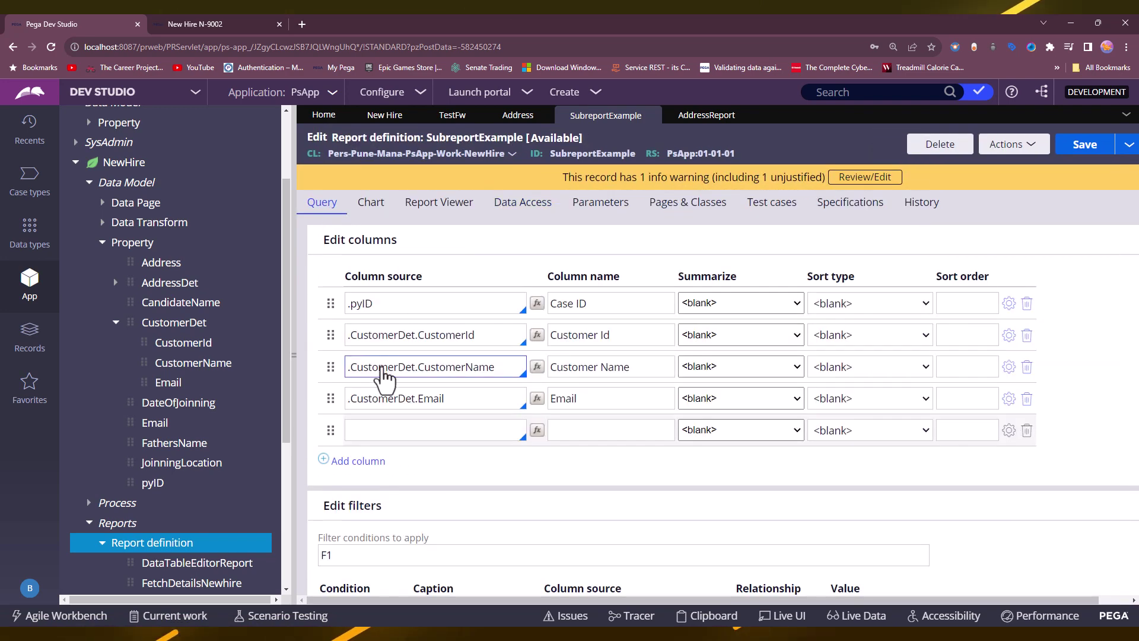
click(376, 430)
key(ctrl+v)
click(359, 461)
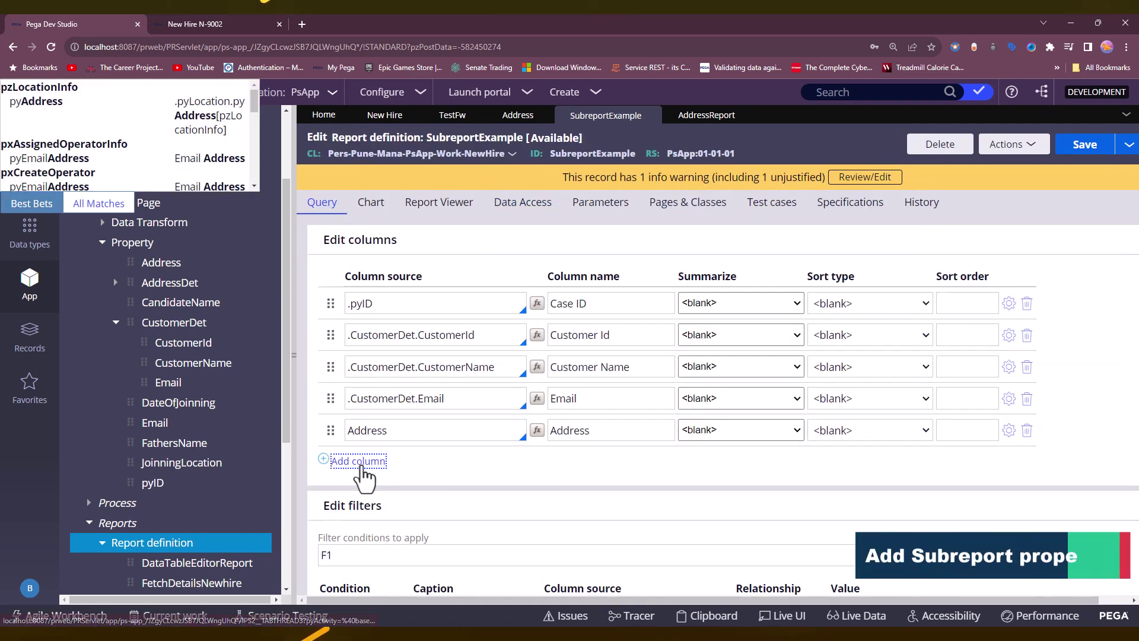
click(437, 438)
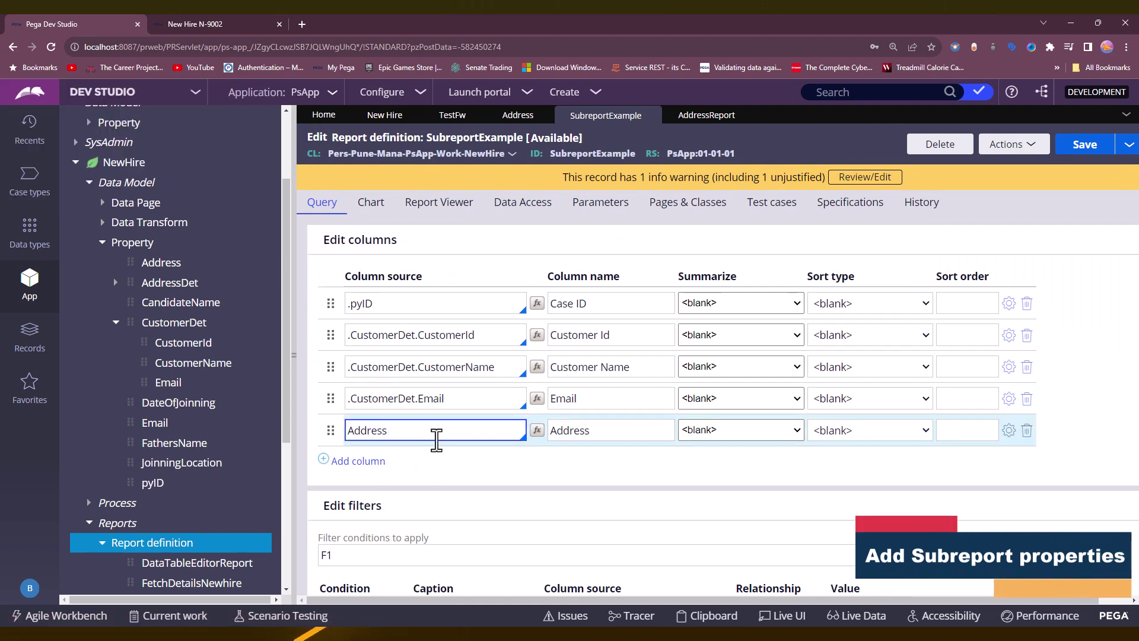
click(384, 460)
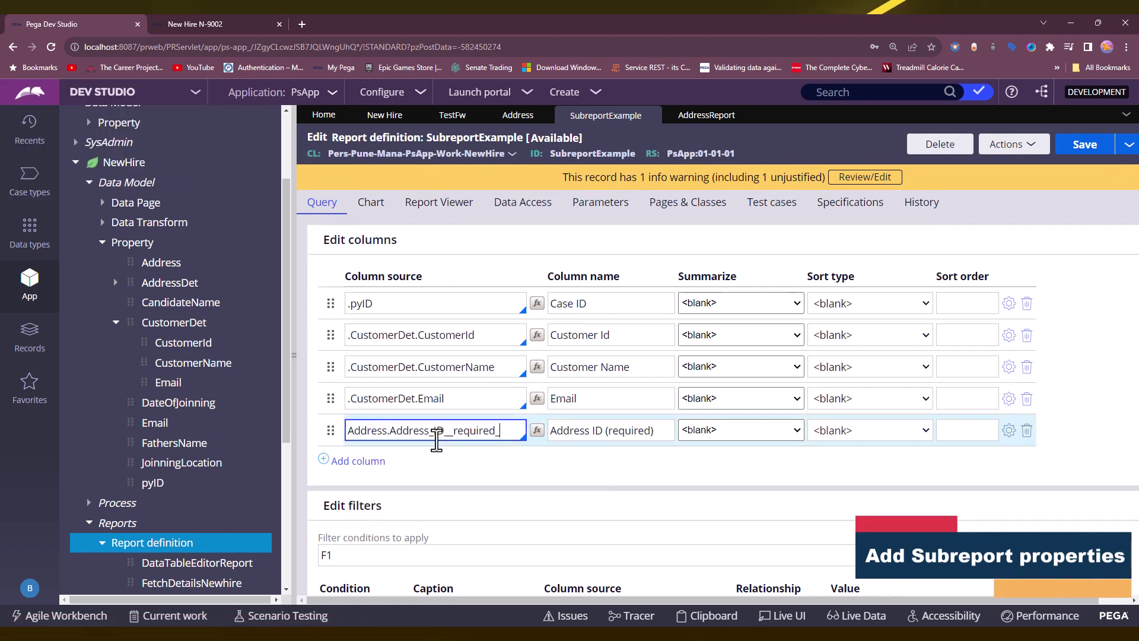
Add Address.Address_Type and Address.Address_Line_1 as the sixth and seventh columns.
click(369, 462)
text(Address)
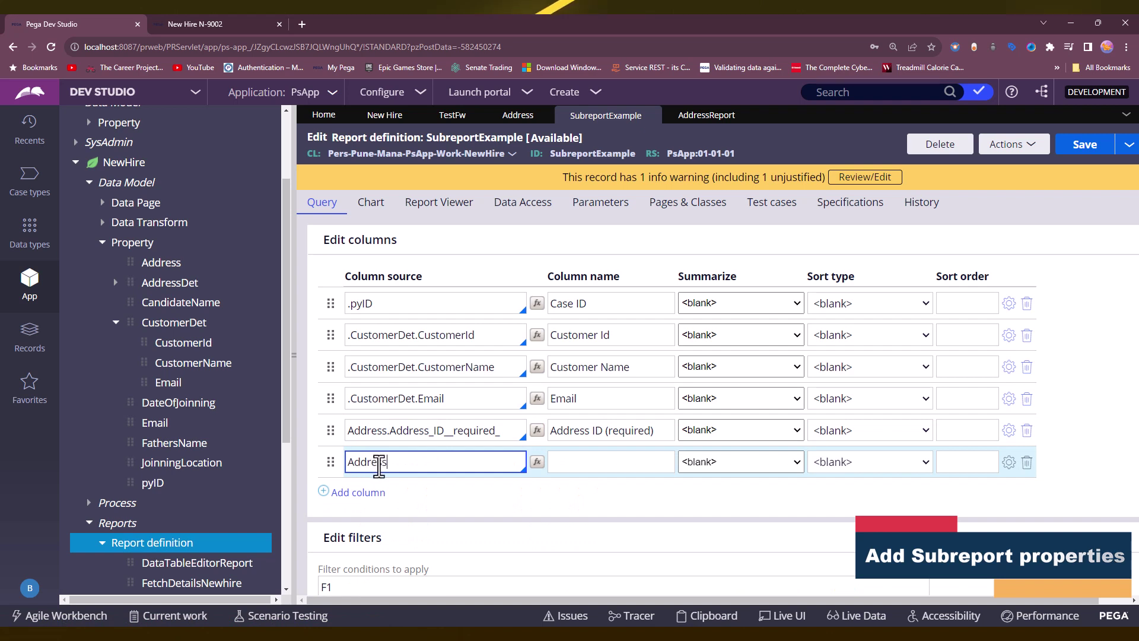
text(.)
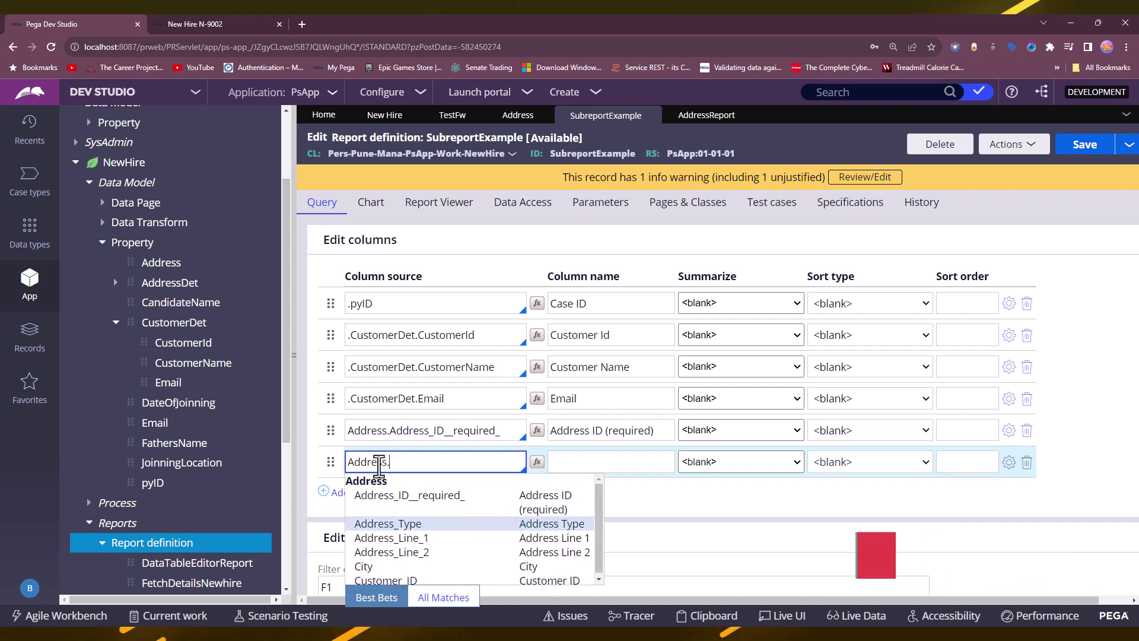
key(Return)
click(387, 493)
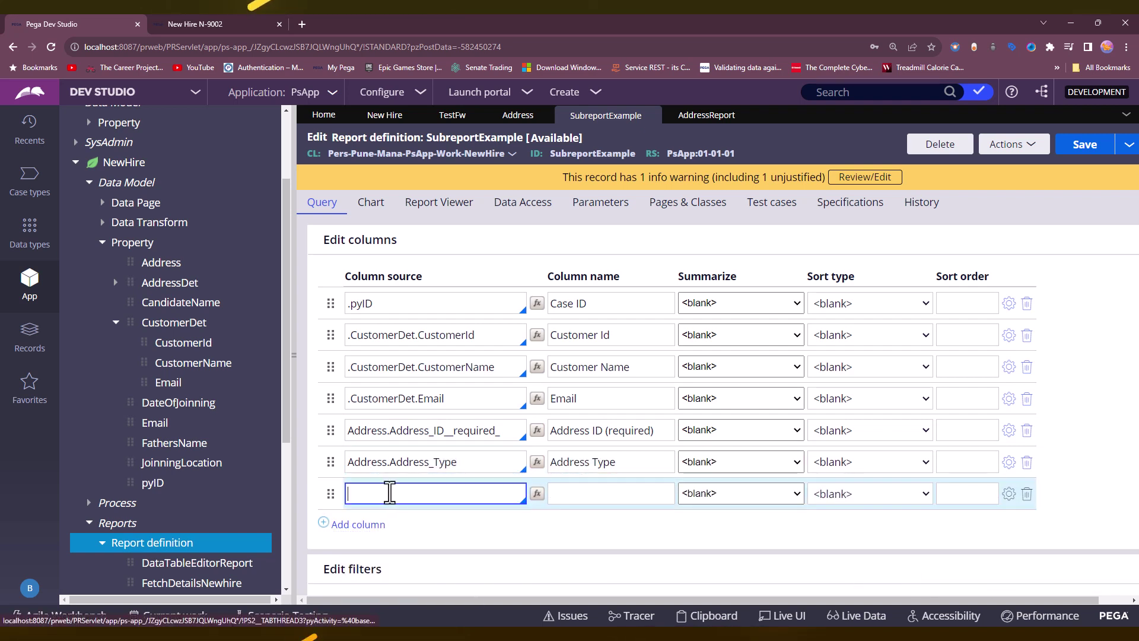
text(Address.)
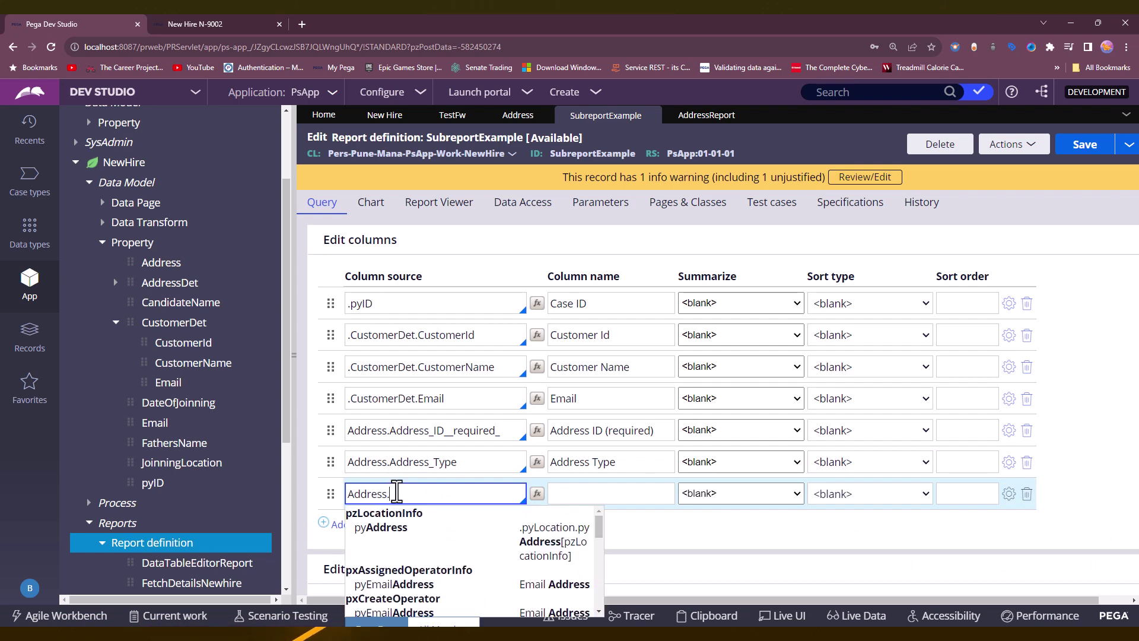
key(Down)
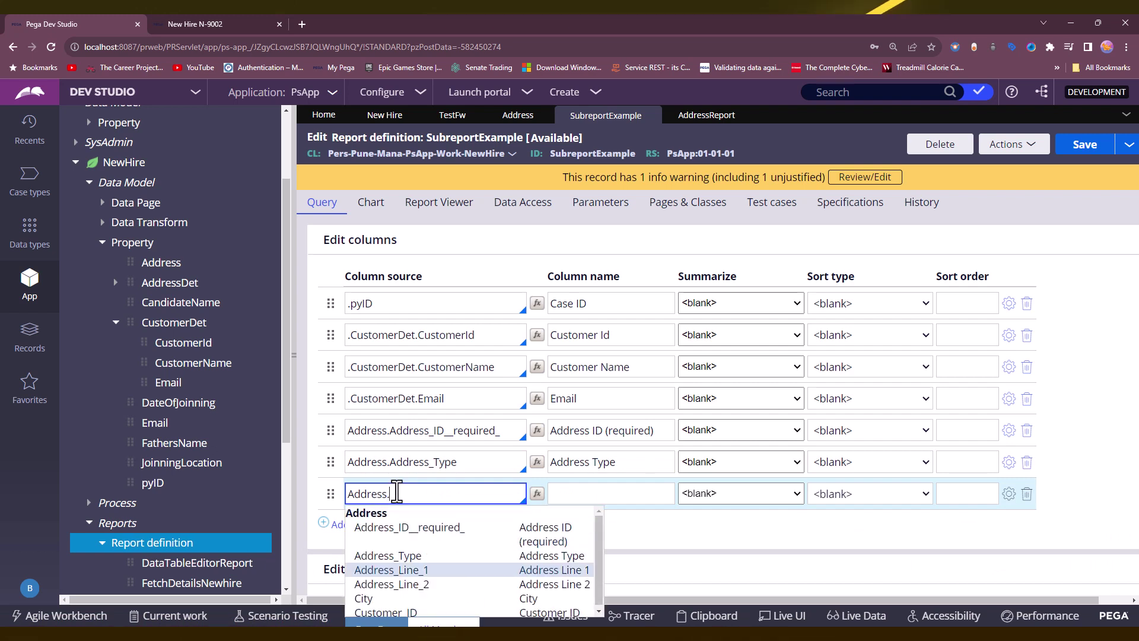
key(Return)
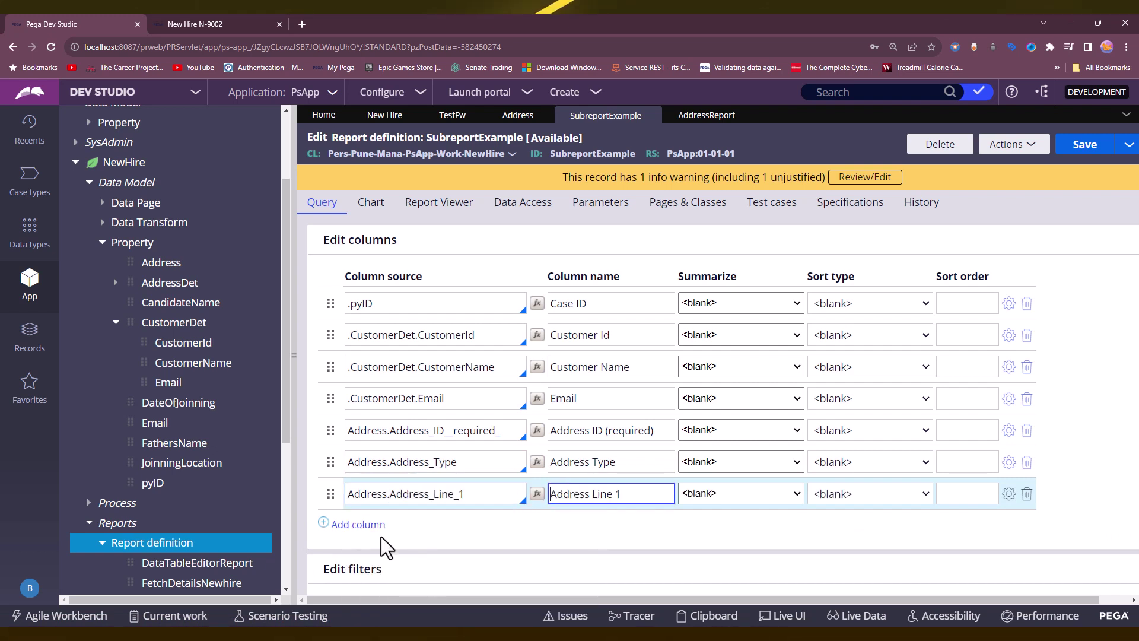
Add Address.Address_Line_2 and Address.City as the eighth and ninth columns, then save.
click(377, 527)
text(Address)
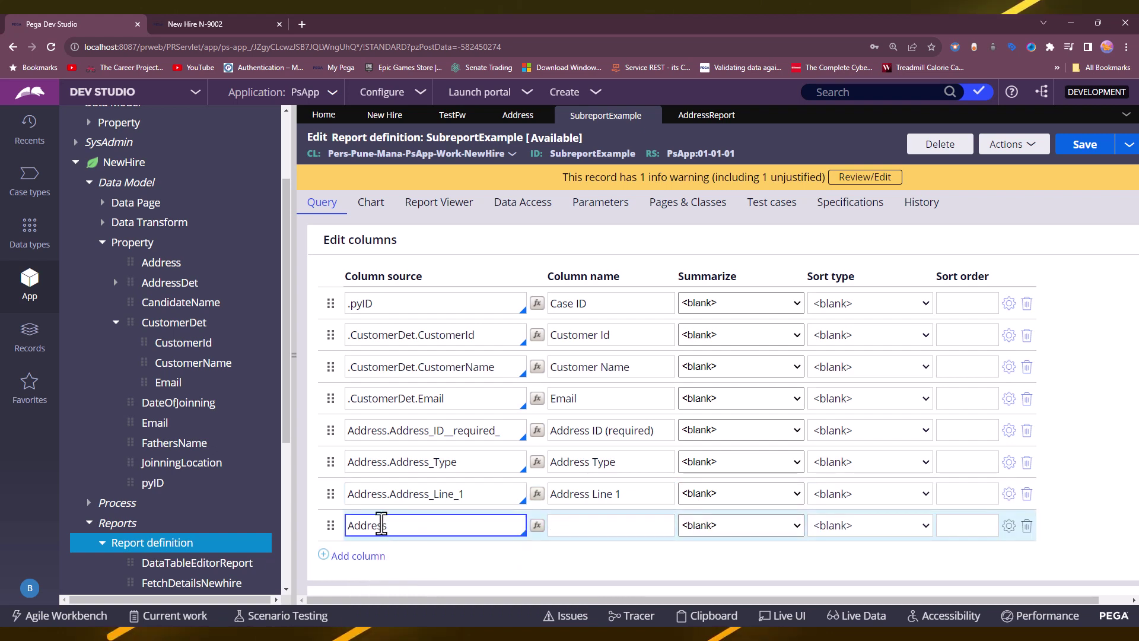
text(.)
key(Down)
key(Down)
key(Down)
key(Down)
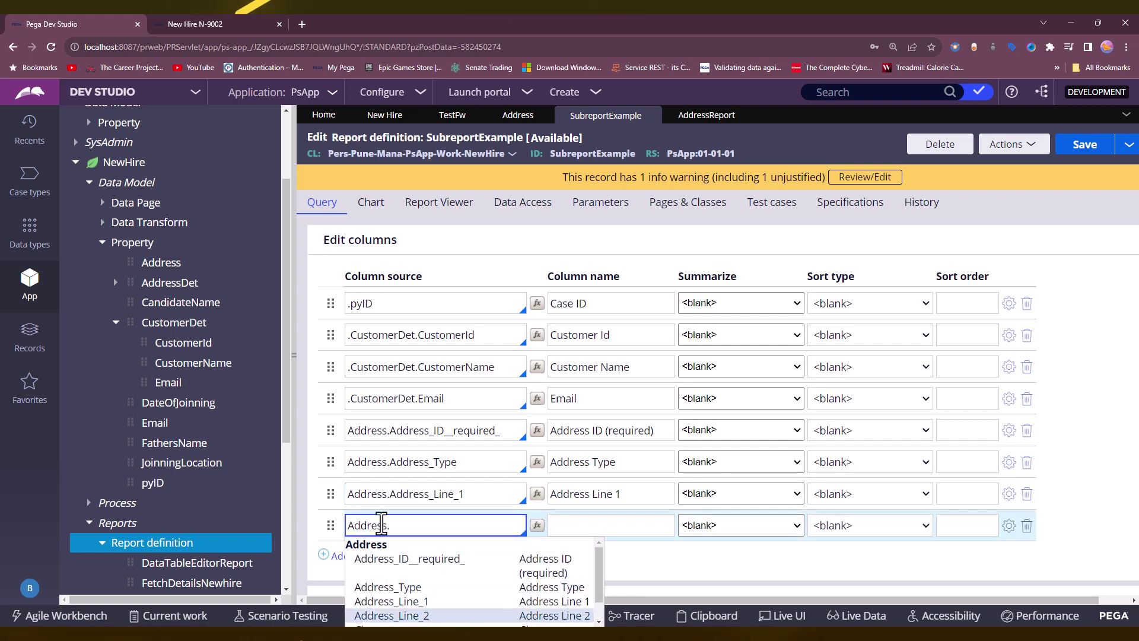
key(Return)
click(363, 554)
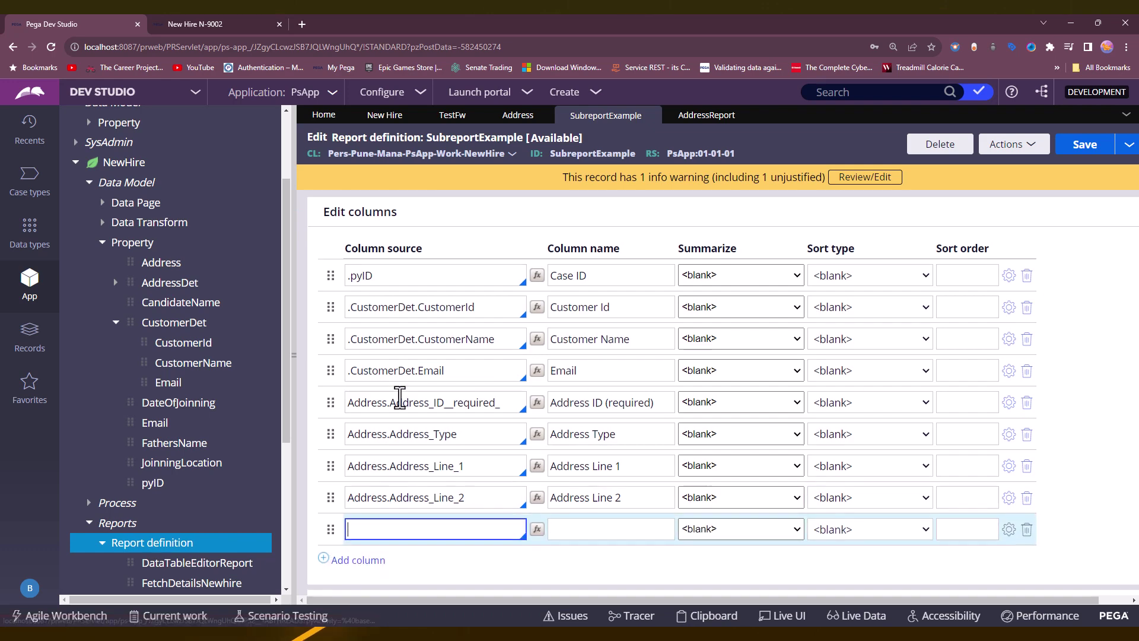
scroll(380, 415, down, 3)
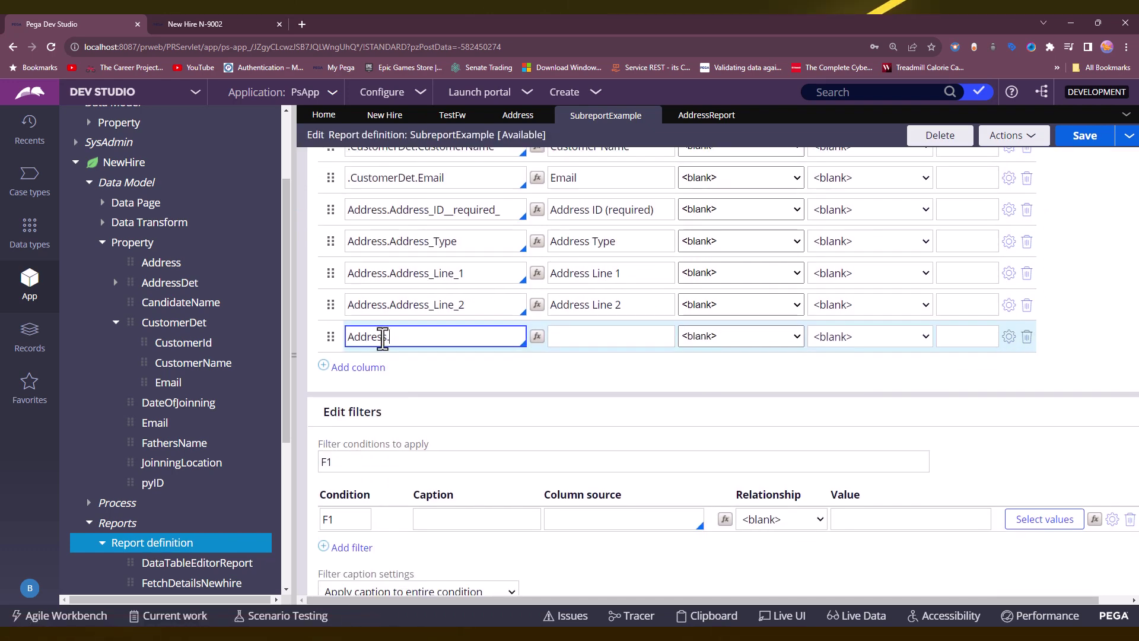
text(Address.)
key(Down)
key(Down)
key(Down)
key(Down)
key(Down)
key(Down)
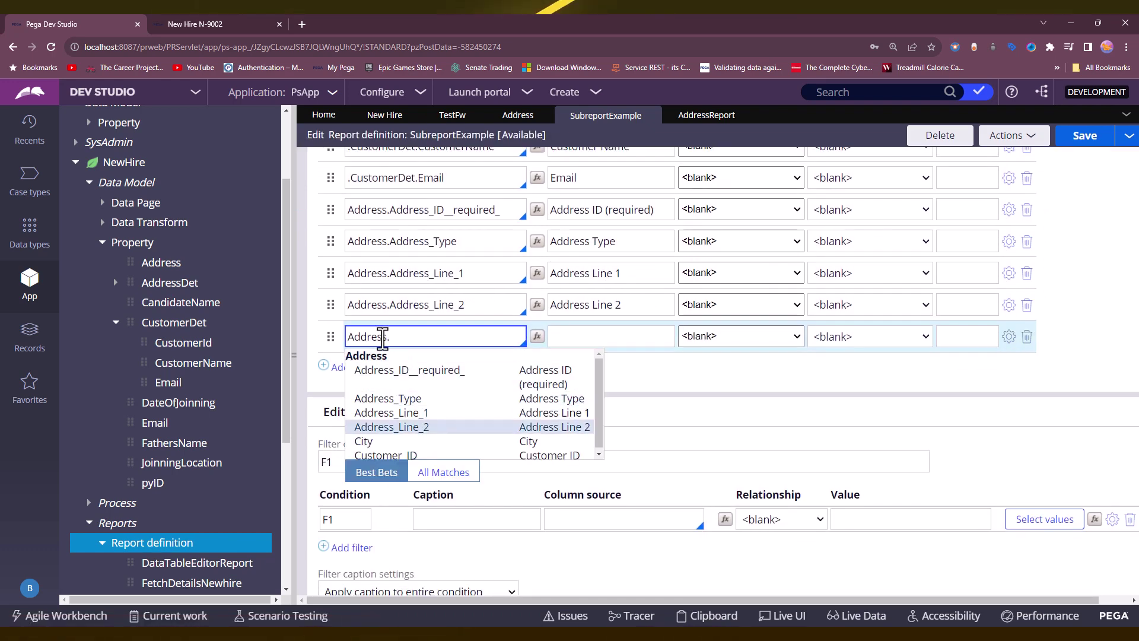
key(Up)
key(Return)
key(Tab)
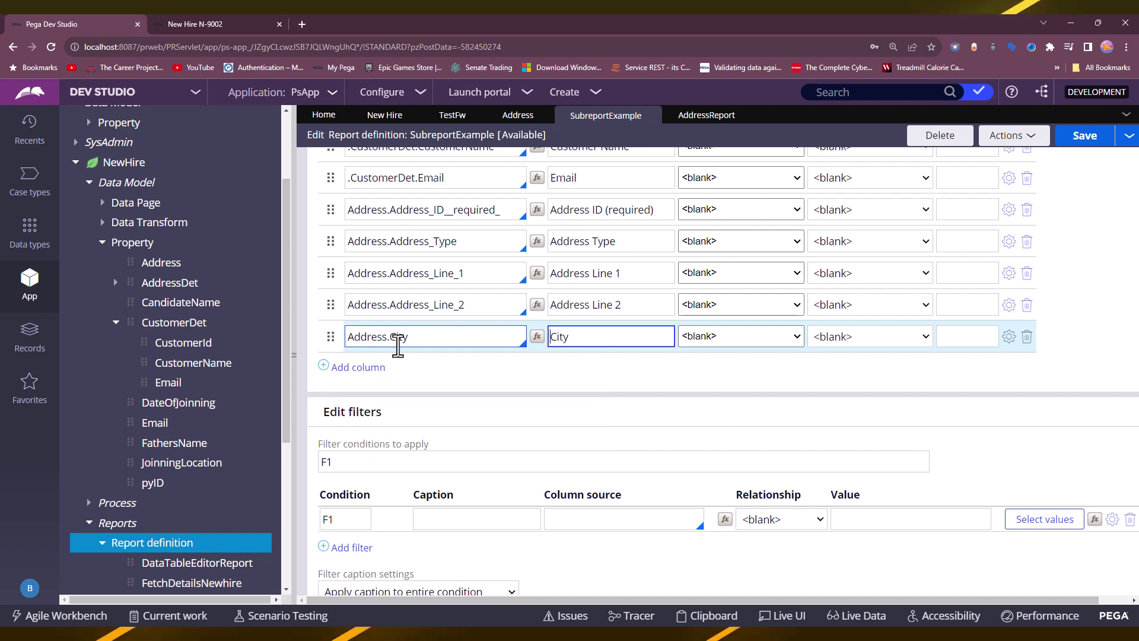
click(1097, 150)
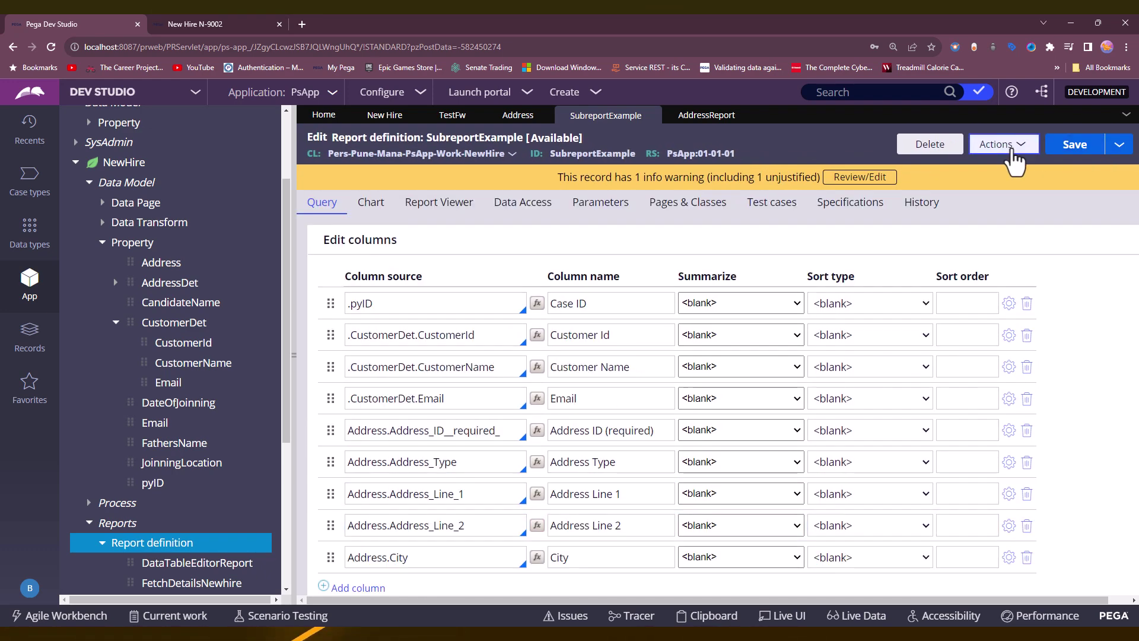
Run the report with the new address columns and review the widened results table.
click(1014, 153)
click(1003, 163)
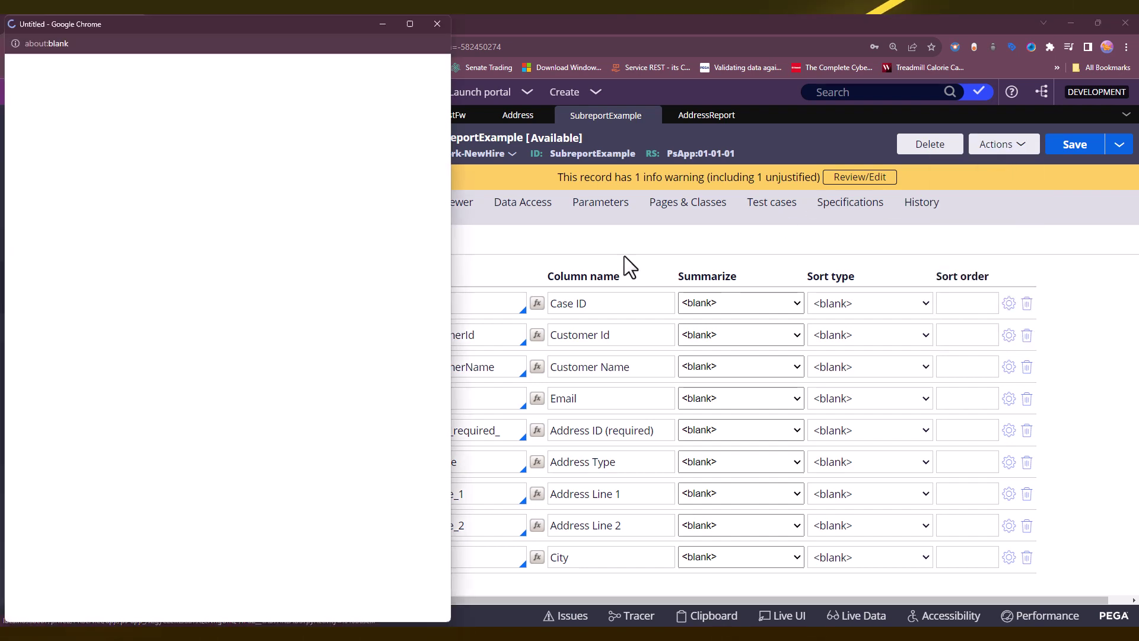
drag(452, 323, 1086, 322)
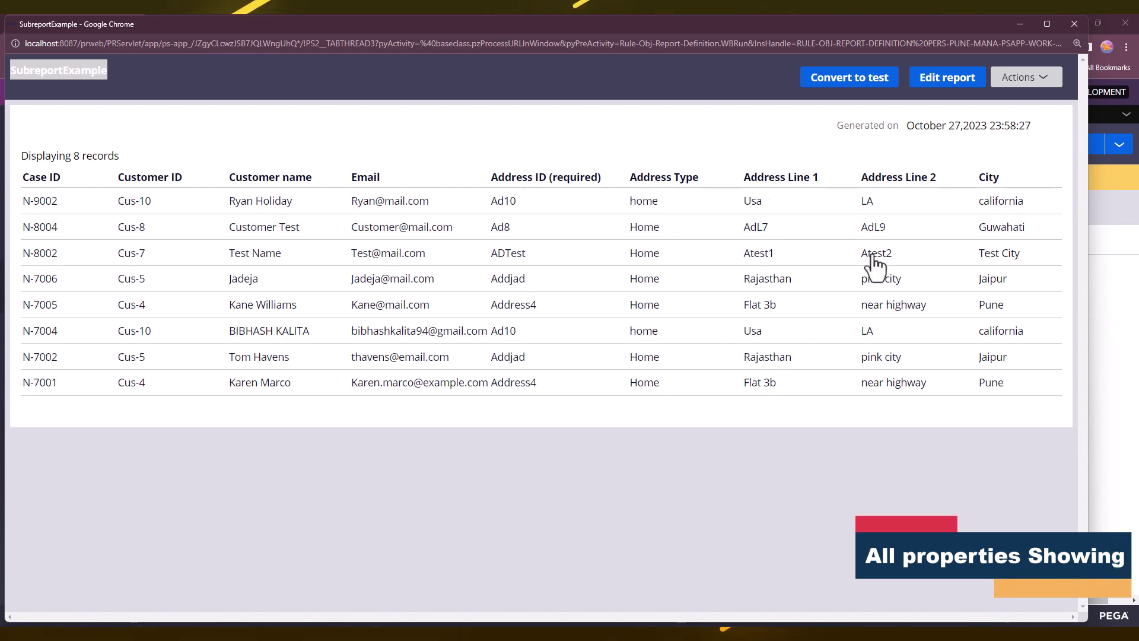
click(1074, 24)
scroll(493, 261, down, 5)
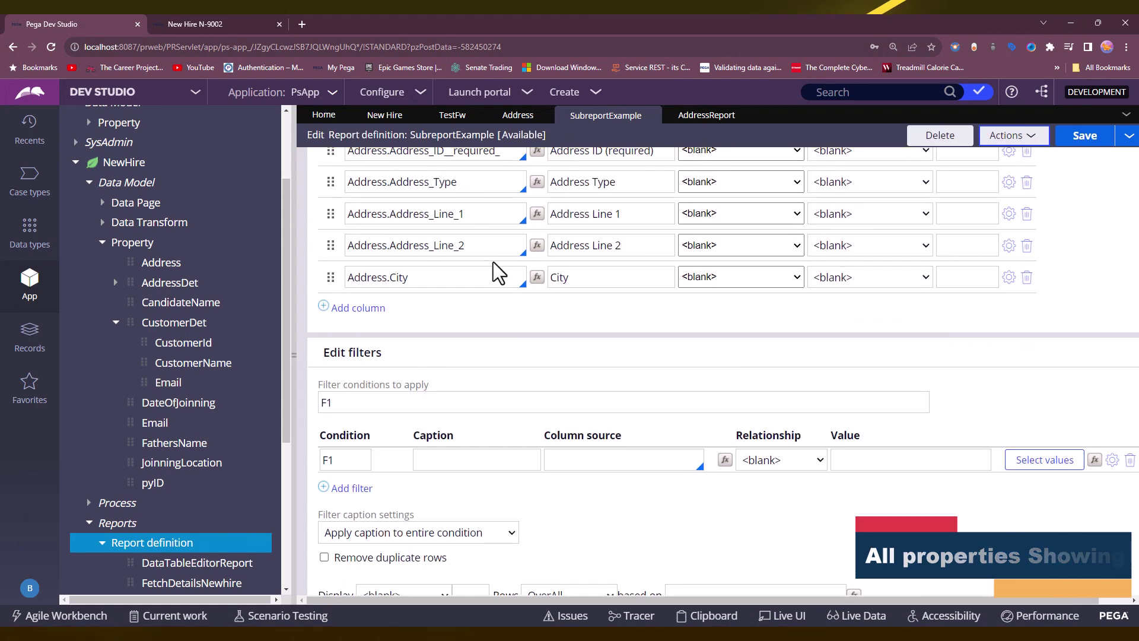
scroll(494, 262, up, 5)
Rerun the report from Data Access, confirm 8 records, and open the Address sub-report configuration.
click(440, 203)
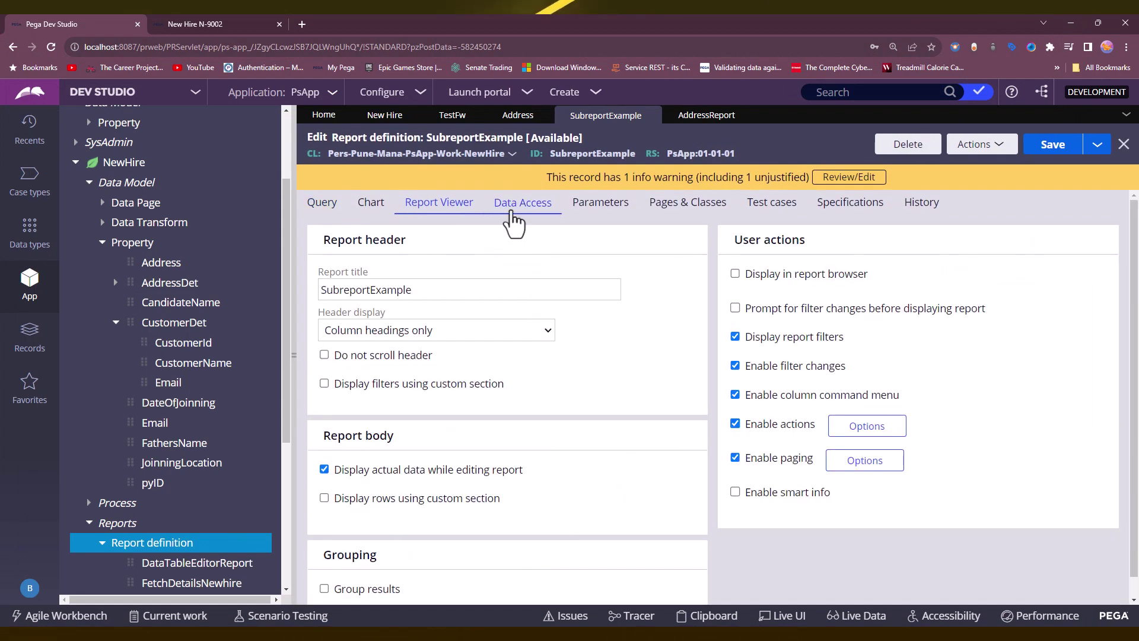
click(522, 203)
scroll(503, 285, down, 5)
scroll(469, 374, down, 1)
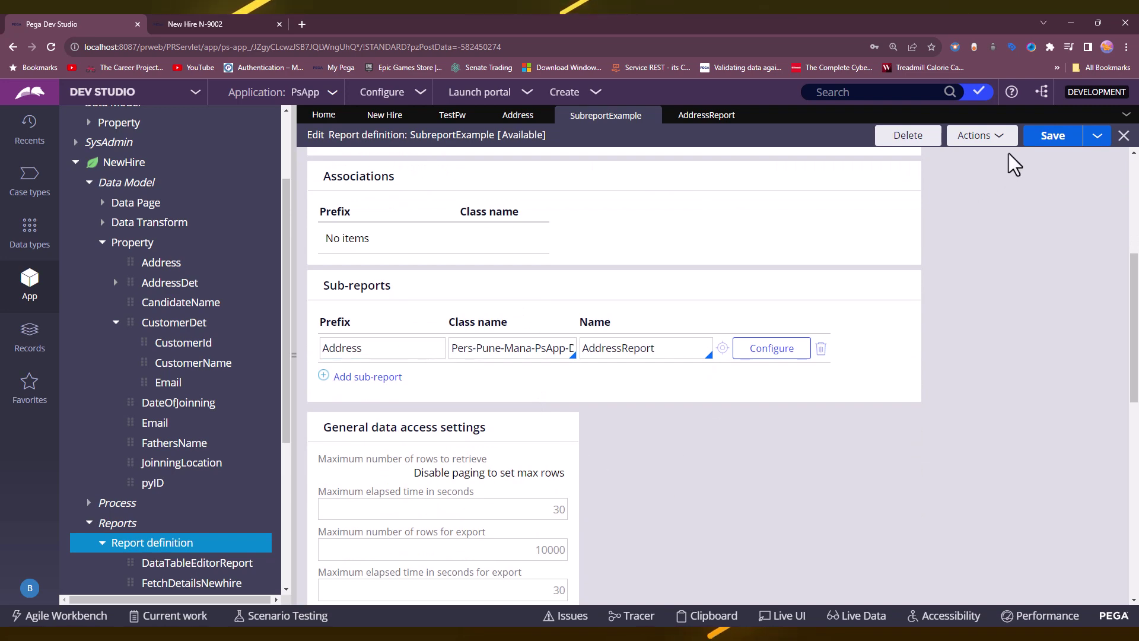
click(1002, 138)
click(923, 153)
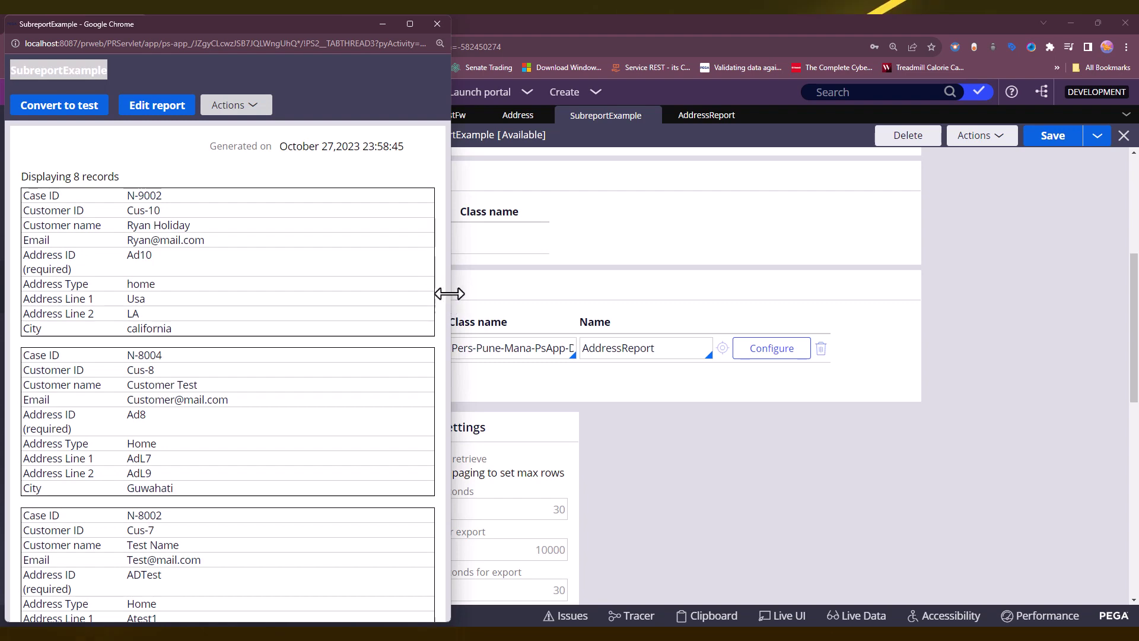
drag(450, 294, 1120, 290)
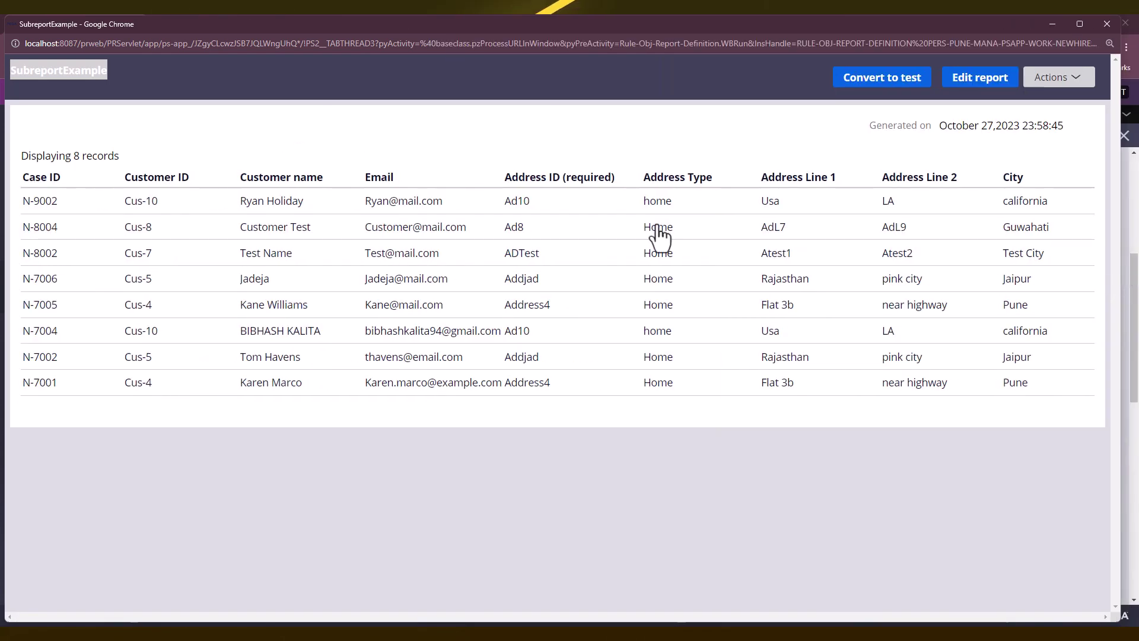
drag(16, 156, 211, 162)
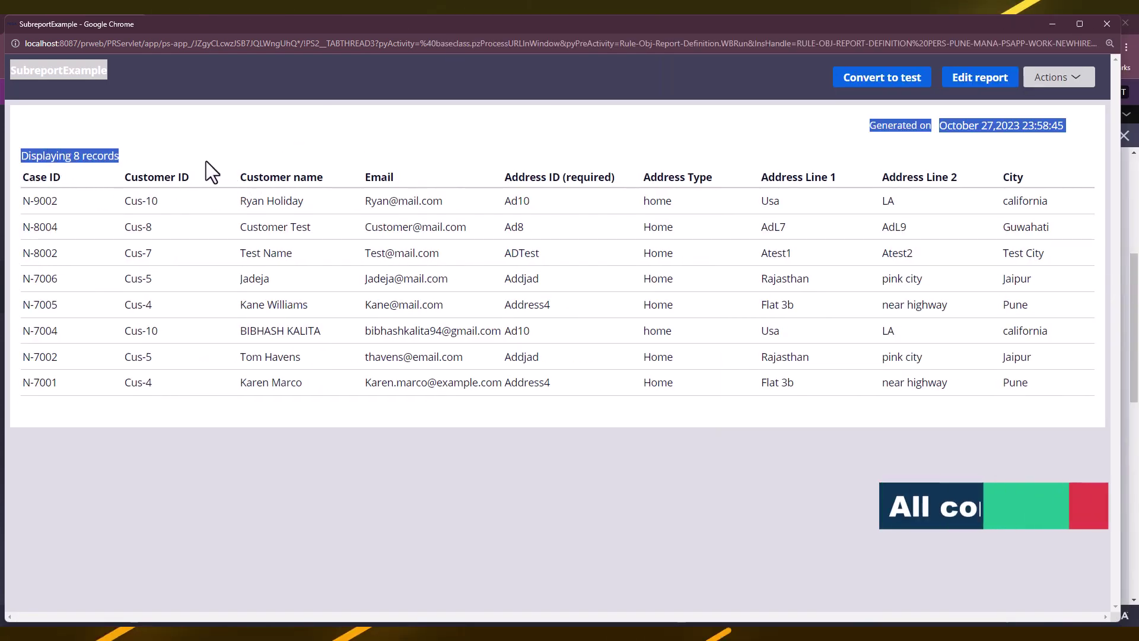
drag(122, 159, 27, 155)
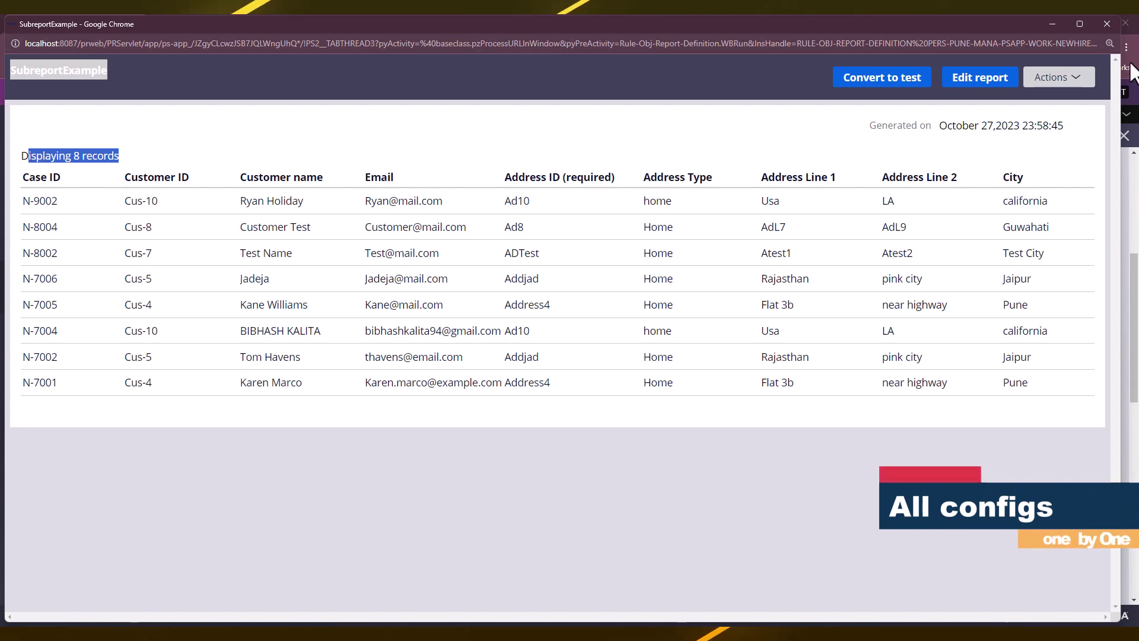
click(1107, 24)
click(771, 348)
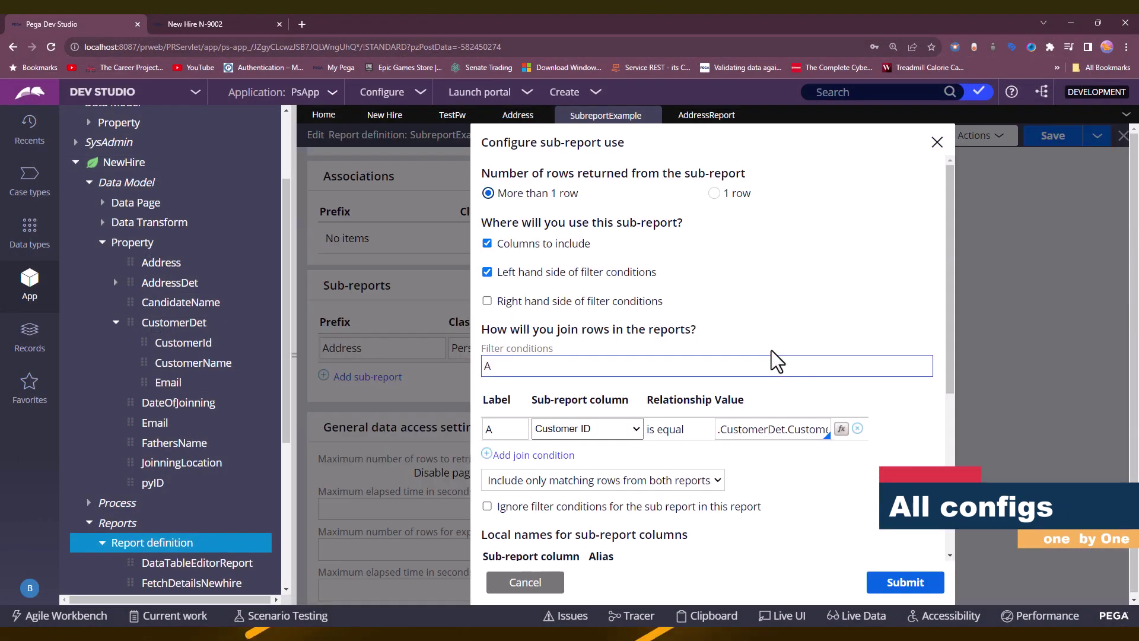
Set the AddressReport join to 'Include all rows in main report', submit, and save the definition.
scroll(679, 305, down, 1)
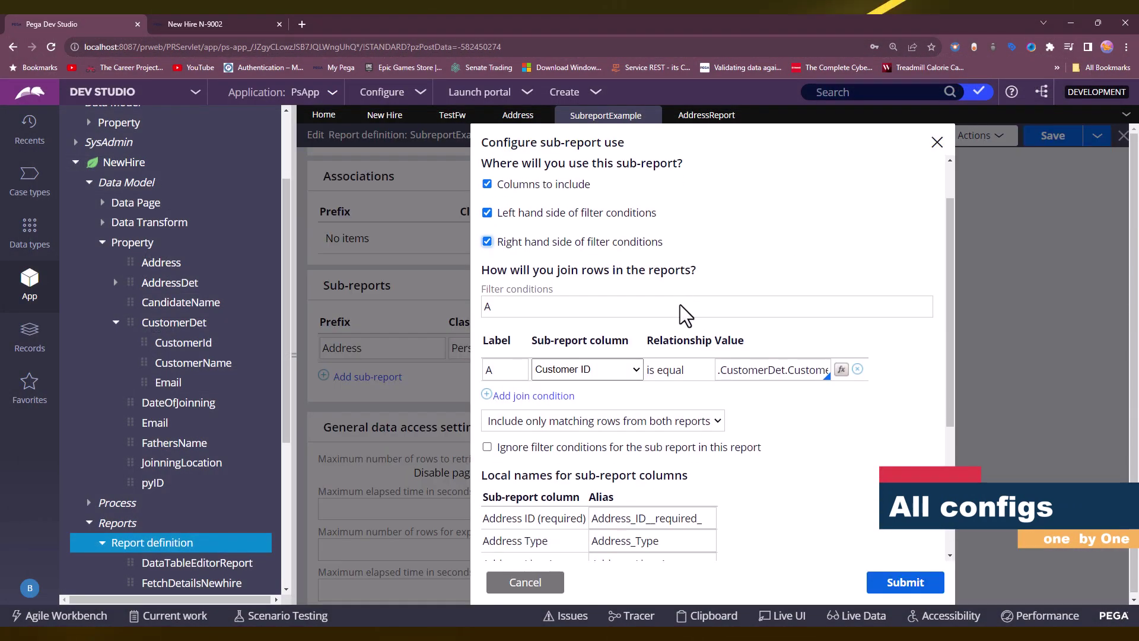
click(550, 212)
click(522, 214)
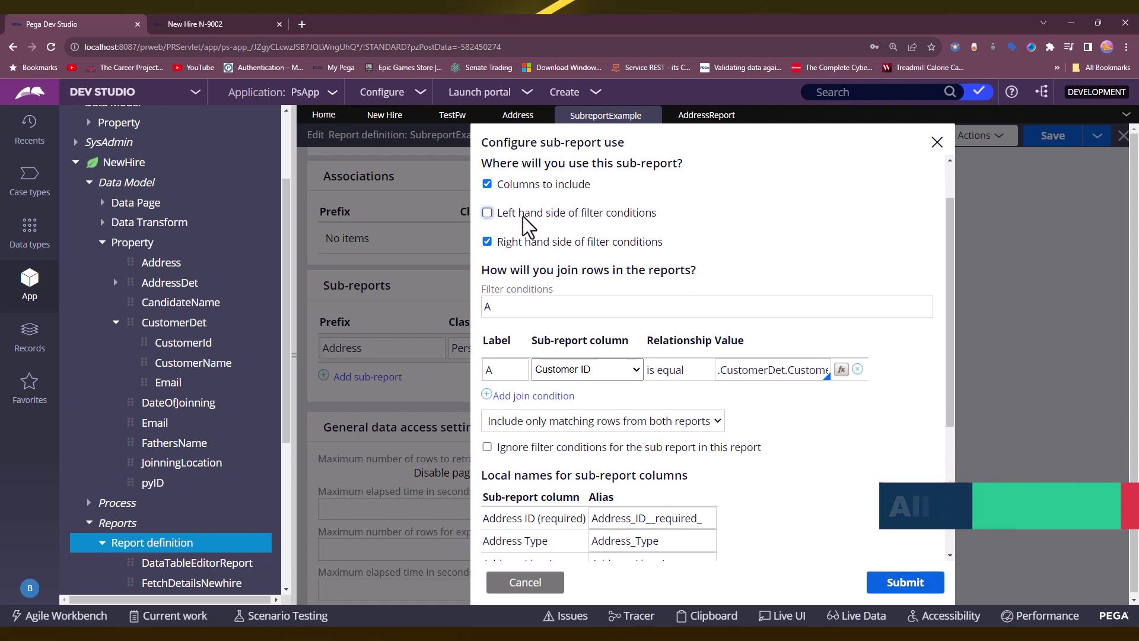
click(521, 241)
scroll(617, 347, down, 1)
click(613, 361)
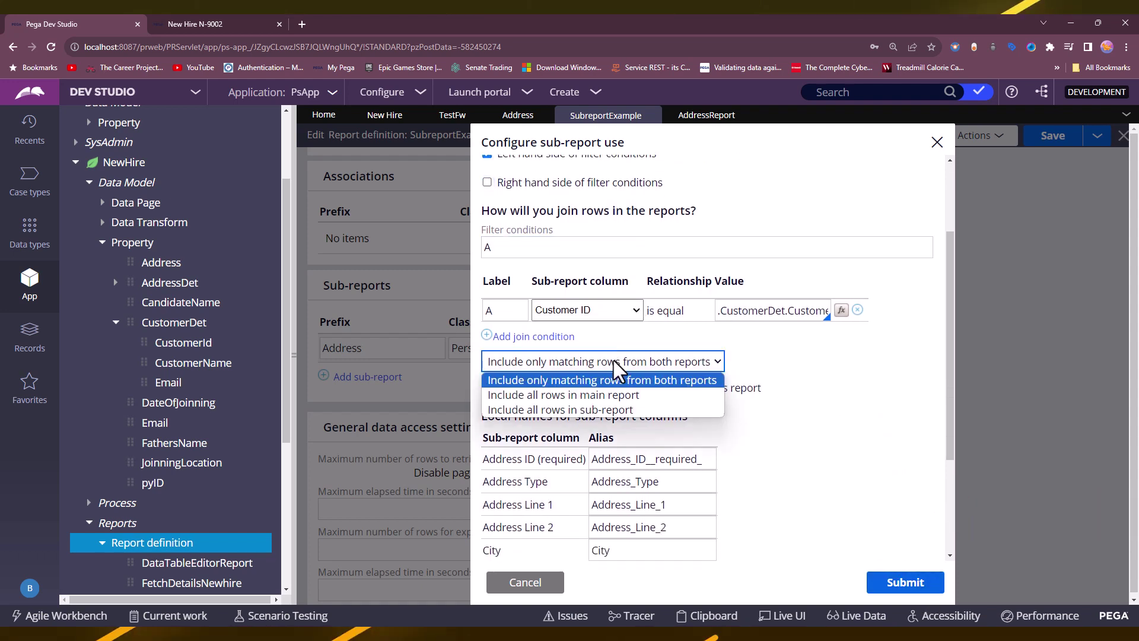
click(592, 394)
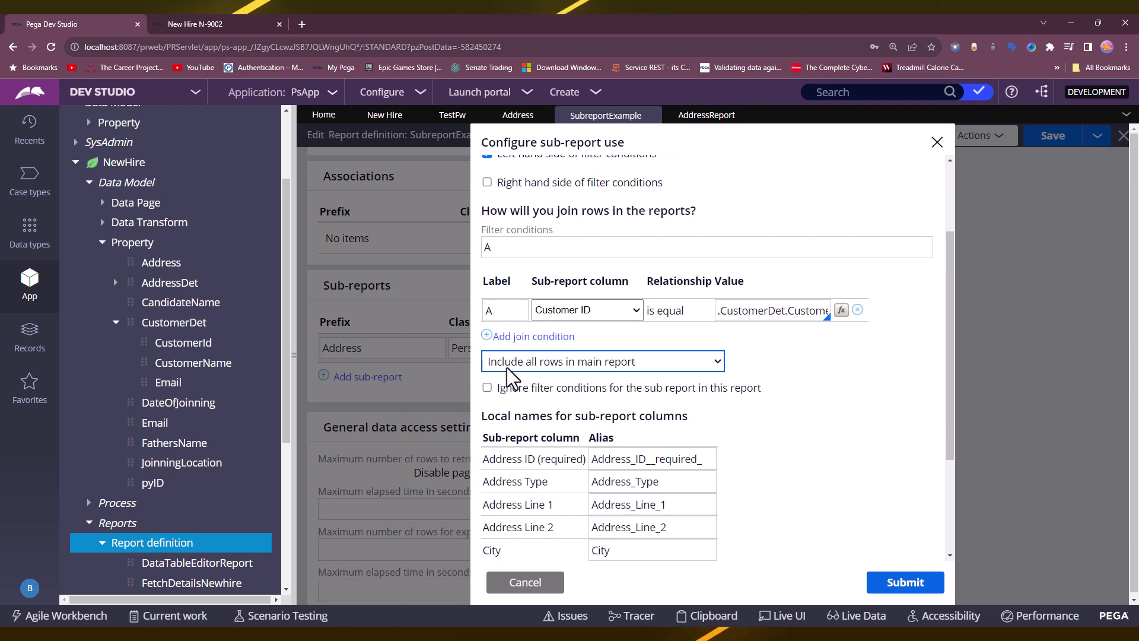
click(905, 582)
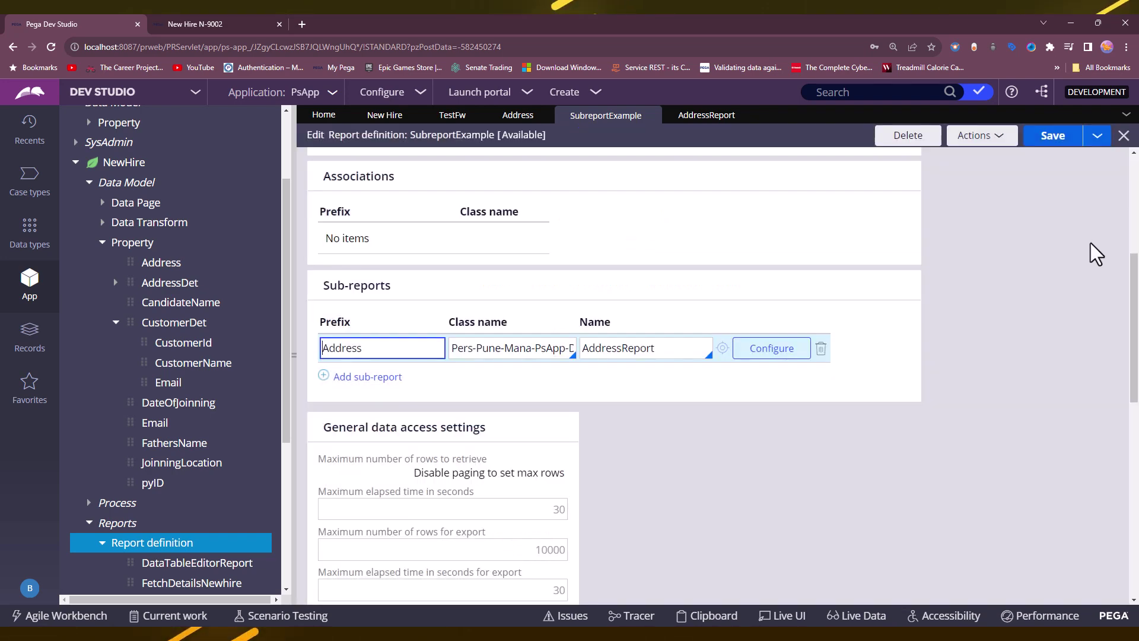
click(1055, 140)
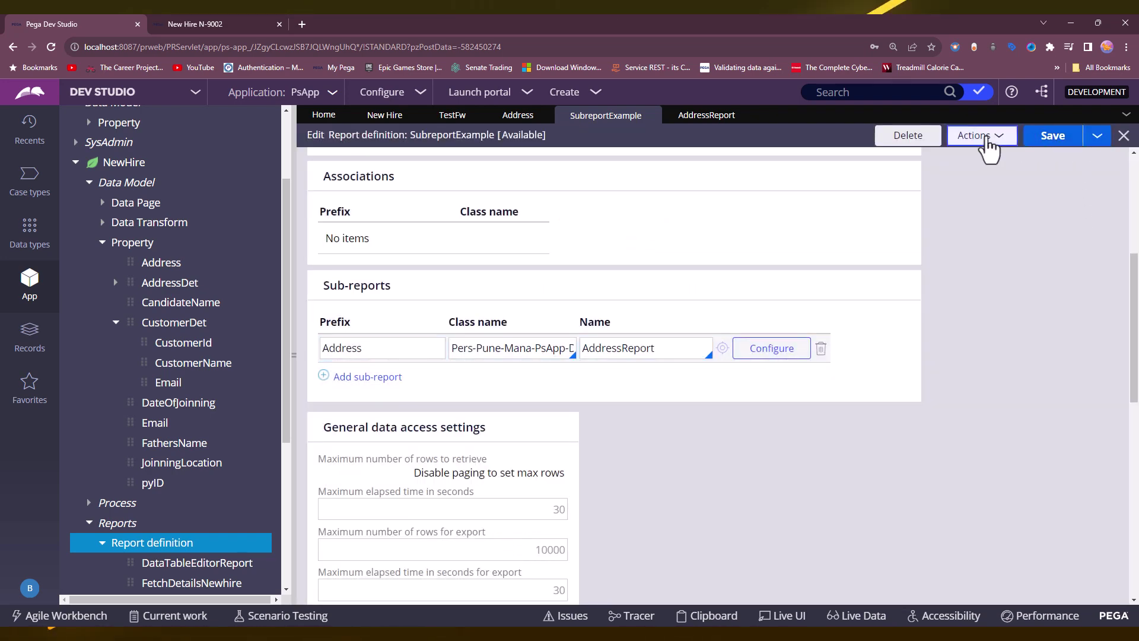
click(985, 141)
click(973, 156)
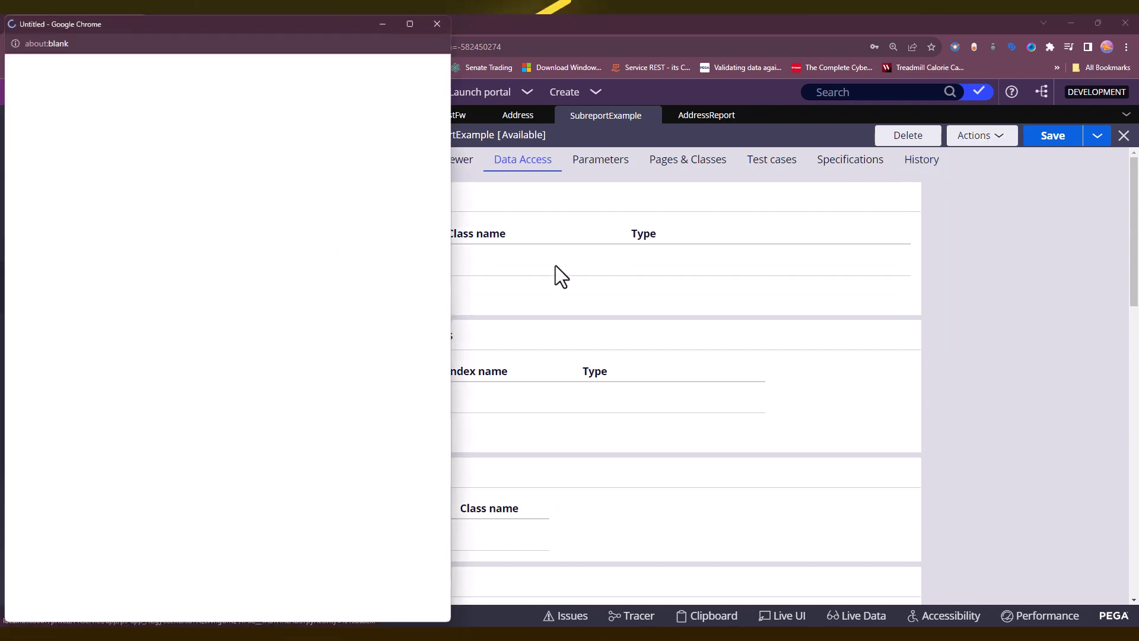
drag(449, 298, 1030, 290)
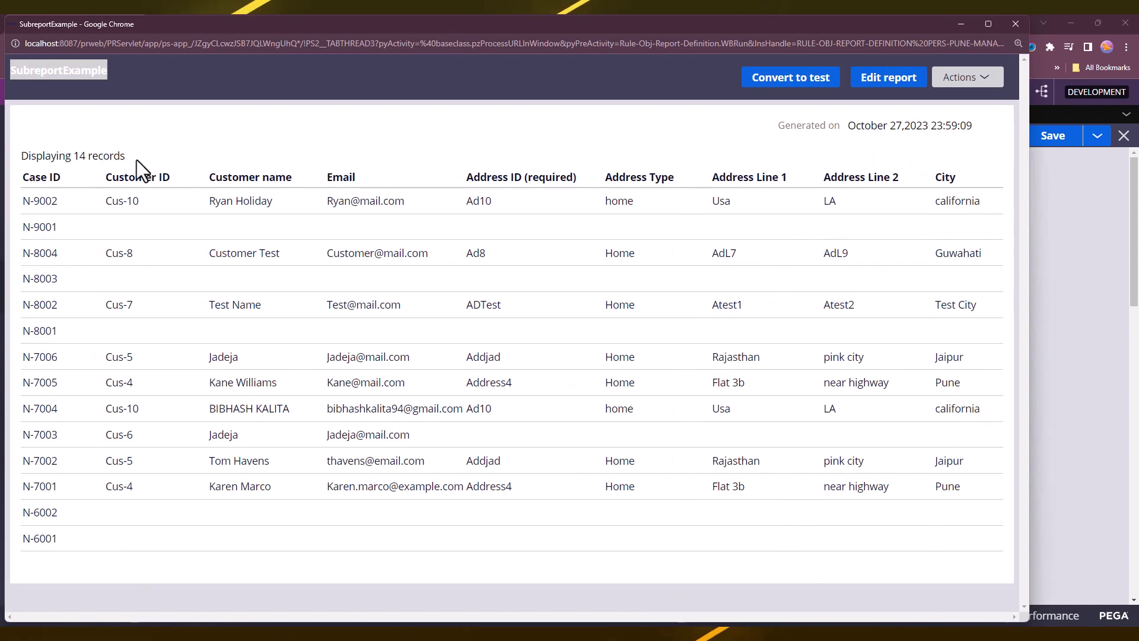
drag(136, 157, 74, 158)
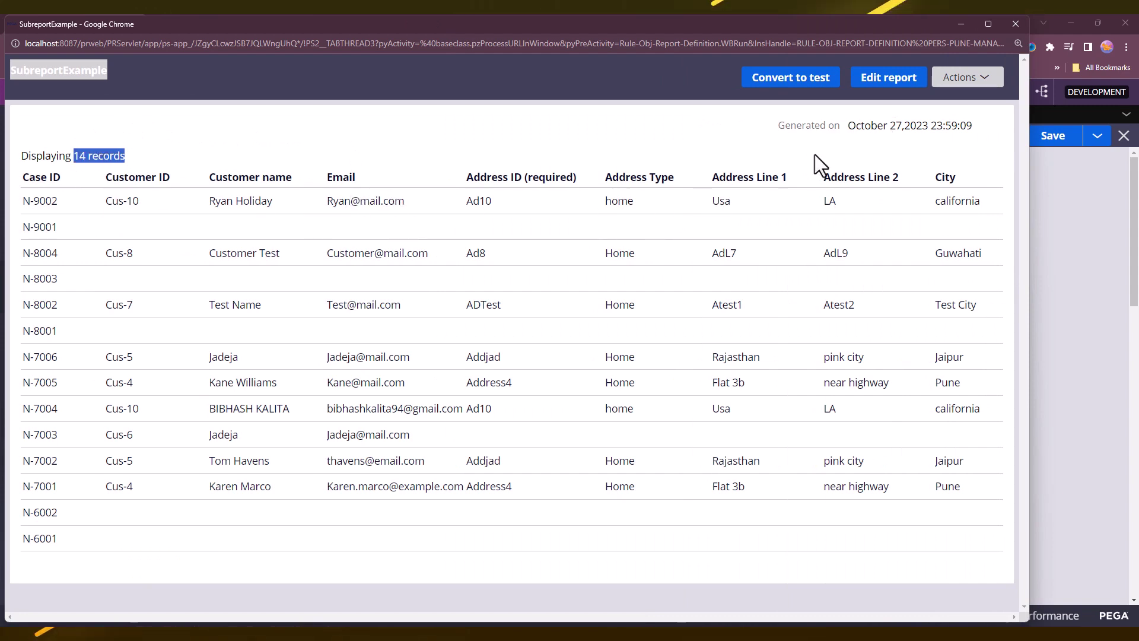
click(1005, 25)
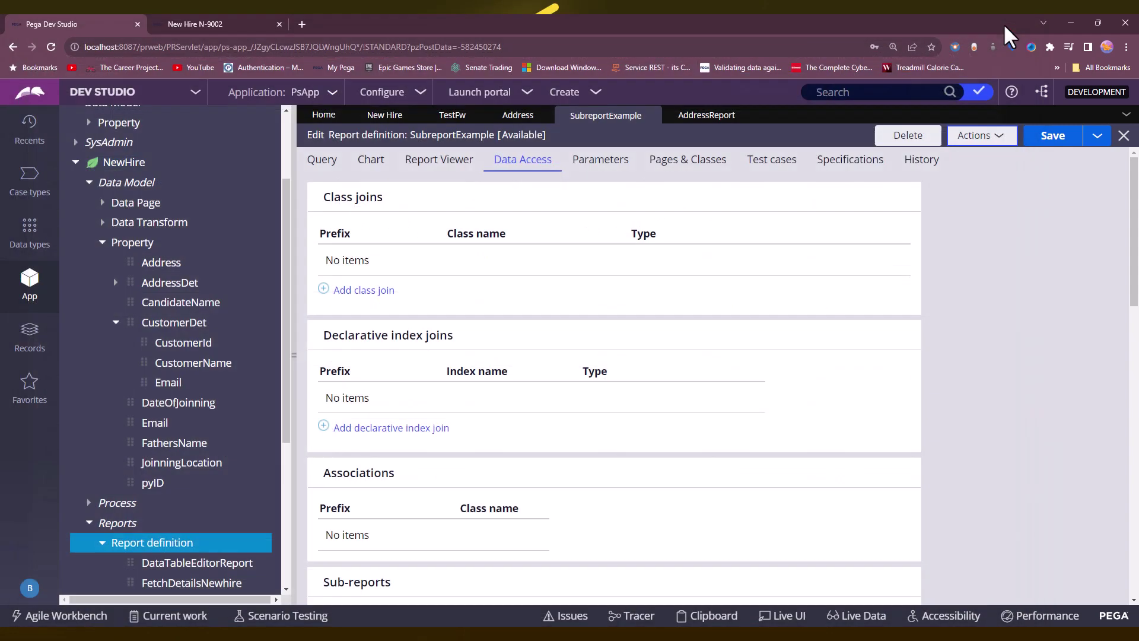
Change the Address join to 'Include all rows in sub-report' and save the report.
scroll(703, 319, down, 4)
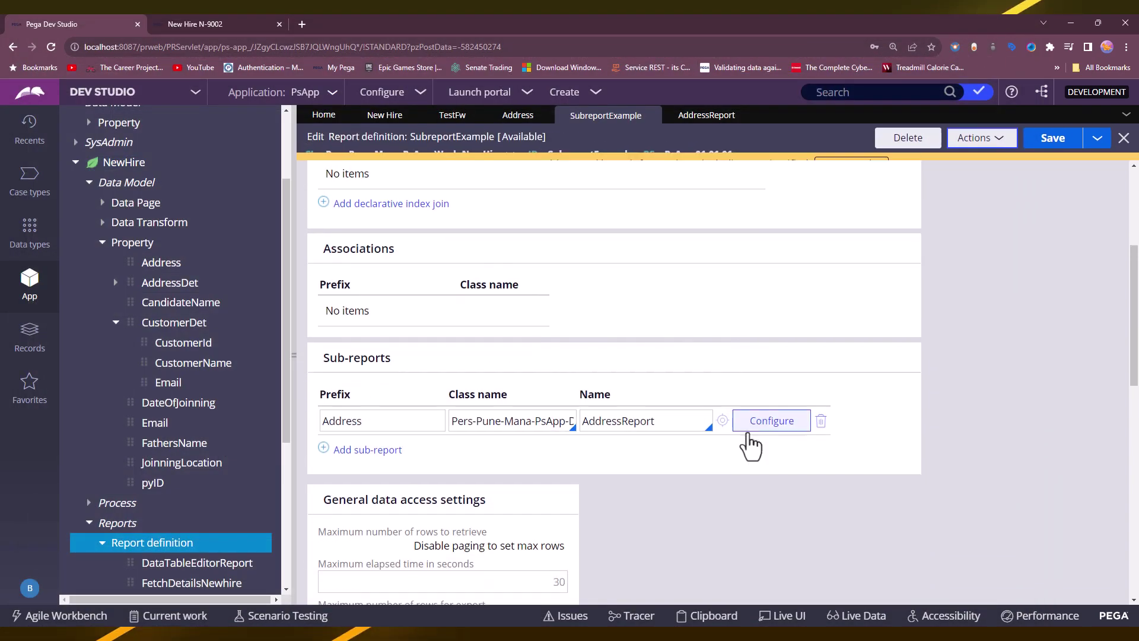
click(756, 427)
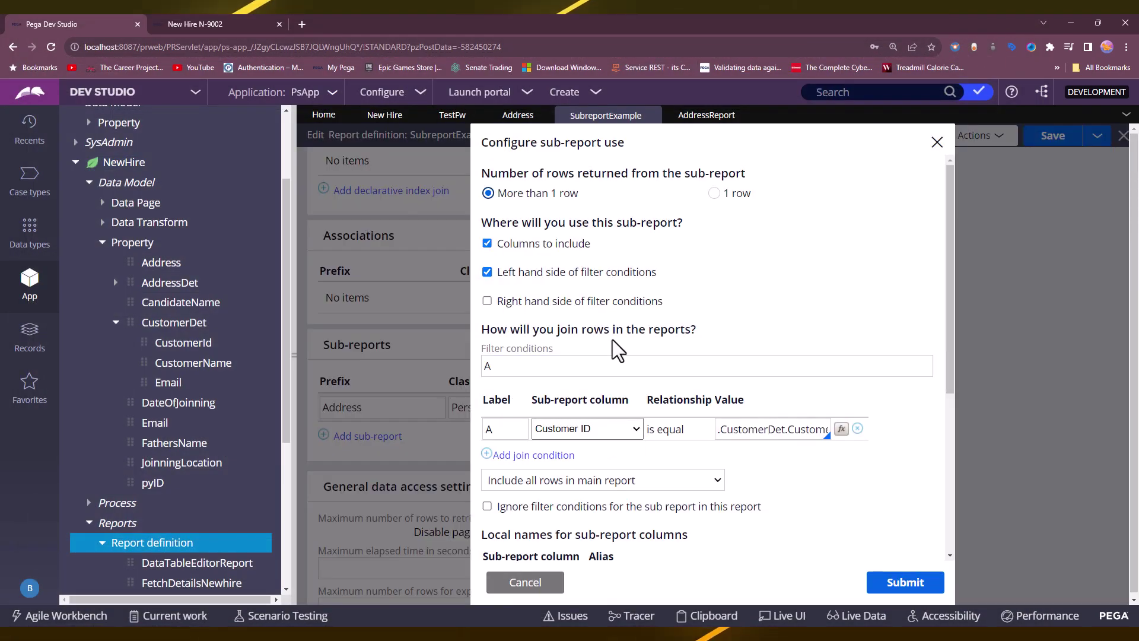
scroll(599, 353, down, 2)
click(582, 362)
click(569, 406)
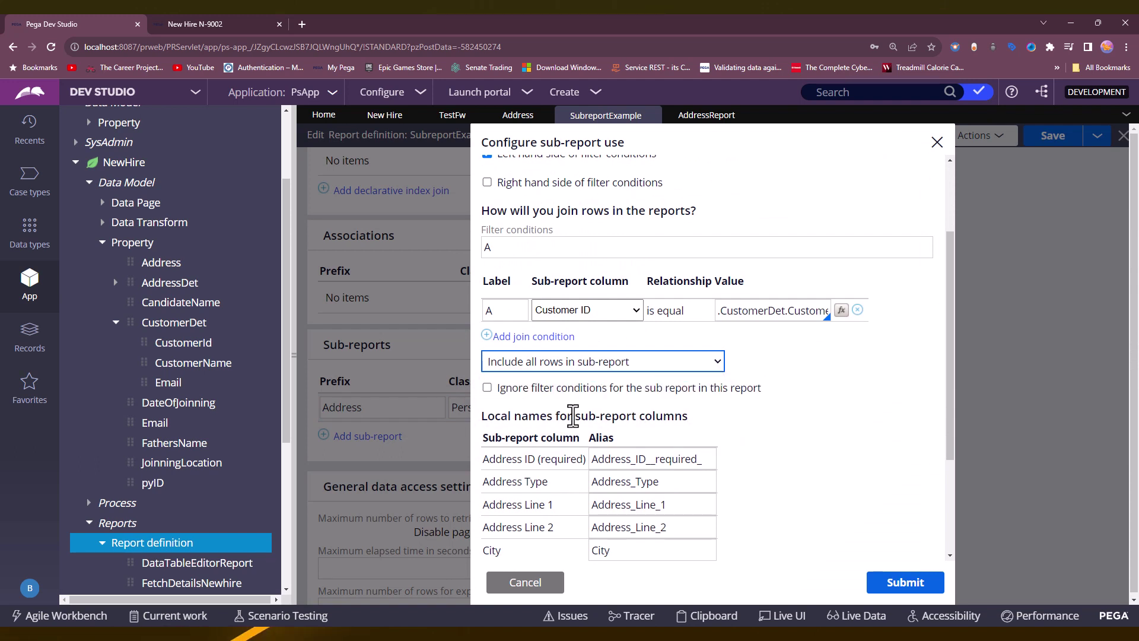
click(904, 586)
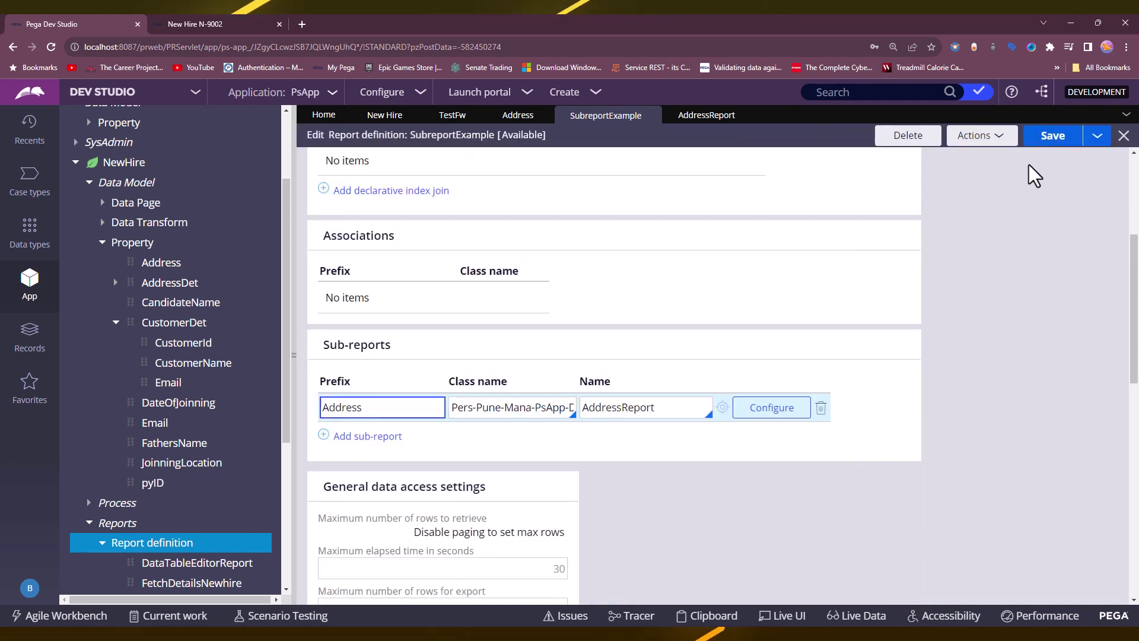
click(1044, 142)
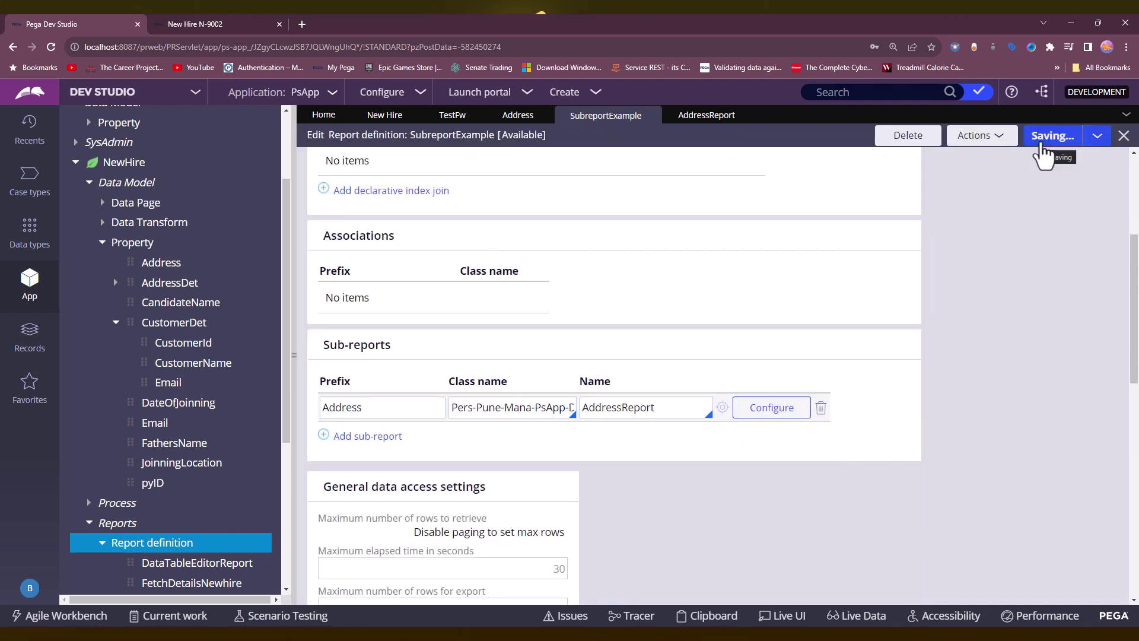
Run the report and confirm it now lists 12 records.
click(1007, 142)
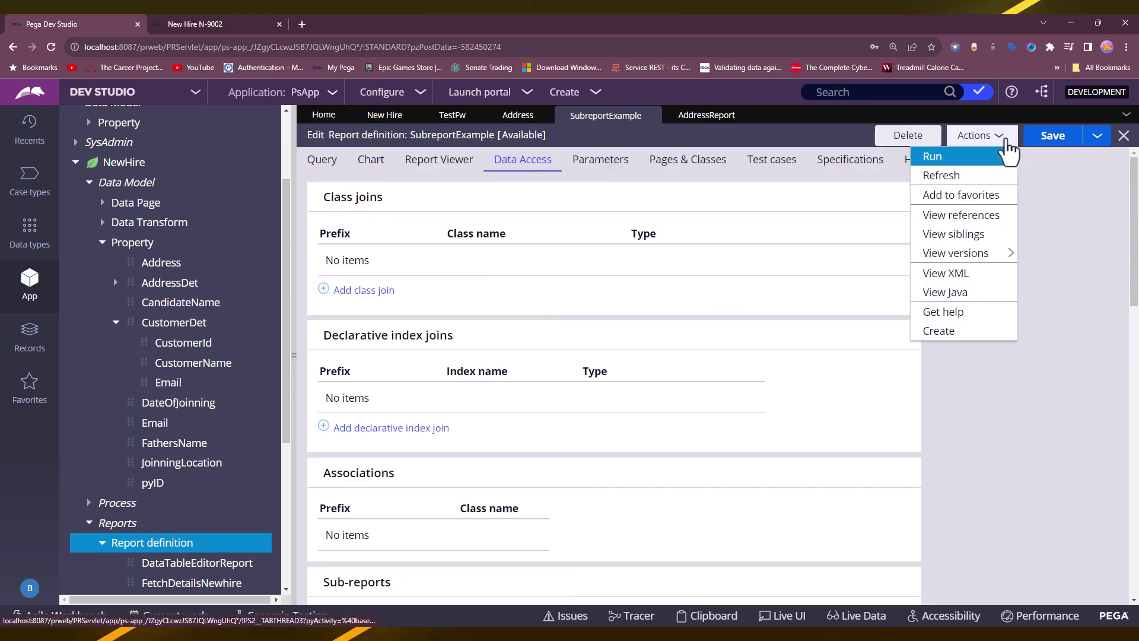
click(966, 160)
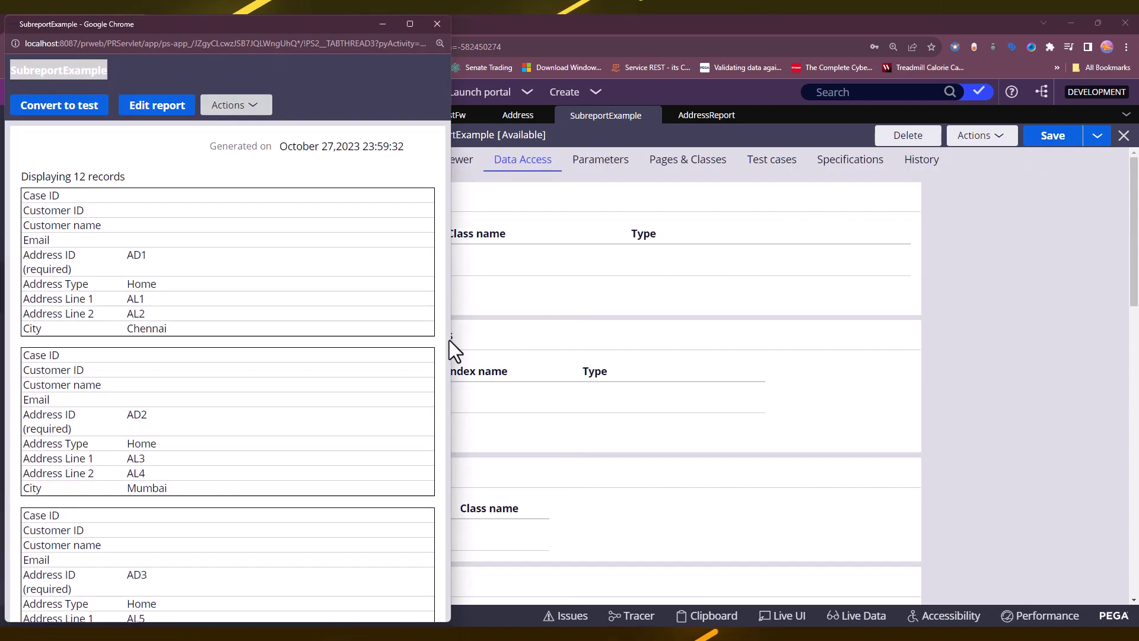
drag(452, 340, 1116, 308)
drag(25, 157, 106, 155)
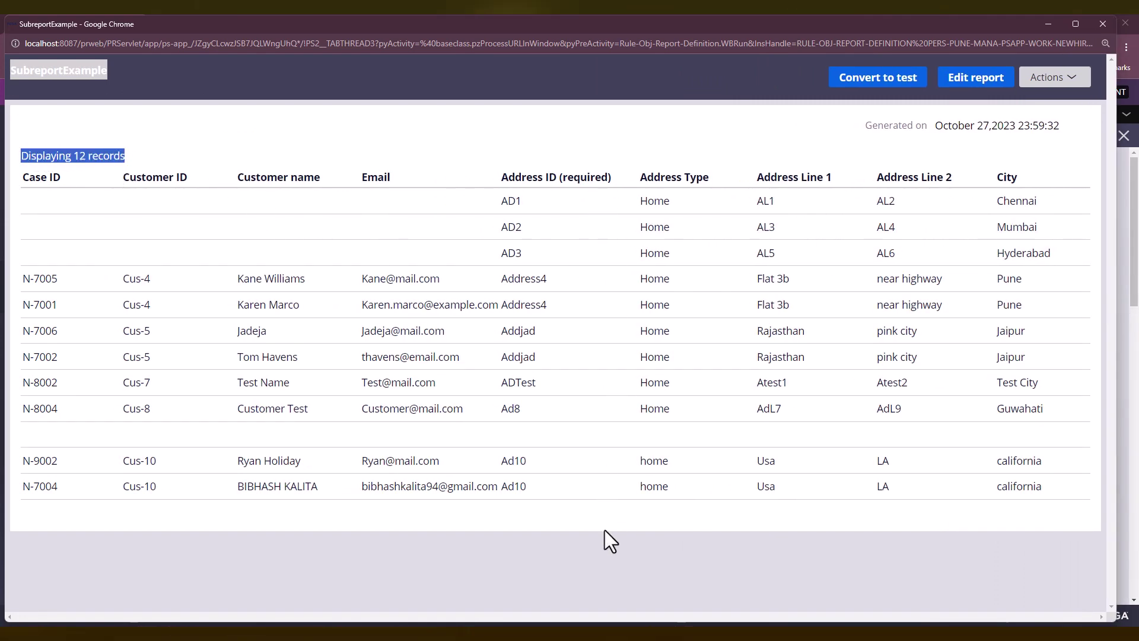
Set the Address join to 'Include only matching rows from both reports' with right-hand filter use, and save.
click(1102, 24)
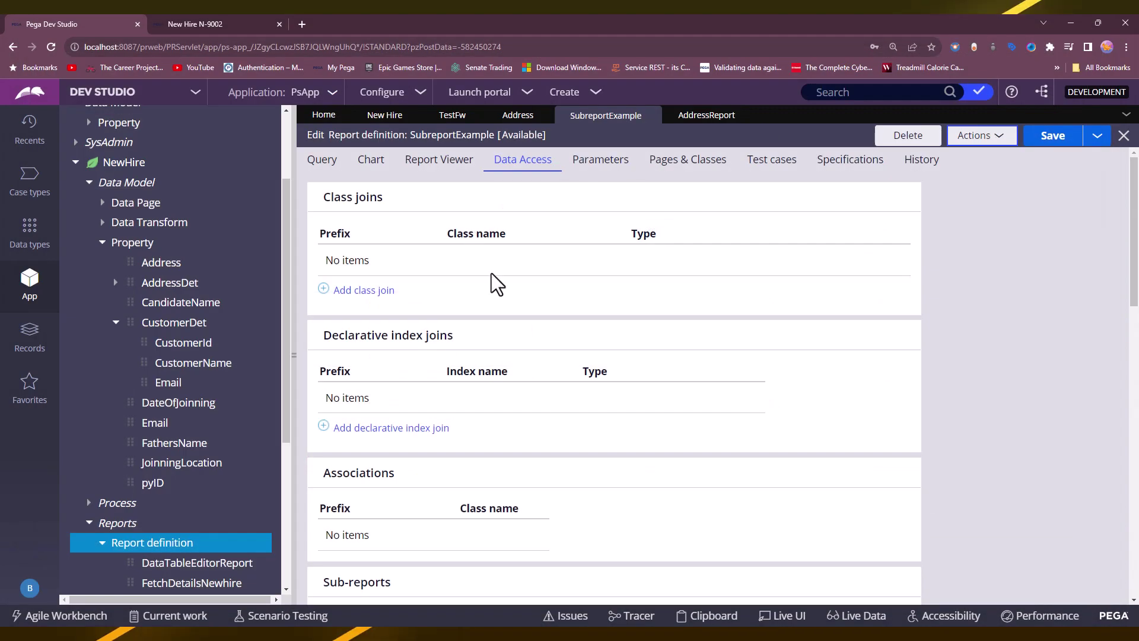
scroll(481, 323, down, 5)
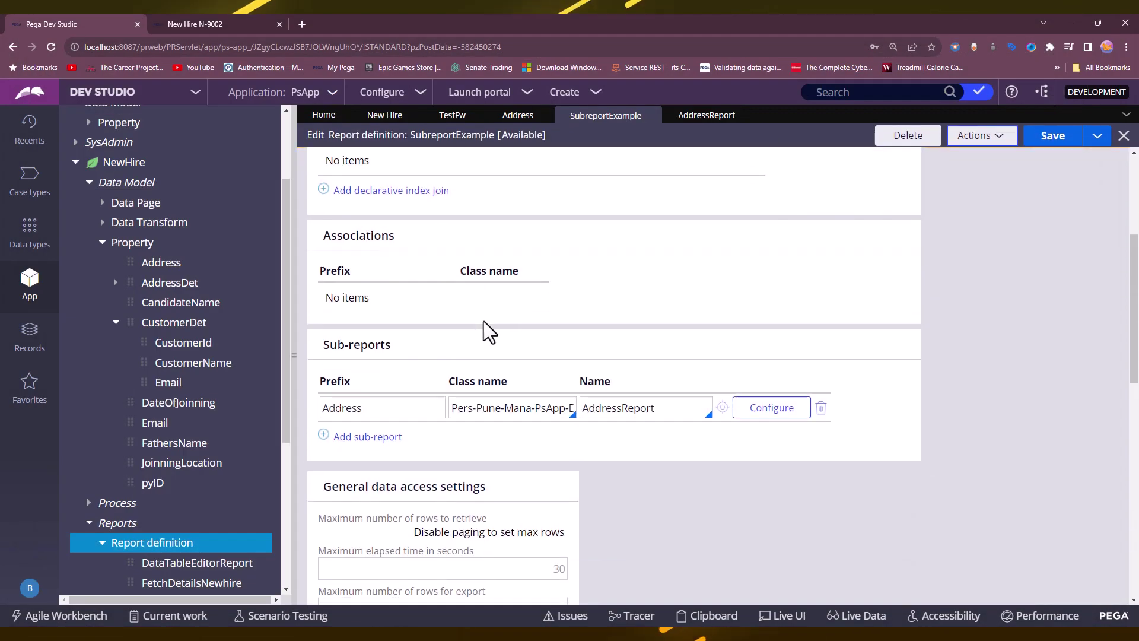
click(769, 348)
scroll(653, 344, down, 2)
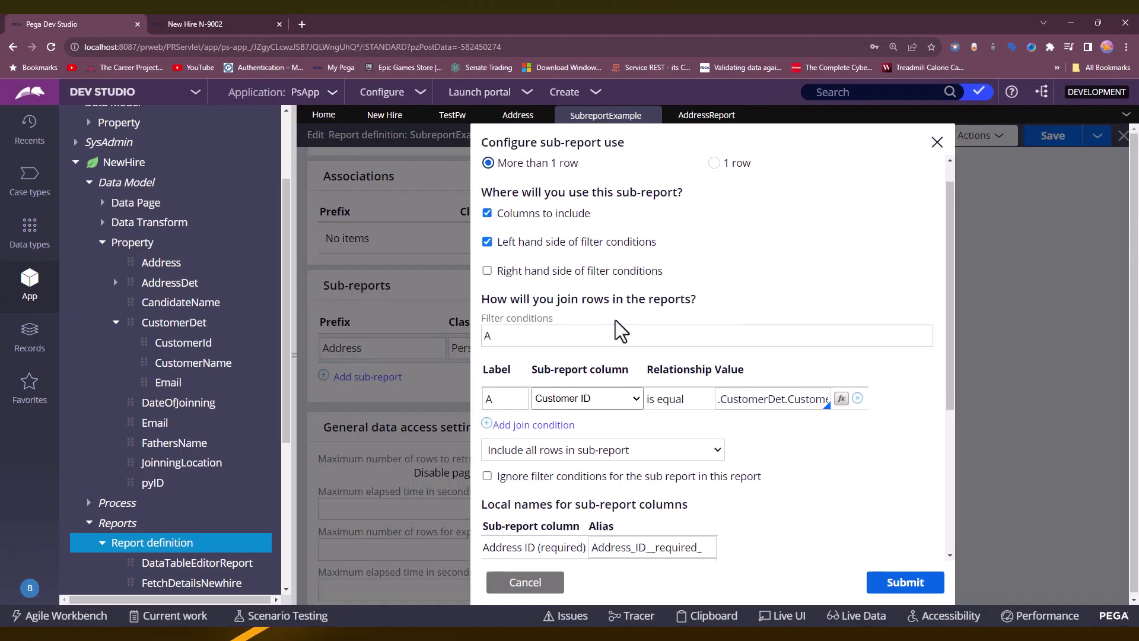
click(588, 426)
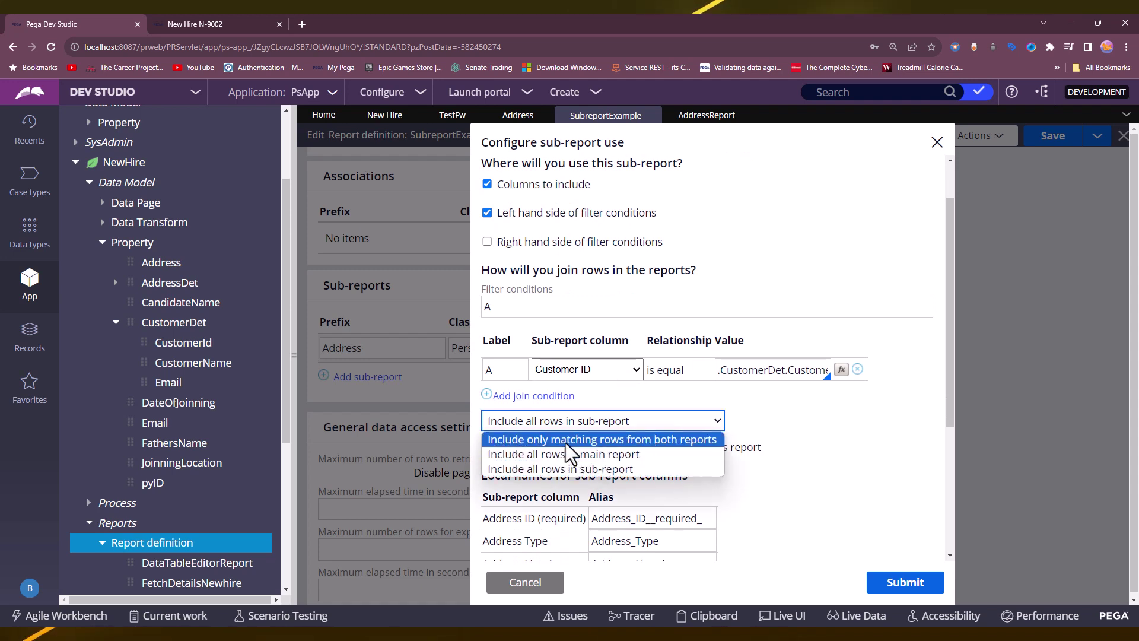
click(565, 441)
click(487, 213)
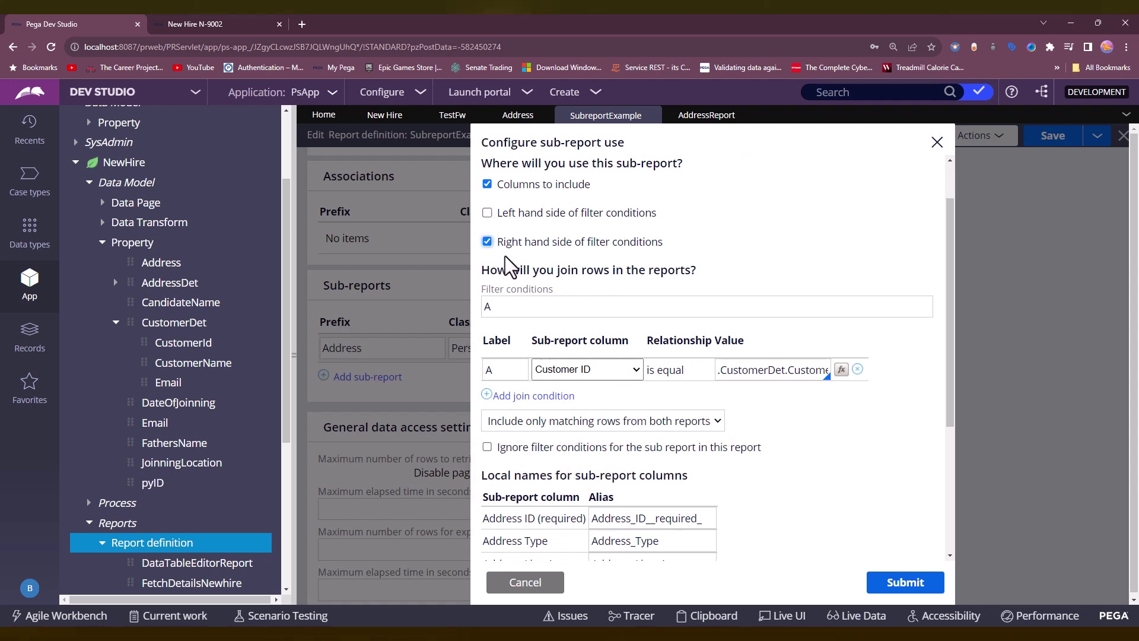
click(908, 580)
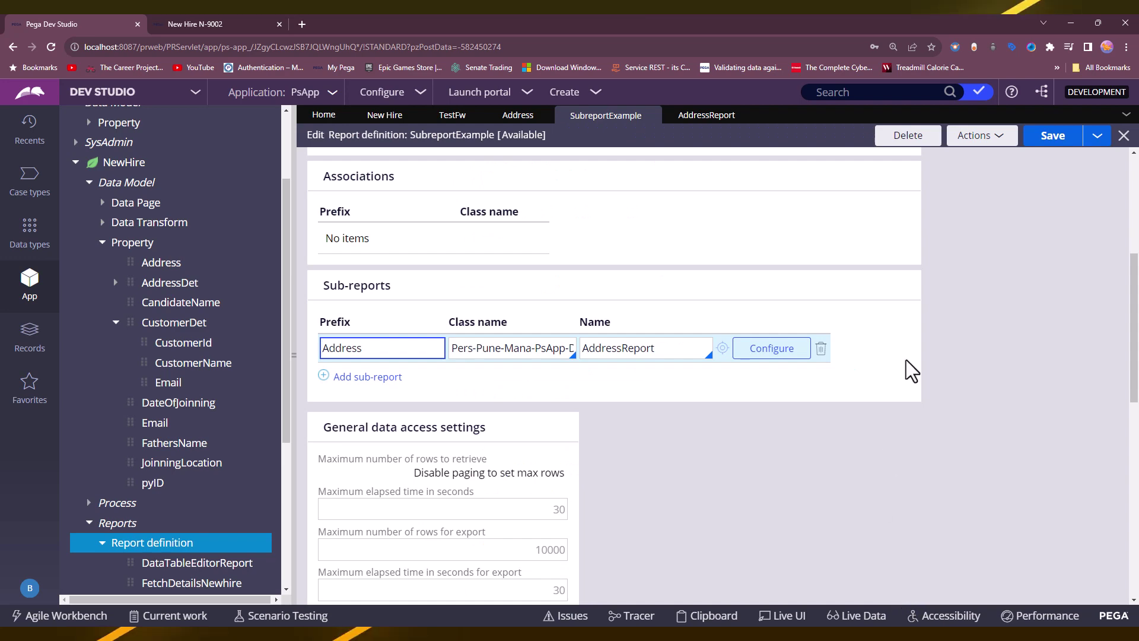
click(1048, 146)
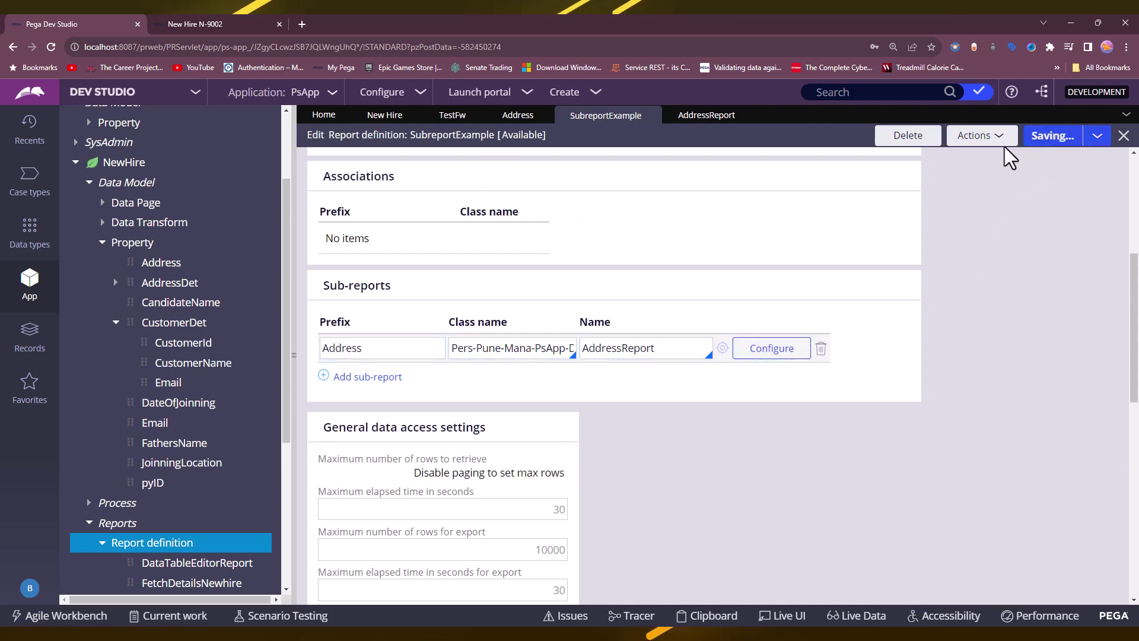
Run the report, confirm it lists 8 records, and close the results.
click(983, 143)
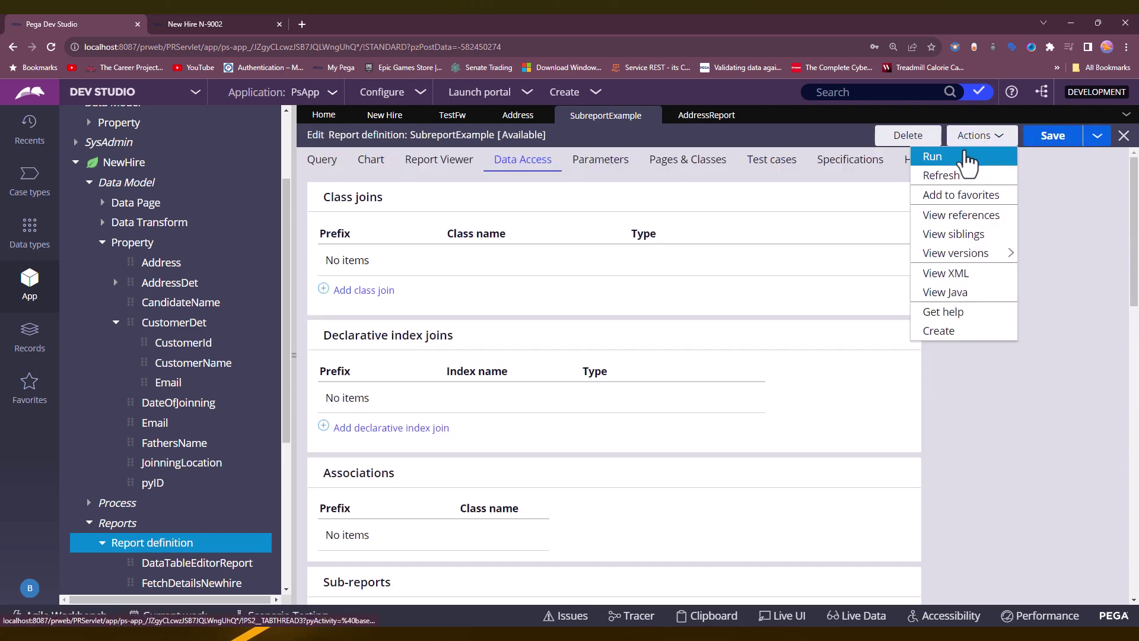
click(950, 157)
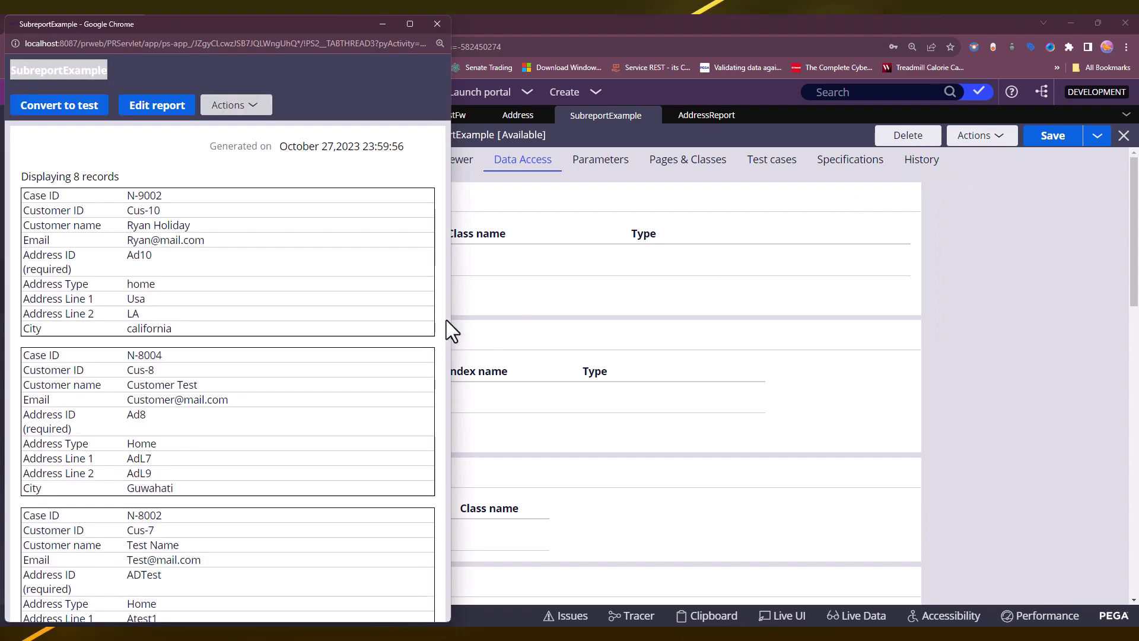
drag(453, 319, 1127, 321)
drag(80, 158, 55, 156)
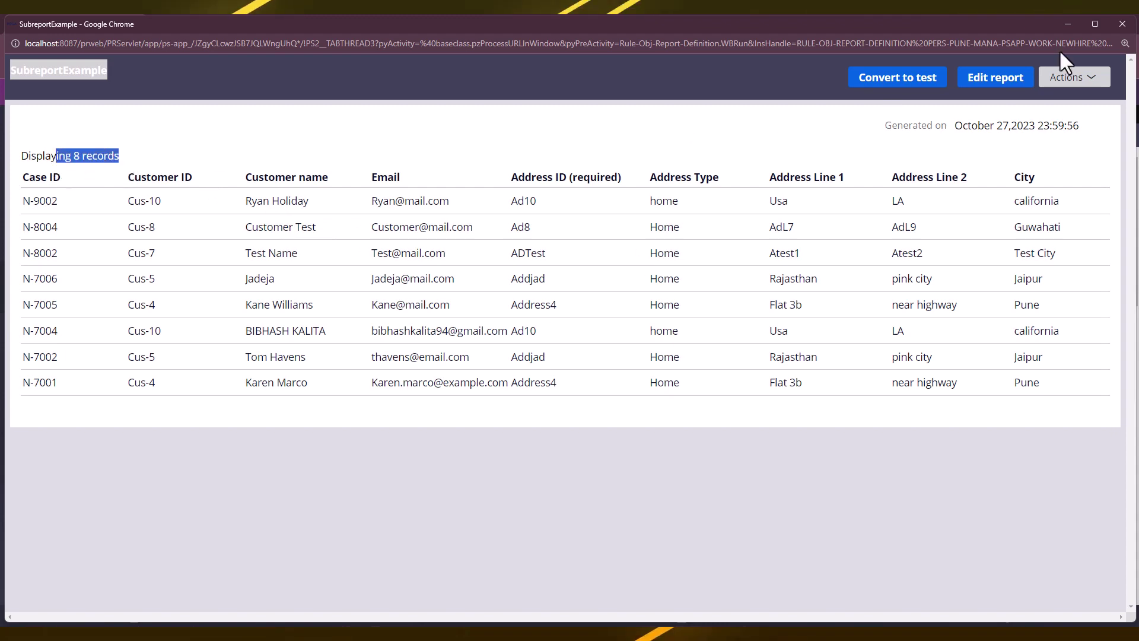
click(1122, 24)
scroll(824, 415, down, 2)
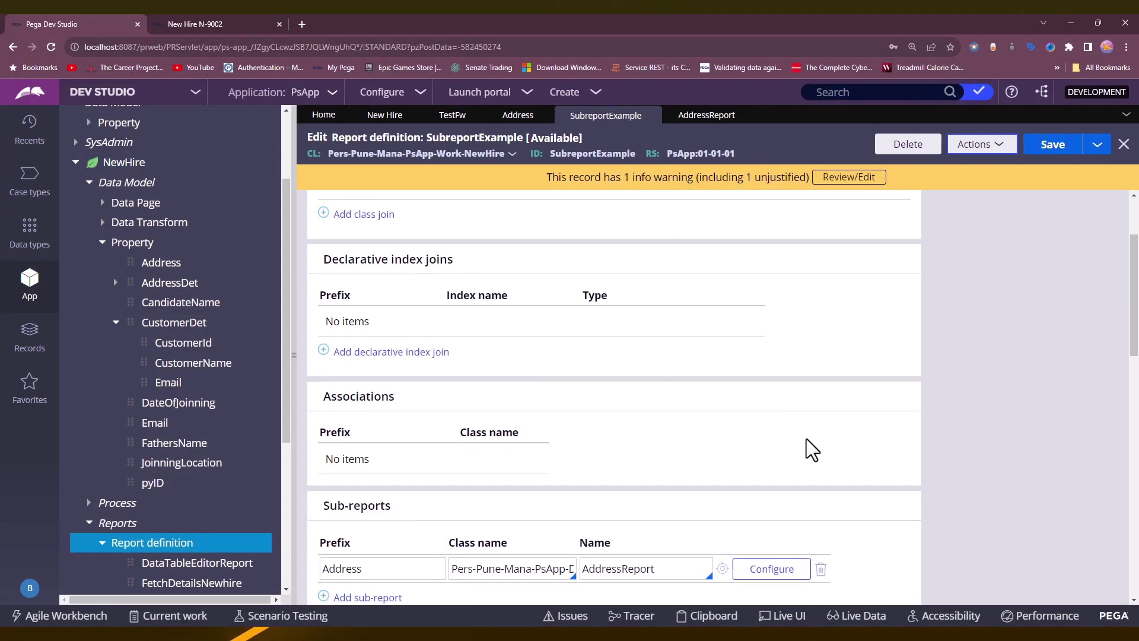
Set the Address join back to 'Include all rows in main report' and save.
click(781, 536)
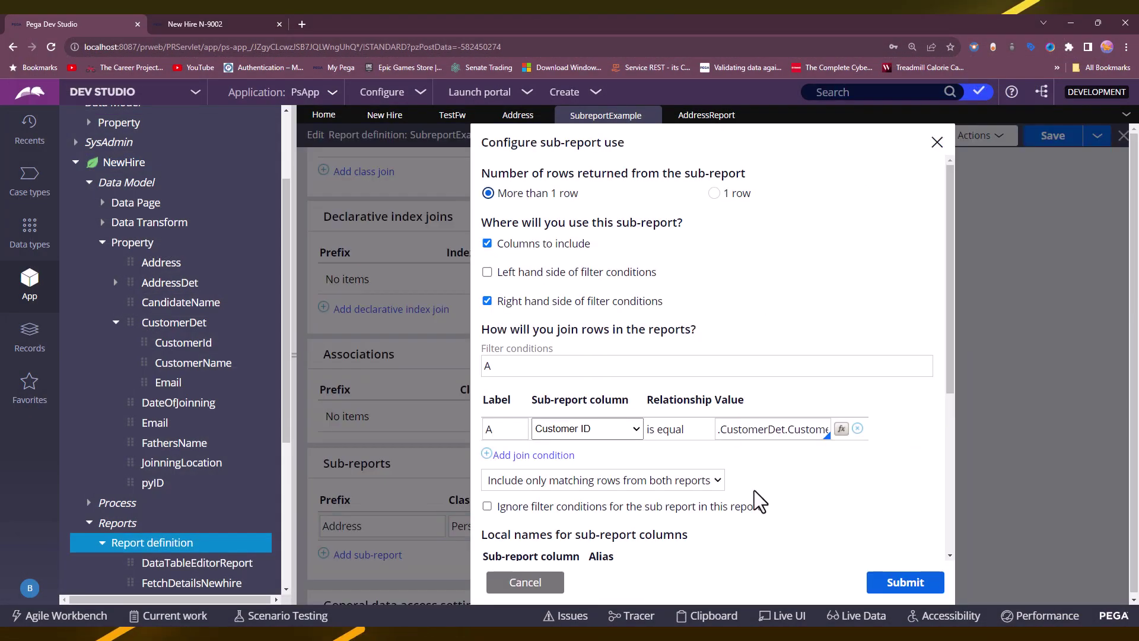
scroll(581, 432, down, 1)
click(578, 418)
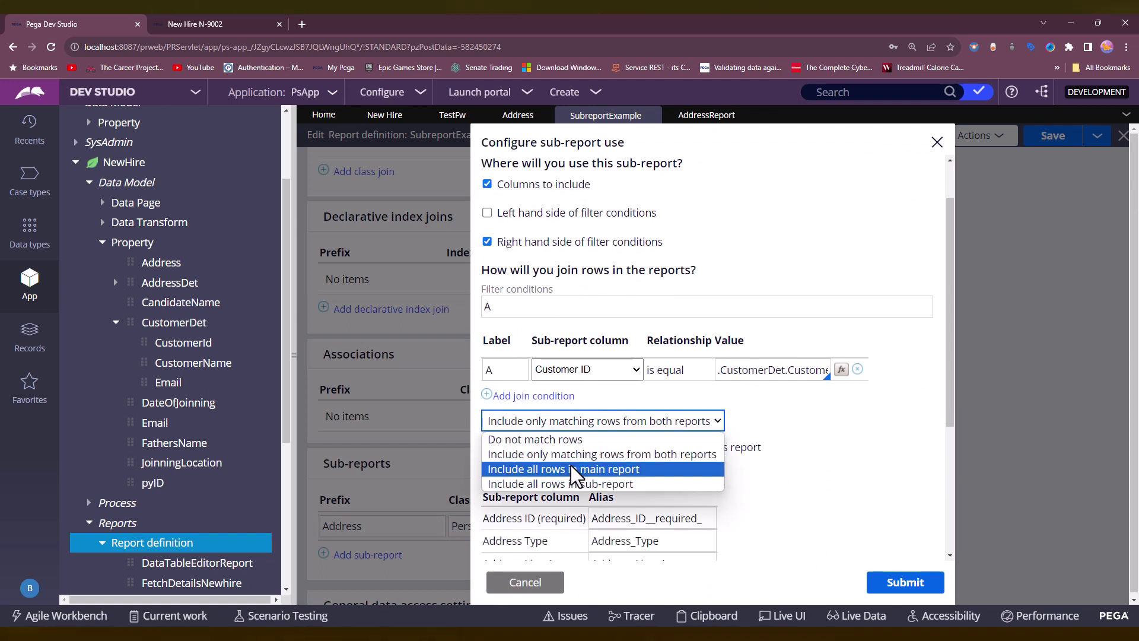
click(570, 468)
click(897, 582)
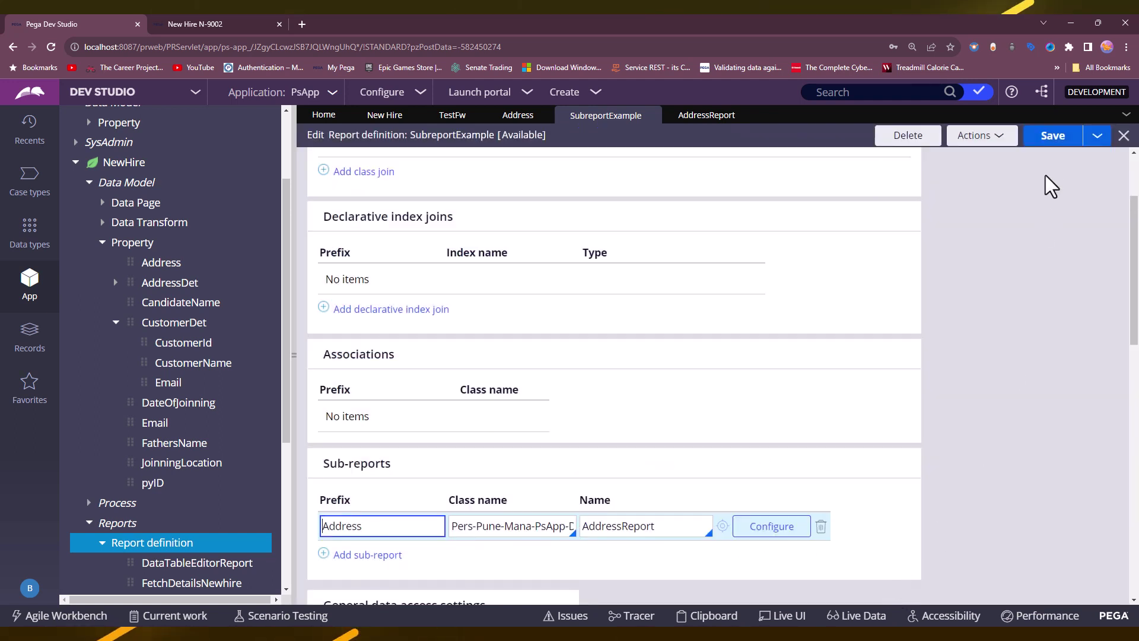
click(1052, 136)
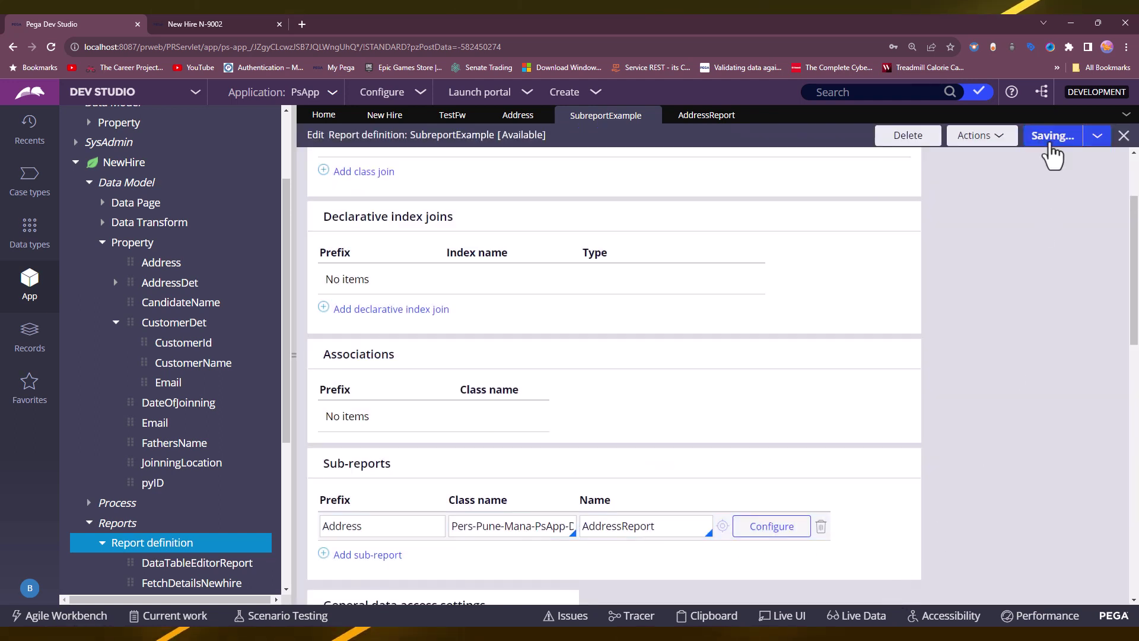
Run the report and confirm it now lists 14 records.
click(990, 137)
click(976, 157)
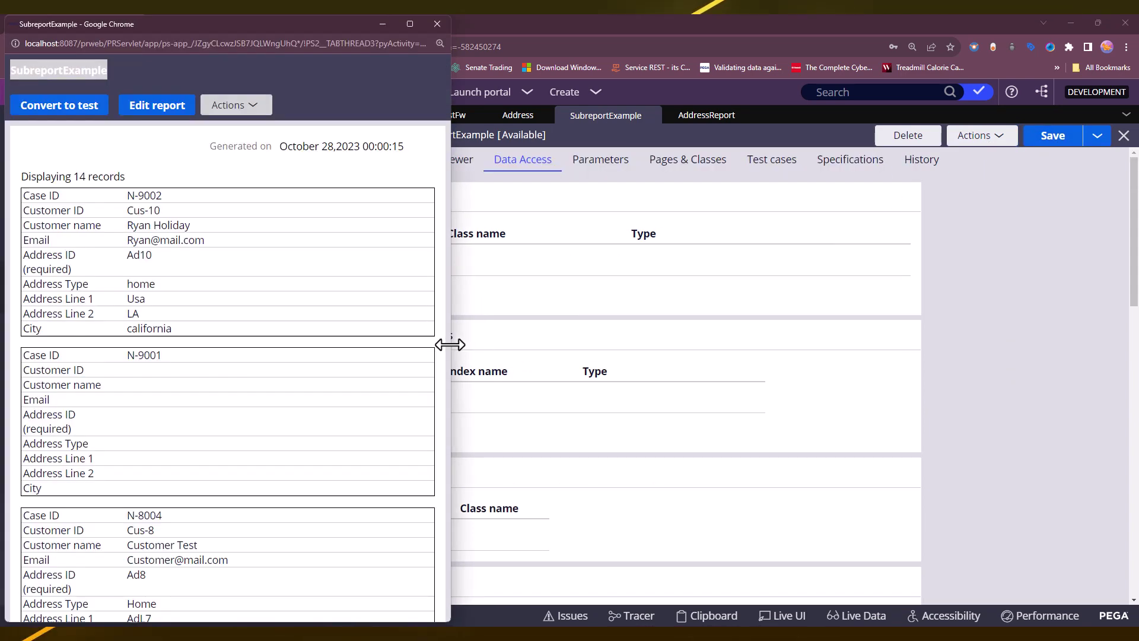
drag(453, 344, 1104, 341)
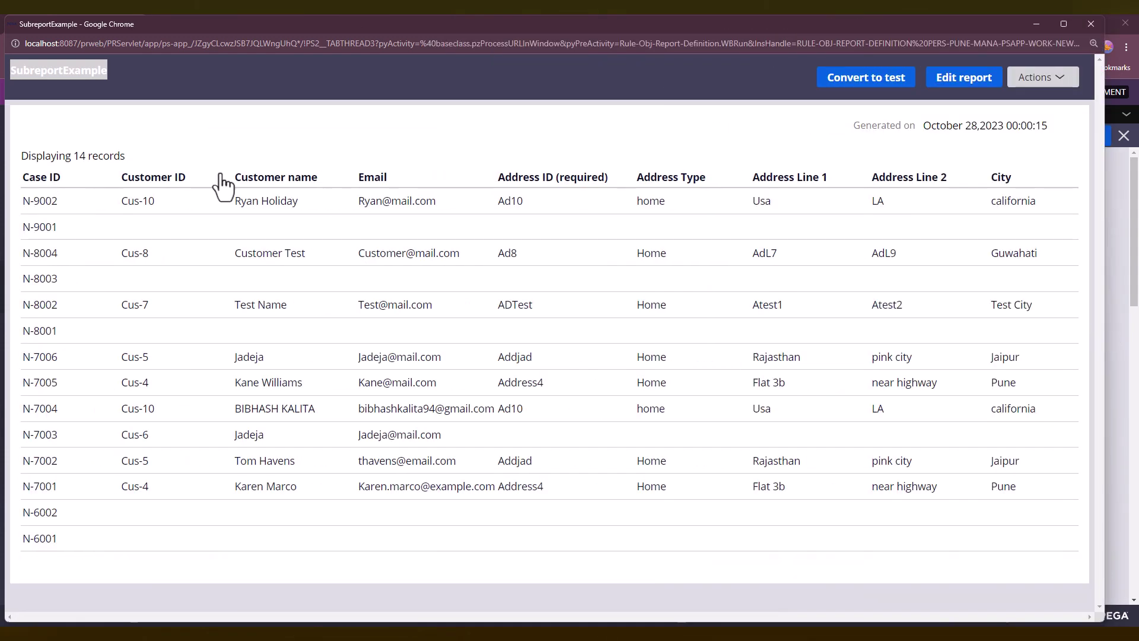
drag(75, 156, 125, 157)
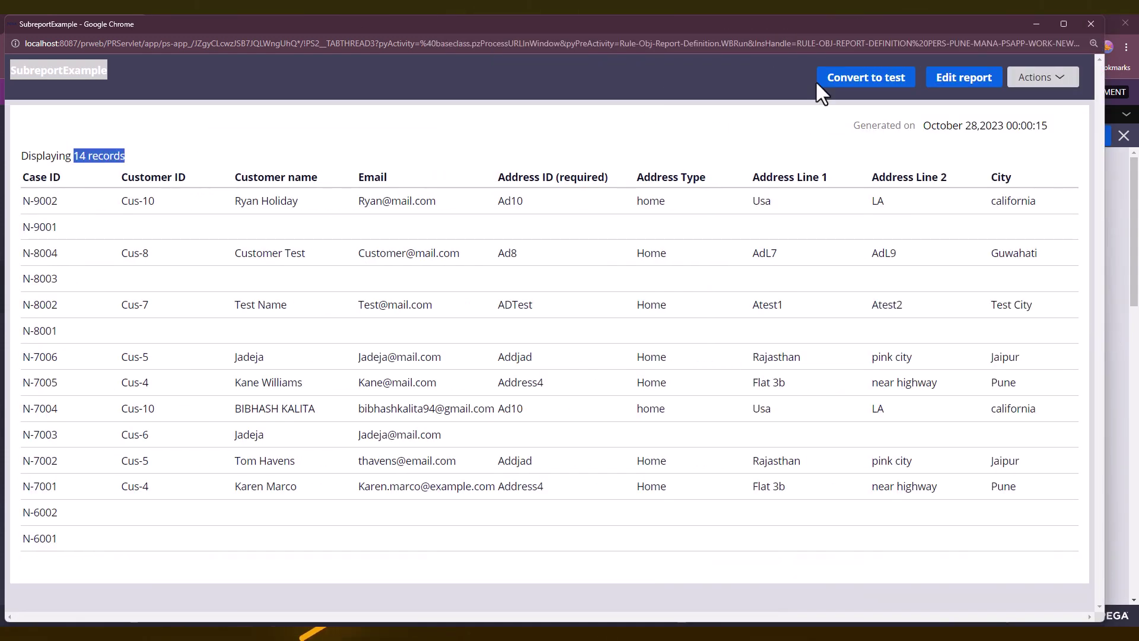
Switch the Address join to 'Include all rows in sub-report' and save the definition.
click(1090, 24)
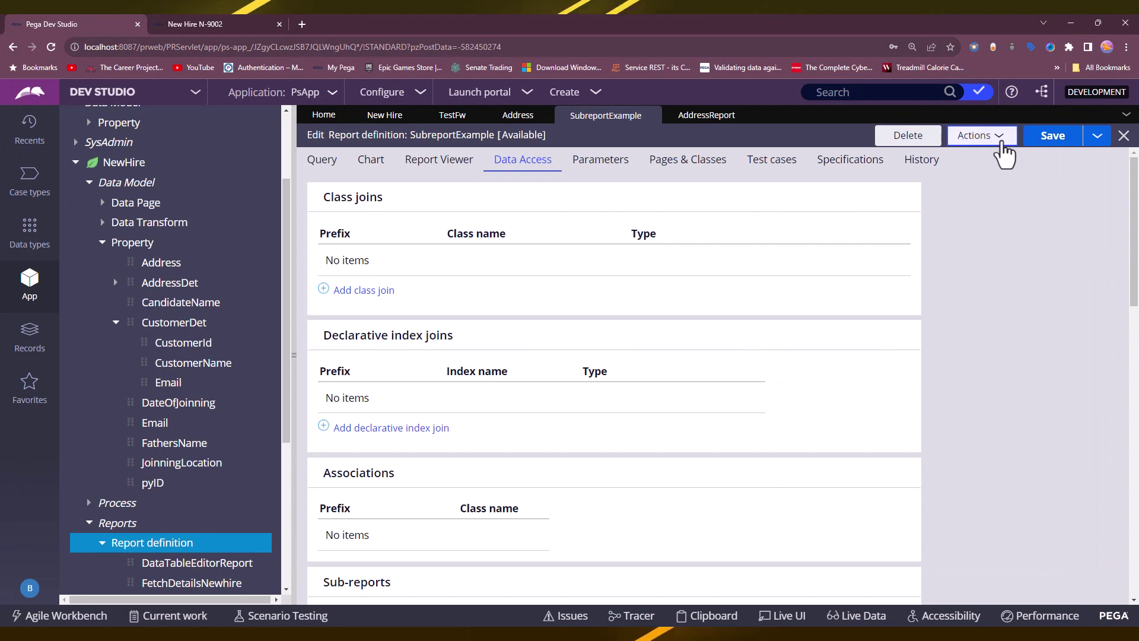
scroll(799, 344, down, 5)
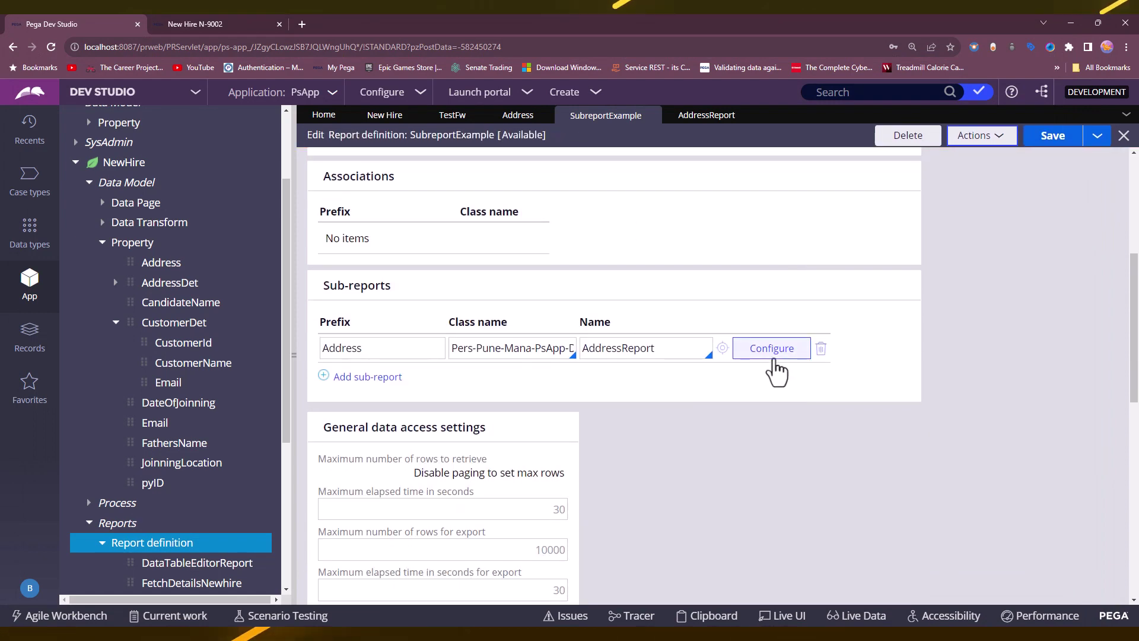
click(775, 368)
scroll(682, 374, down, 1)
click(572, 421)
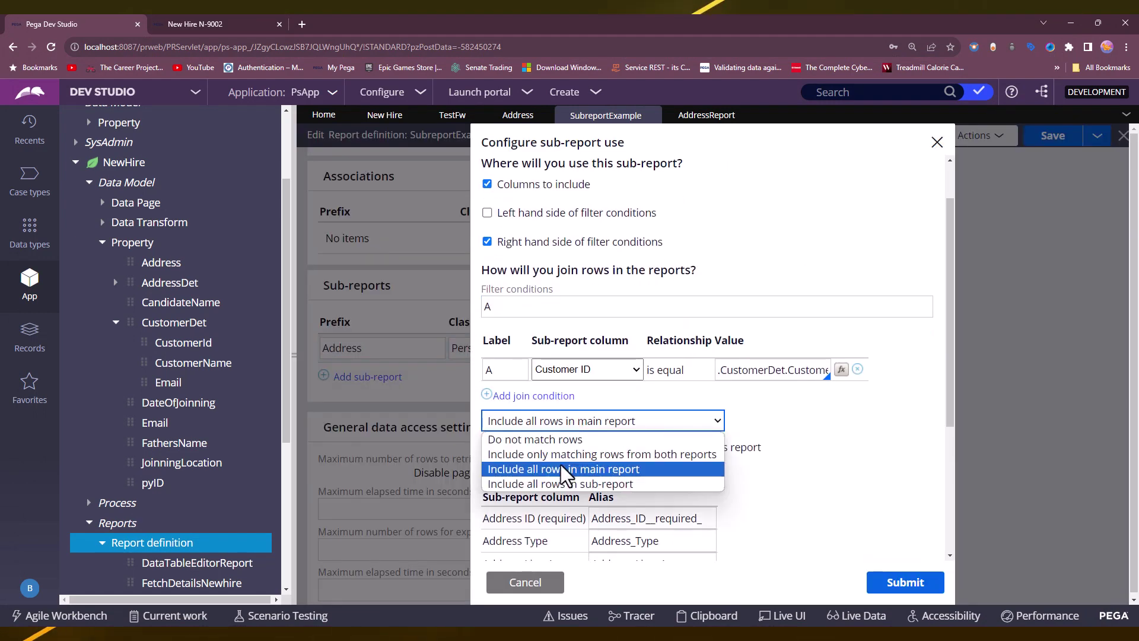
click(556, 481)
scroll(827, 486, down, 2)
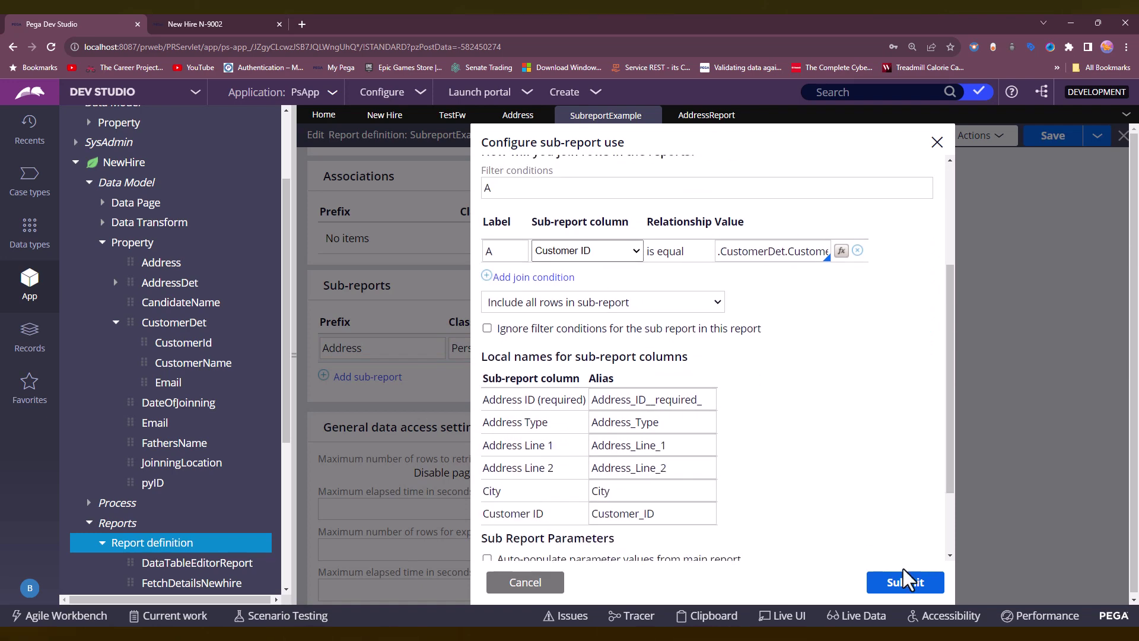
click(898, 579)
click(1028, 145)
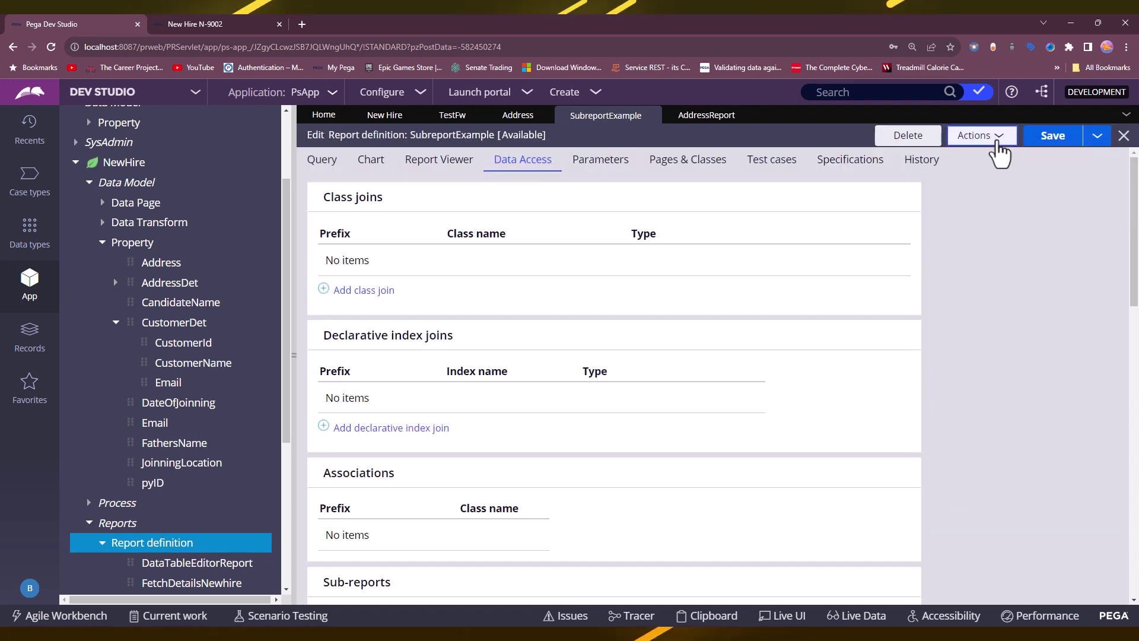
Run the report, confirm 12 records, close the results, and save again.
click(978, 143)
click(958, 159)
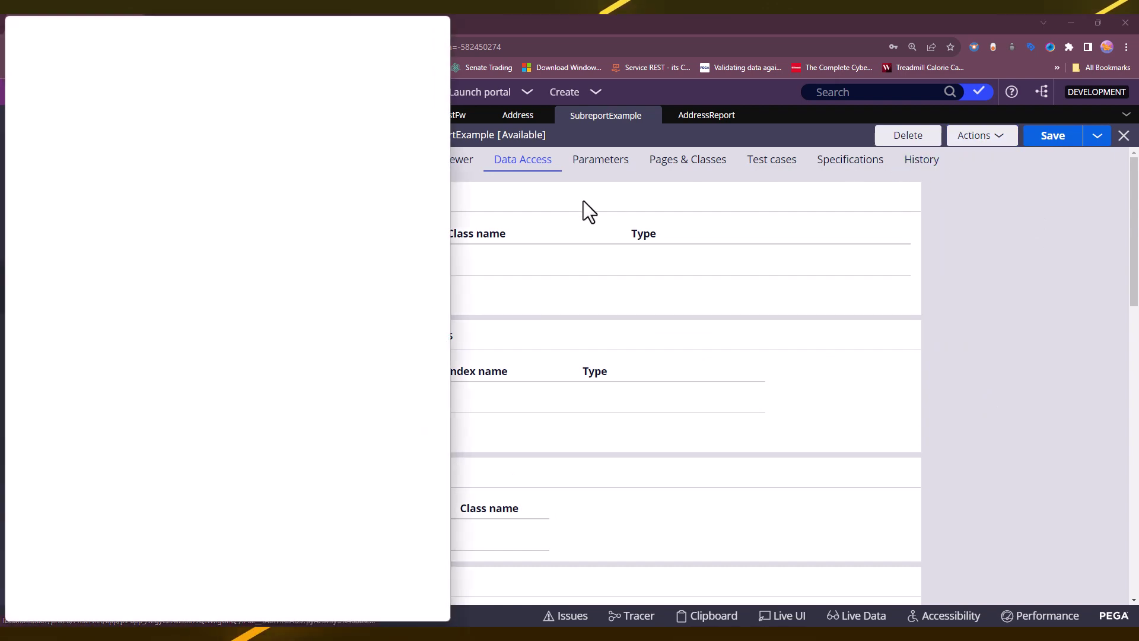
drag(476, 346, 1098, 326)
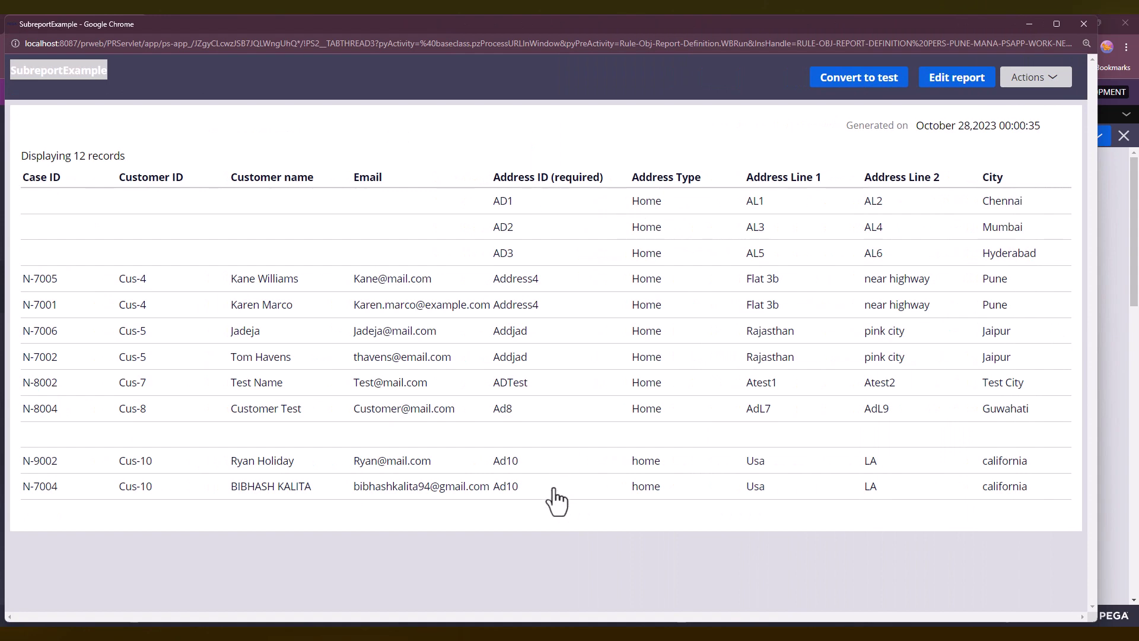
drag(77, 159, 125, 158)
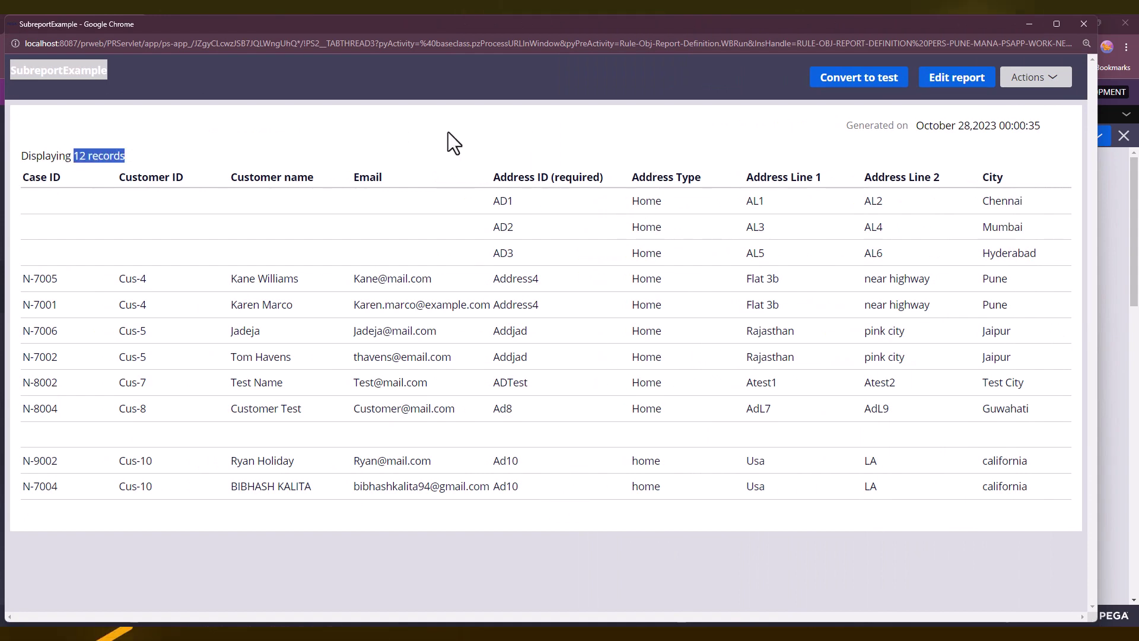
click(1083, 23)
click(1062, 137)
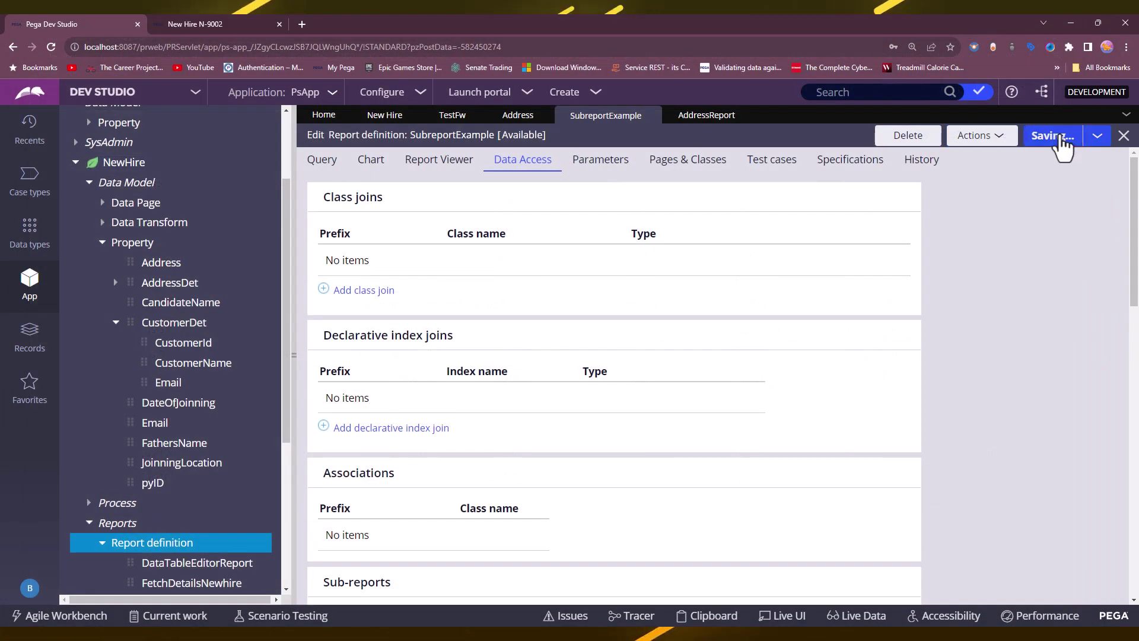